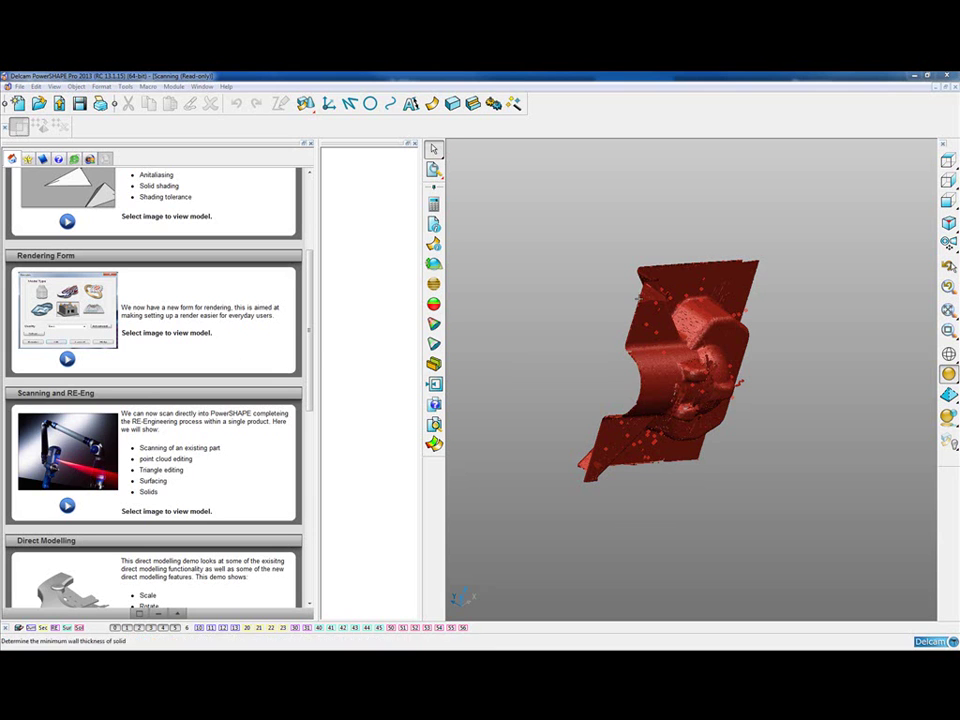
Hide the browser and tree panes so the graphics area with the scanned point cloud fills the window
left_click(569, 257)
key("F11")
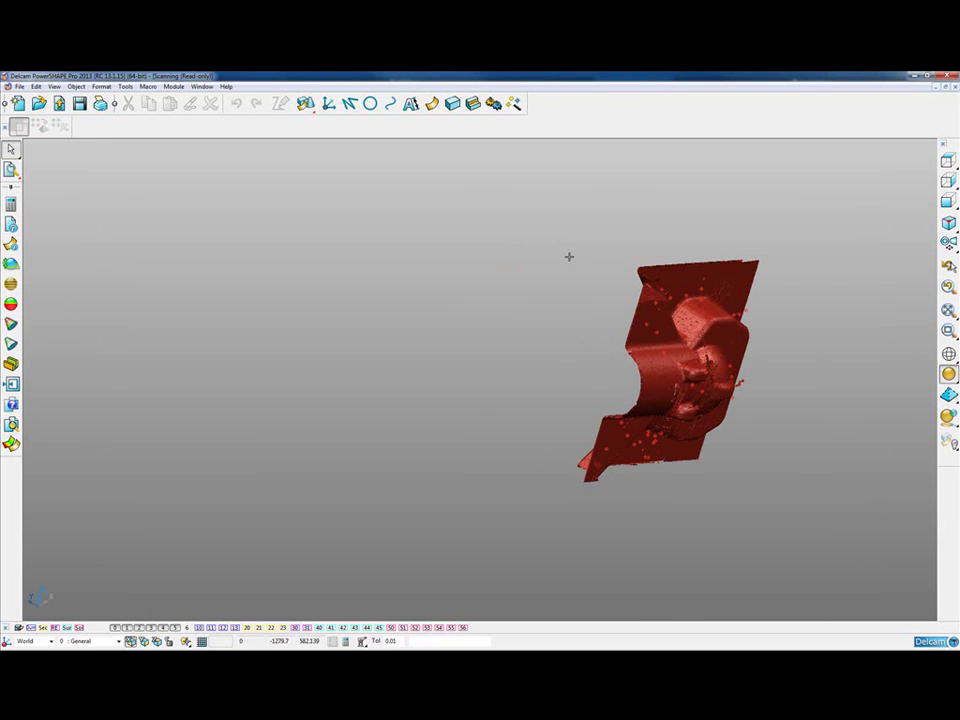
middle_click_drag(596, 318, 653, 466)
scroll(648, 460, "up", 2)
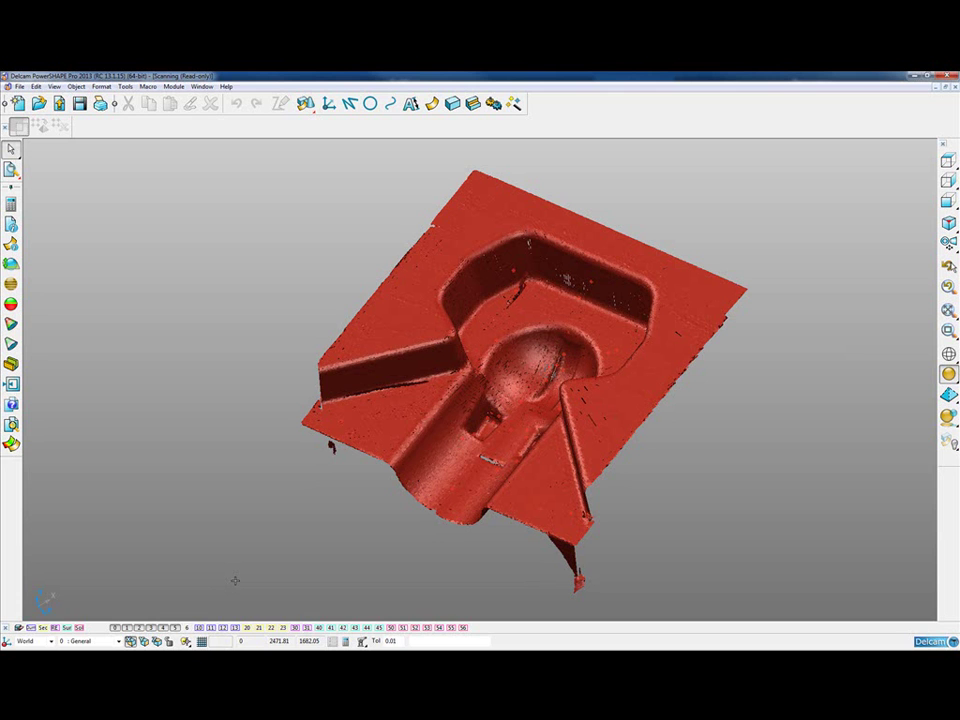
Delete the stray point cloud clusters in the pocket's rear corner and outside the pocket's outer wall
middle_click_drag(582, 472, 413, 381)
left_click(418, 364)
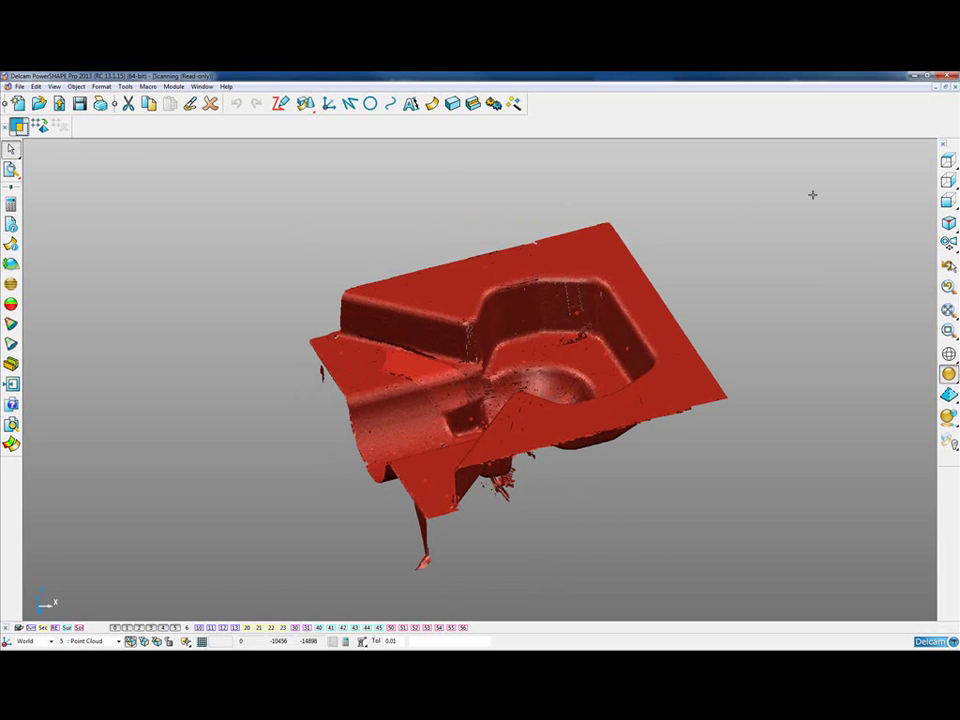
left_click(591, 331)
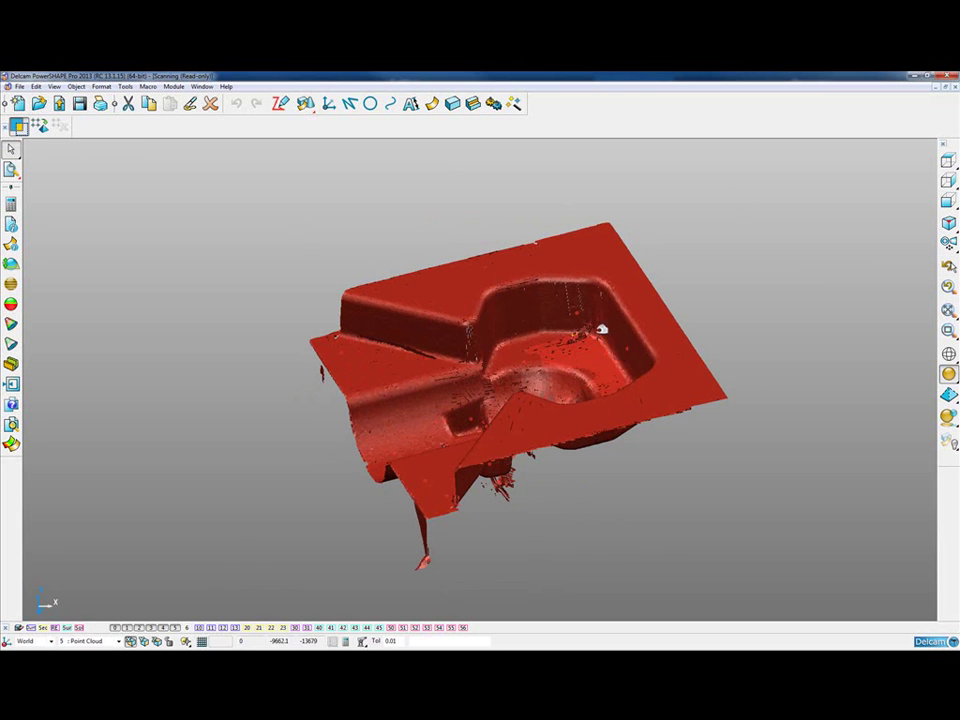
key("Delete")
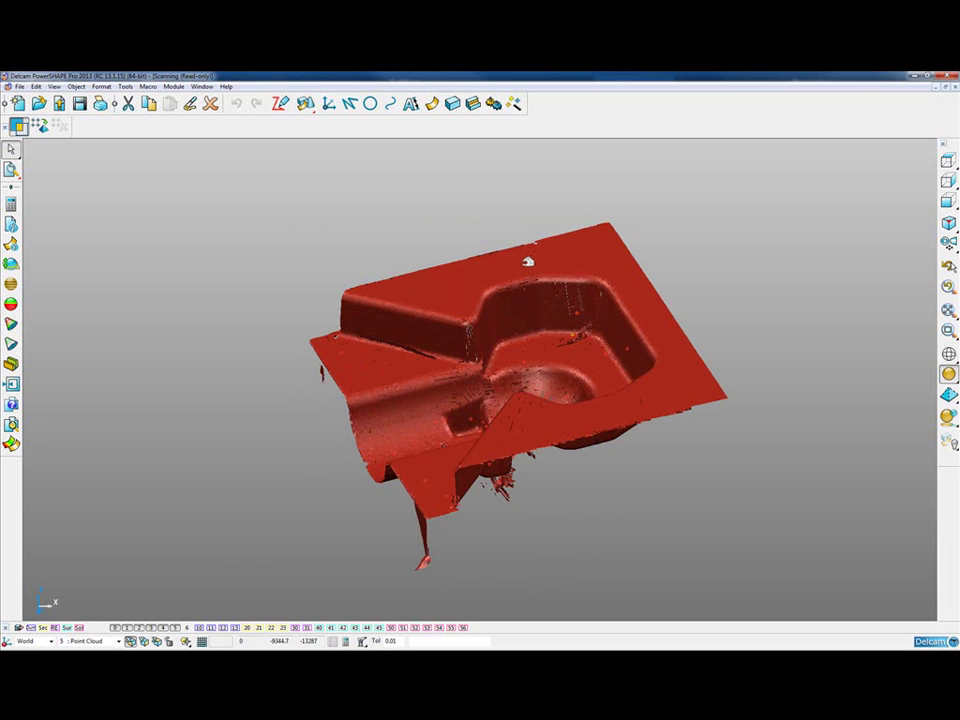
middle_click_drag(641, 435, 634, 382)
left_click(640, 380)
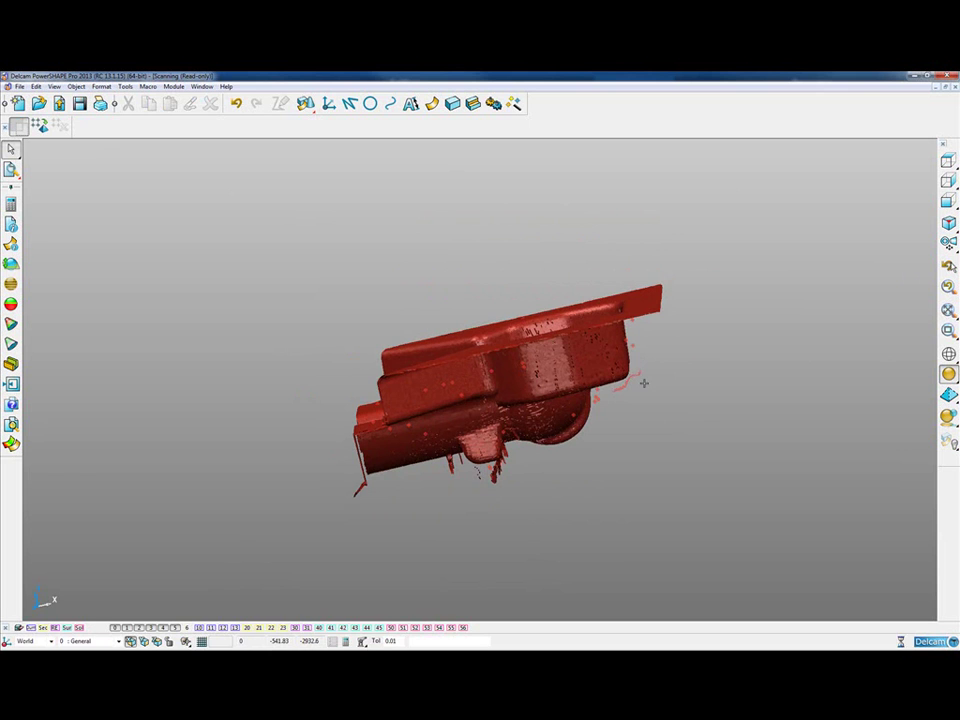
key("Delete")
Isolate the point cloud segment covering part of the lower ledge and channel by hiding all other segments
middle_click_drag(500, 333, 443, 354)
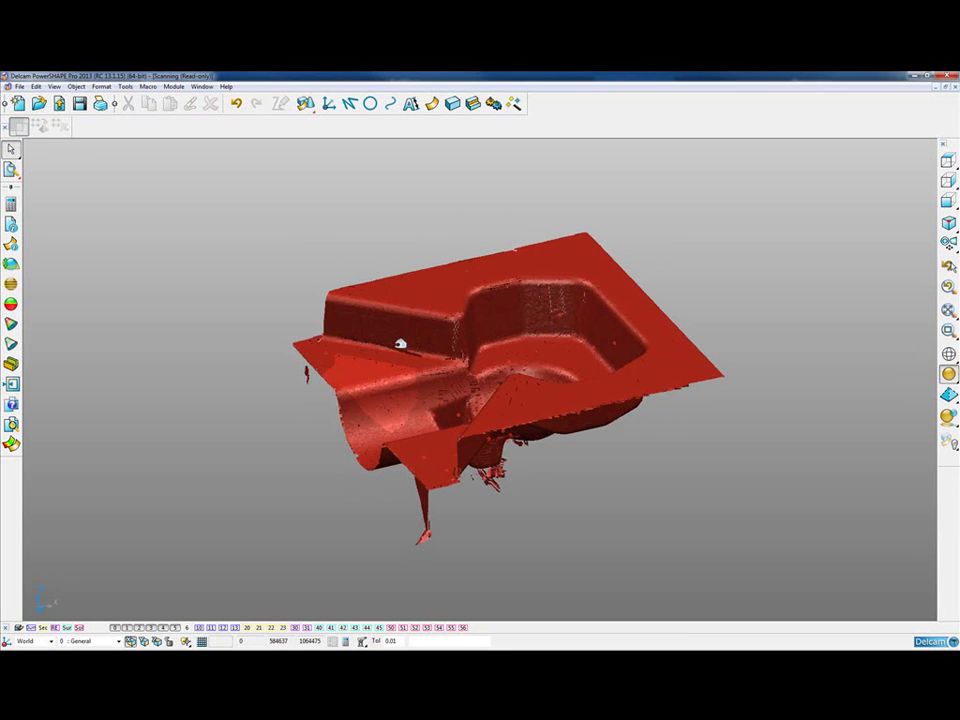
left_click(403, 346)
key("ctrl+k")
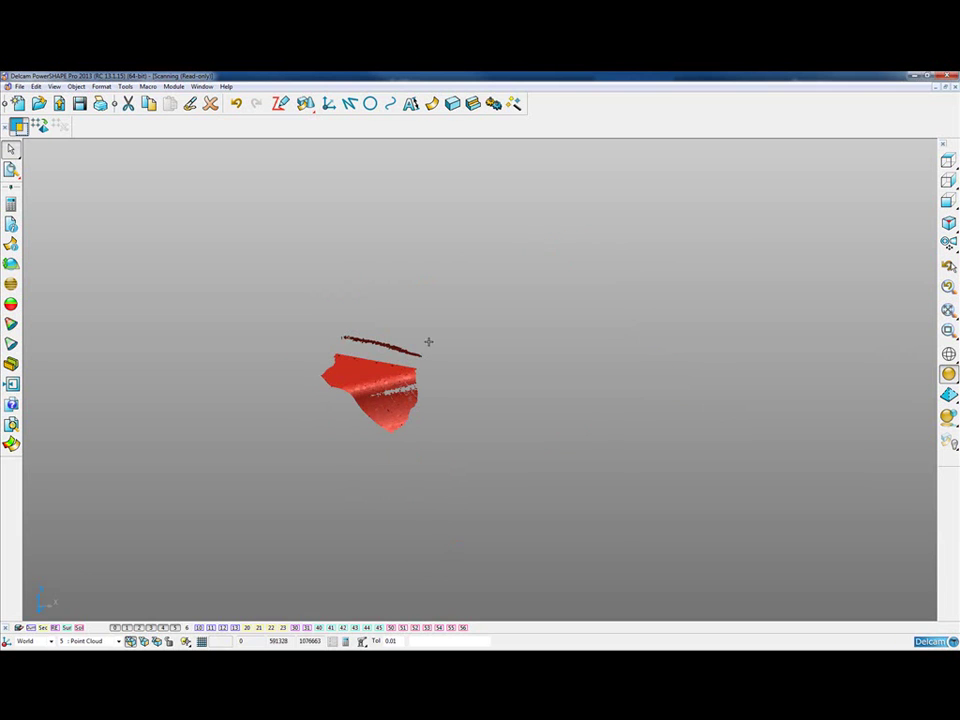
Remove the thin strip of stray points above the isolated point cloud patch, and redisplay the other clouds
left_click(20, 128)
scroll(363, 403, "up", 4)
middle_click_drag(363, 403, 500, 455, "shift")
middle_click_drag(541, 500, 575, 410)
left_click_drag(377, 281, 619, 347)
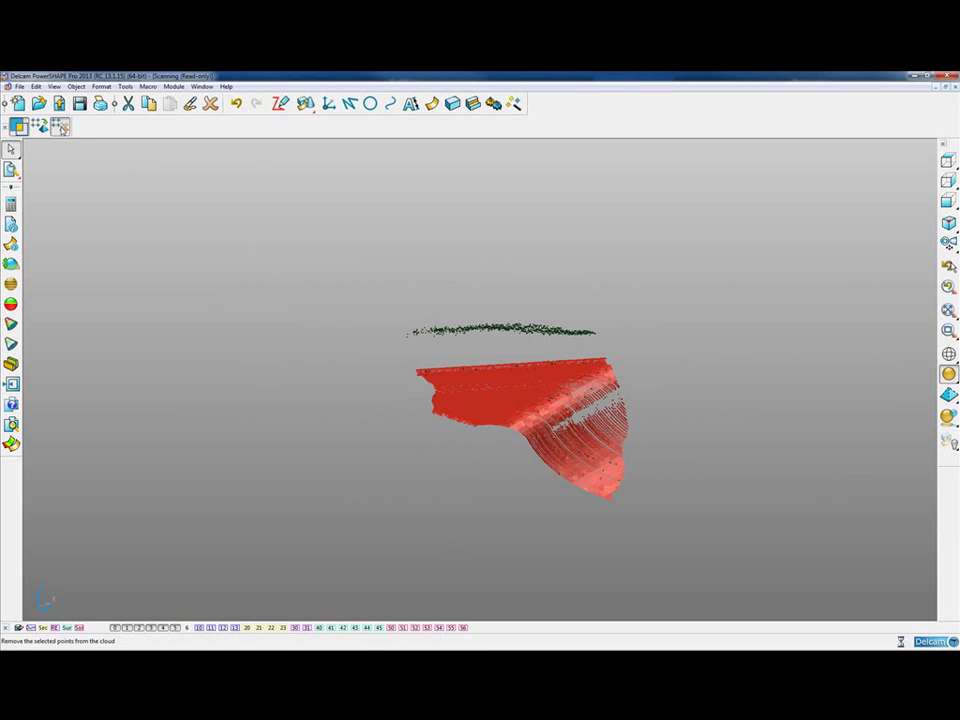
left_click(62, 129)
left_click(255, 236)
key("ctrl+l")
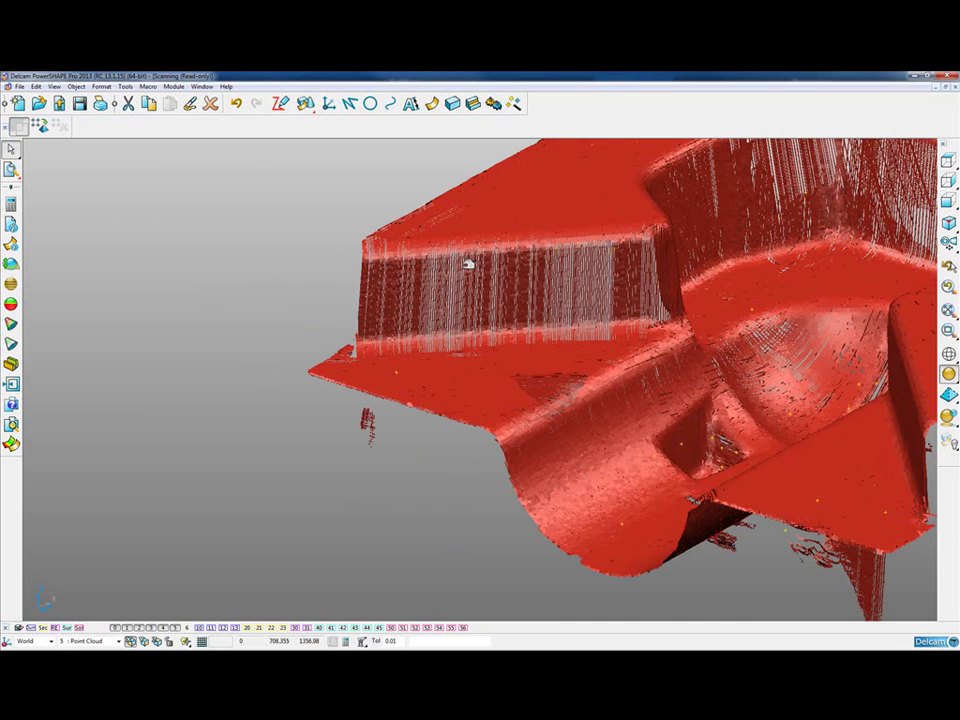
Generate a mesh from all the point clouds with a stepover size of 3.0 and a hole fill of 2
scroll(462, 267, "down", 5)
left_click_drag(313, 159, 878, 569)
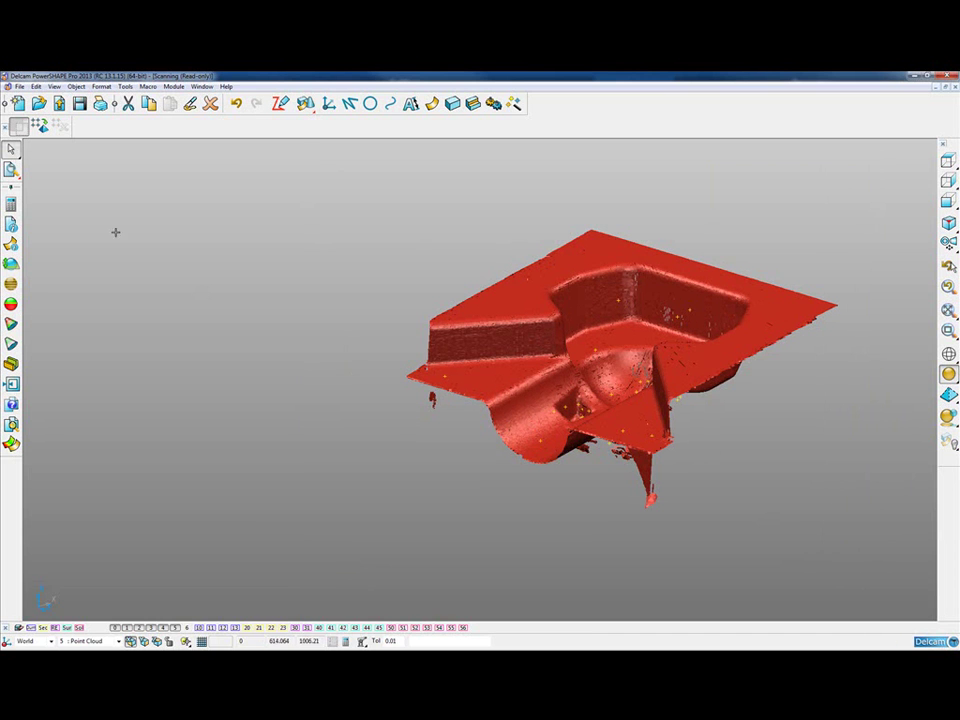
left_click(39, 125)
type("3.0")
key("Tab")
type("2")
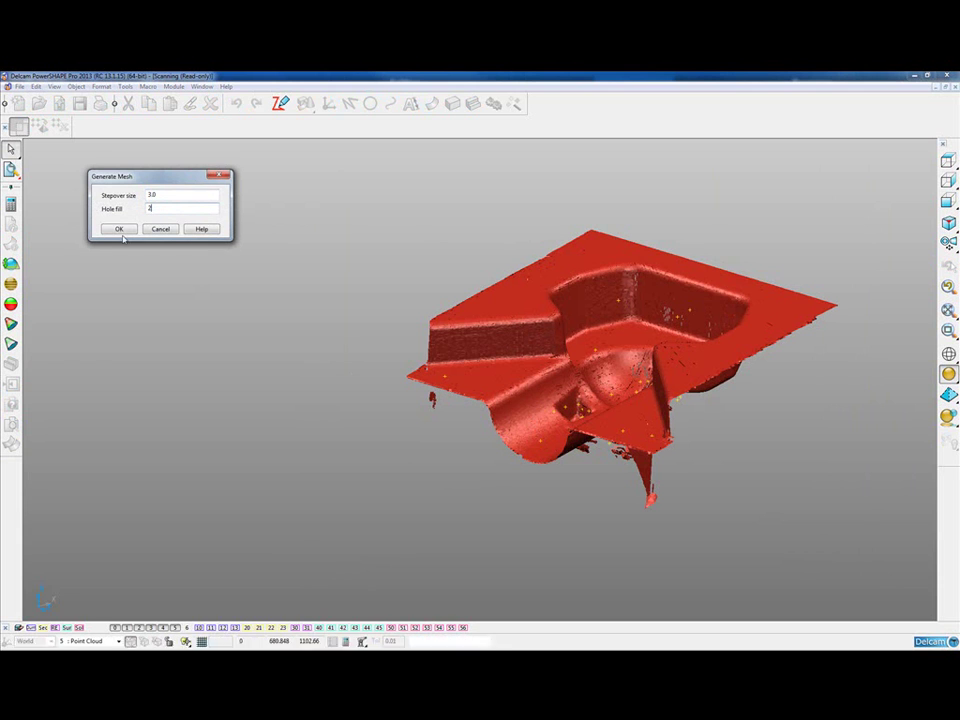
left_click(119, 229)
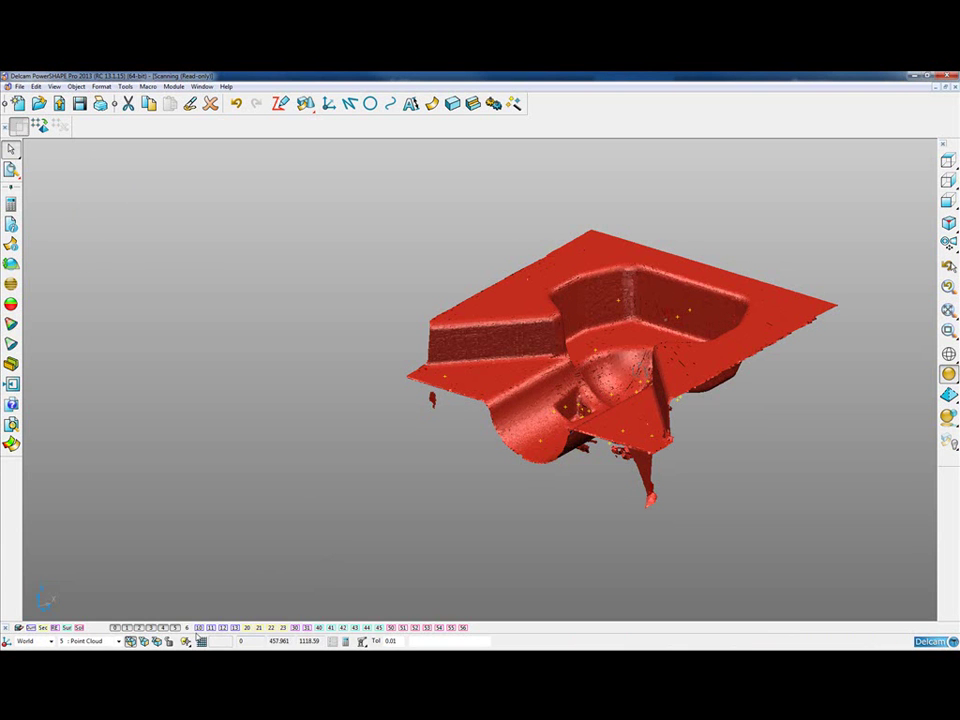
Hide the Point Cloud level and reverse the triangles of the generated mesh
left_click(175, 628)
middle_click_drag(534, 215, 568, 298)
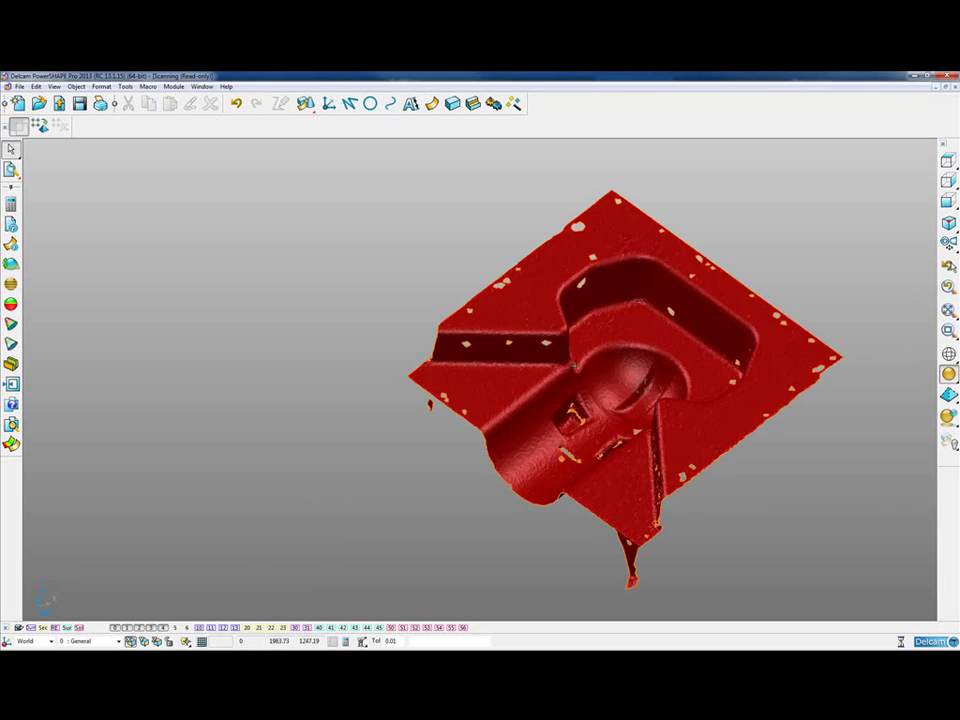
left_click(580, 366)
middle_click_drag(504, 295, 374, 275, "shift")
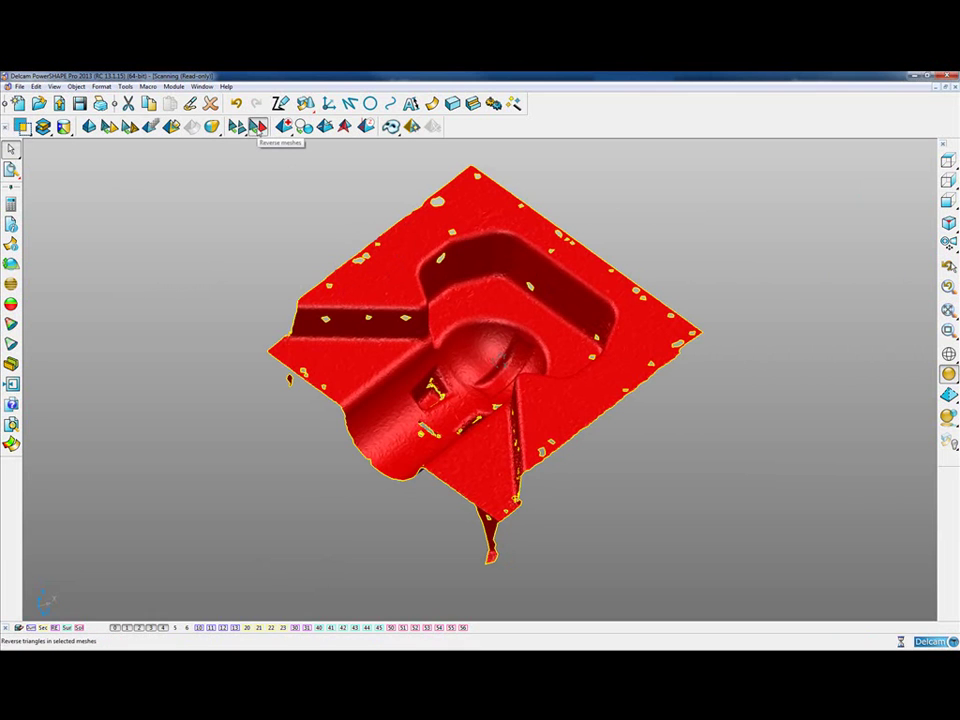
Select the triangles of the unwanted fin hanging below the mesh's front corner and delete them
middle_click_drag(493, 450, 631, 382)
left_click(25, 130)
left_click_drag(552, 344, 677, 492)
left_click_drag(462, 309, 686, 540)
middle_click_drag(686, 540, 430, 220)
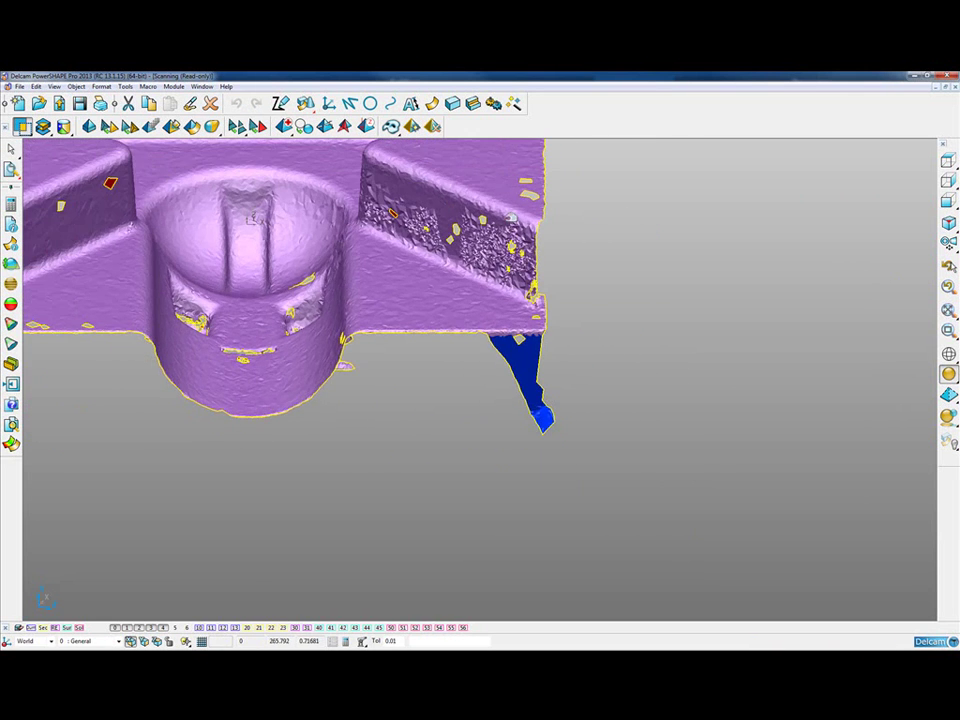
left_click(432, 126)
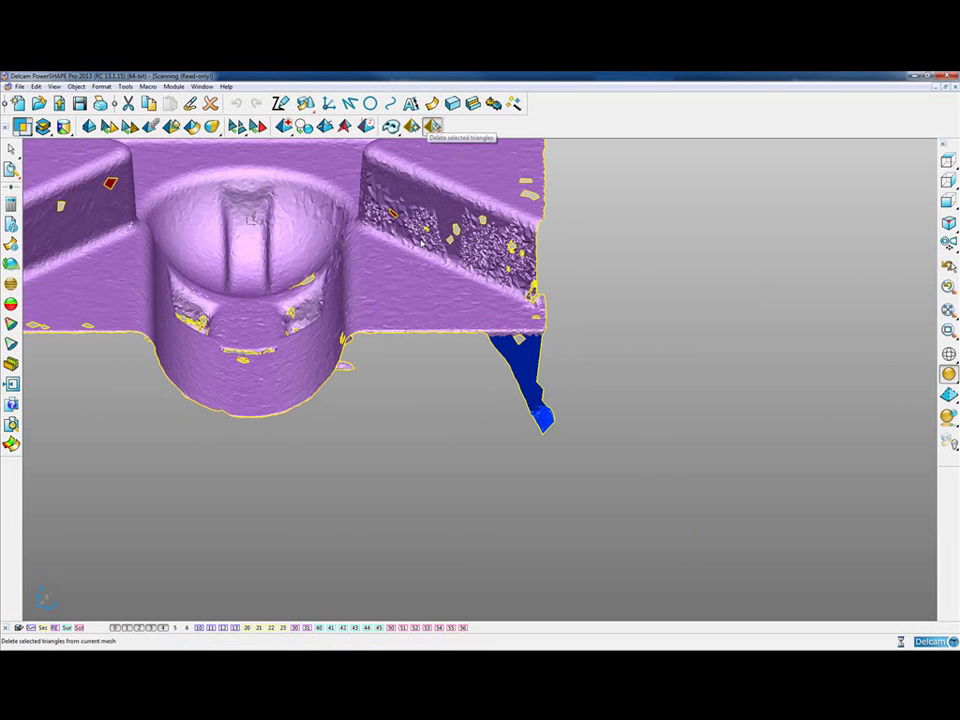
Fill the large hole near the edge of the mesh's flat top face with a curvature cap
middle_click_drag(421, 240, 540, 382)
scroll(284, 250, "up", 6)
left_click(513, 373)
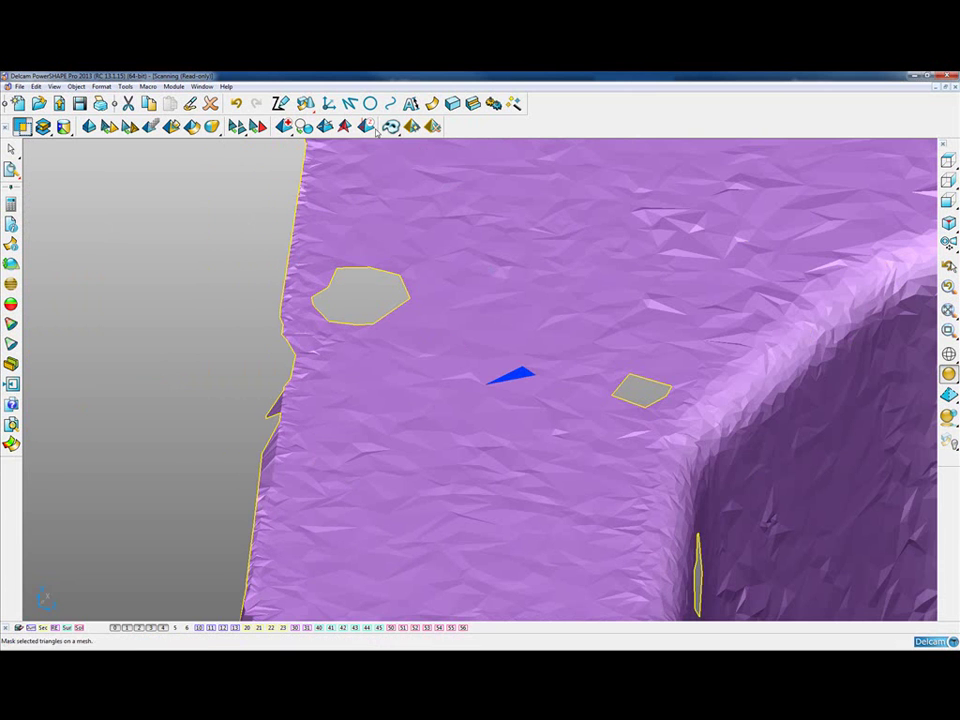
left_click(390, 127)
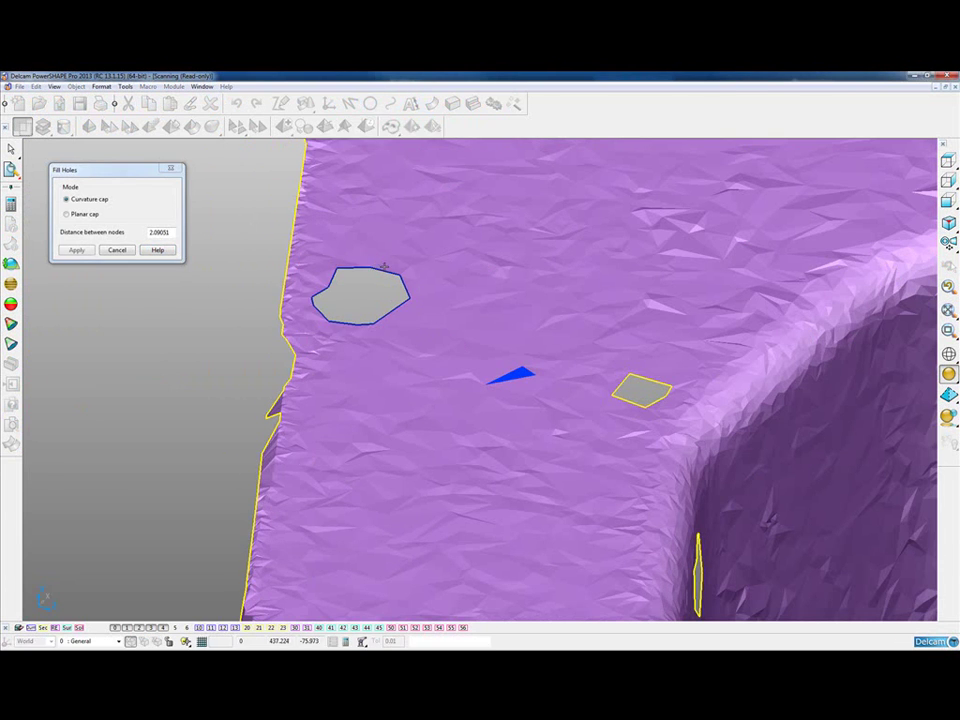
left_click(77, 250)
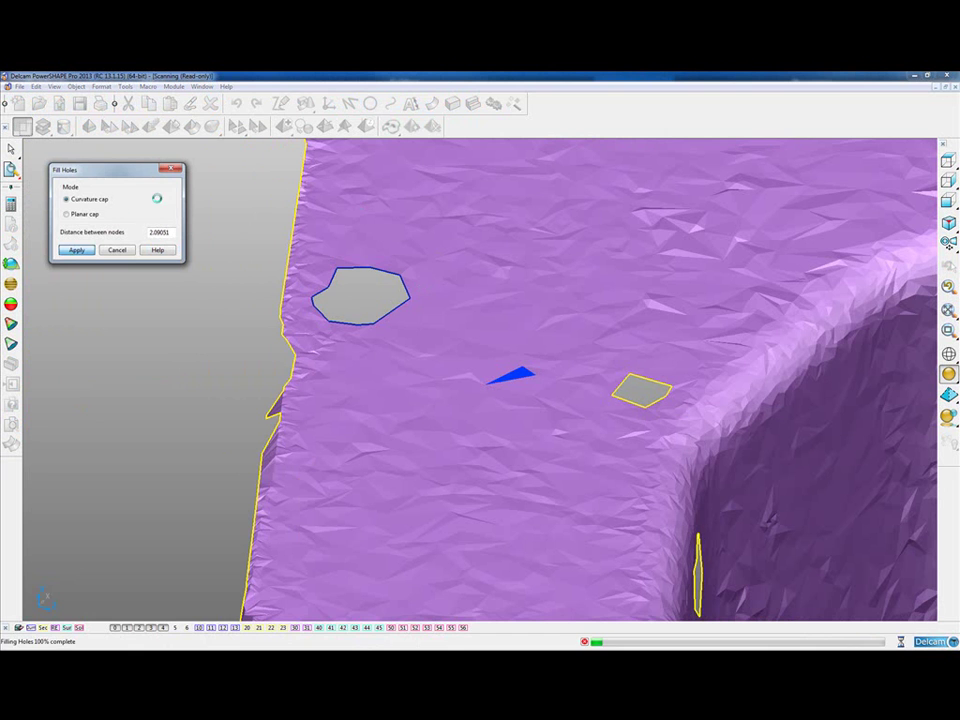
left_click(117, 250)
Smooth the whole mesh with a smoothing tolerance of 0.1
scroll(411, 279, "down", 5)
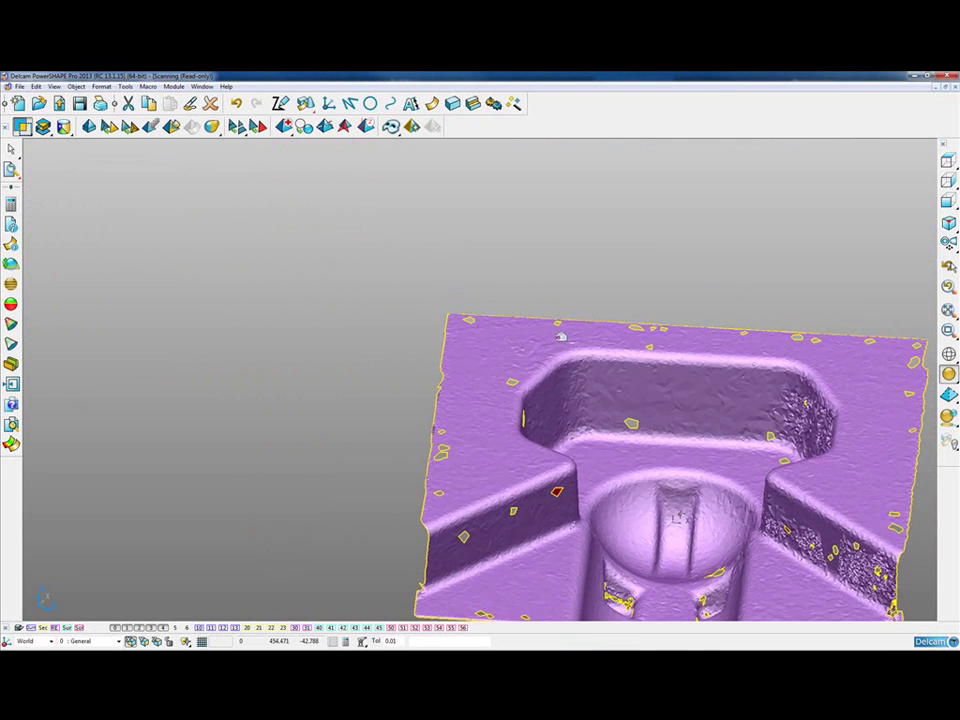
middle_click_drag(483, 338, 433, 326, "shift")
middle_click_drag(523, 471, 528, 464)
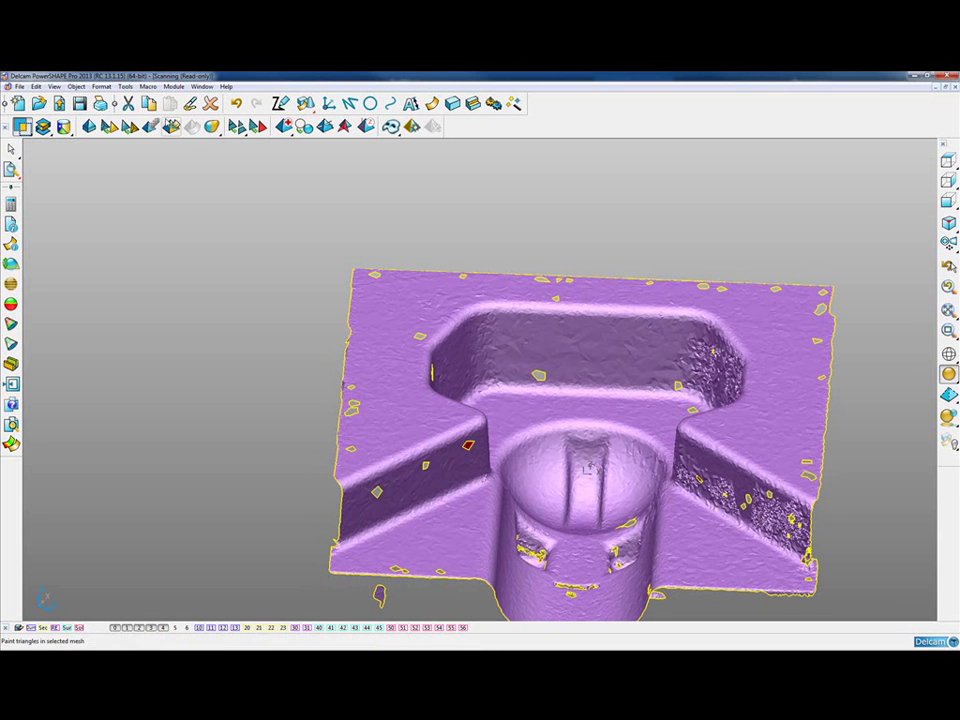
left_click(151, 127)
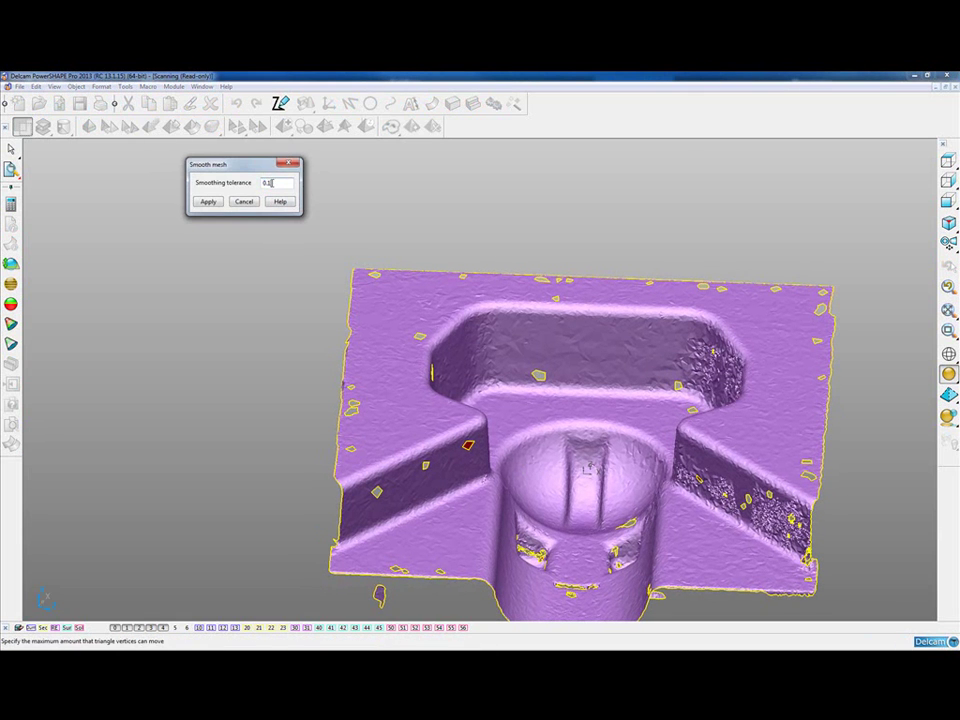
left_click(208, 201)
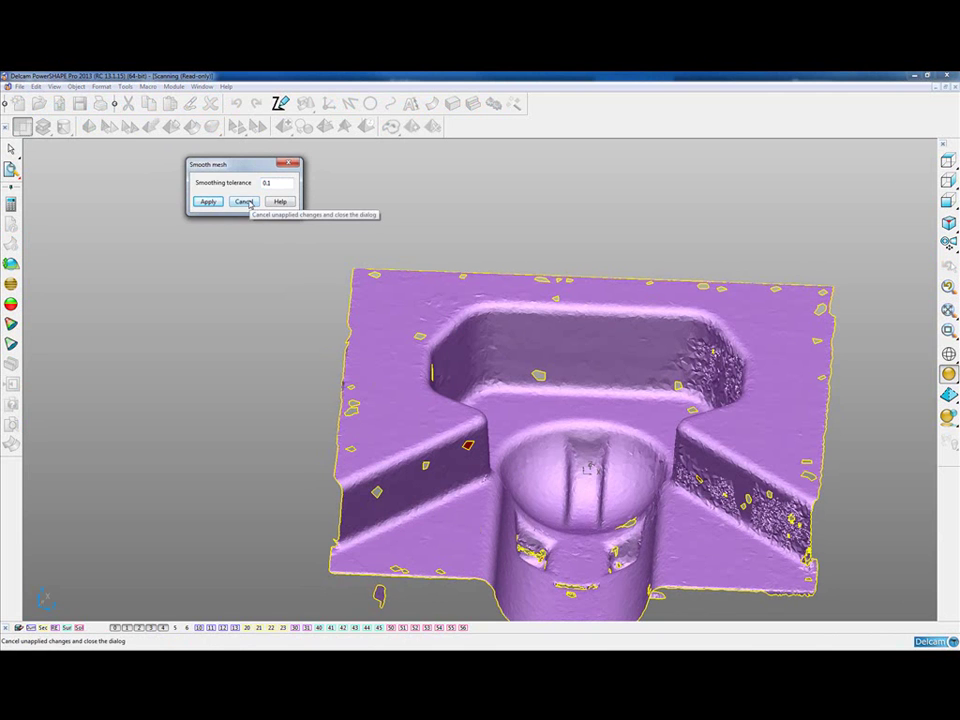
left_click(244, 201)
Divide the mesh into its unconnected regions and delete the small fragments separate from the main mesh
middle_click_drag(384, 496, 327, 427, "shift")
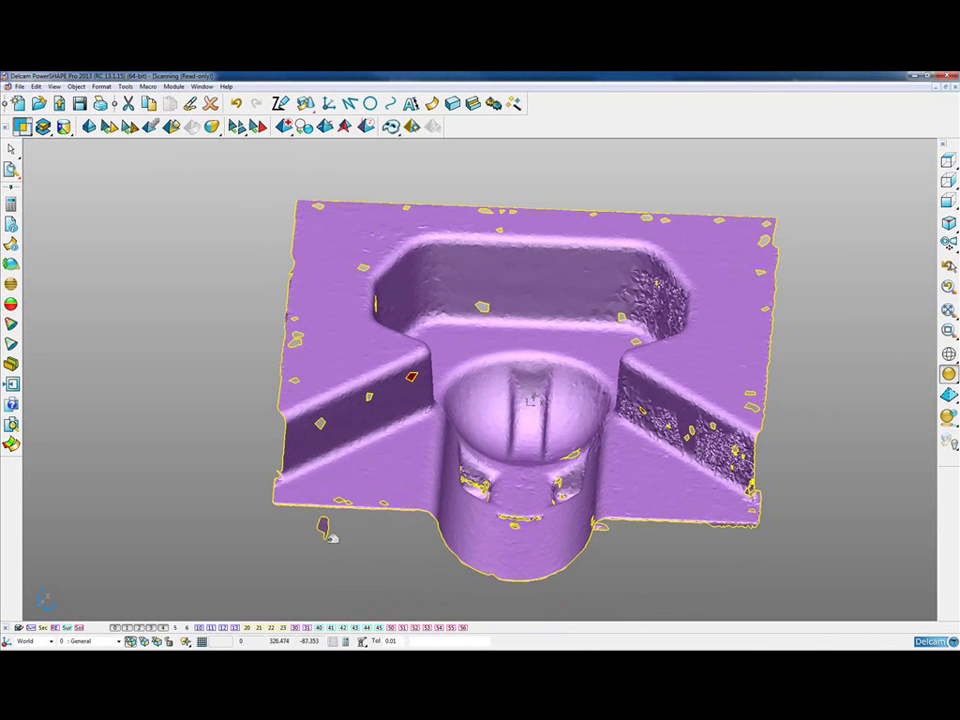
left_click(237, 126)
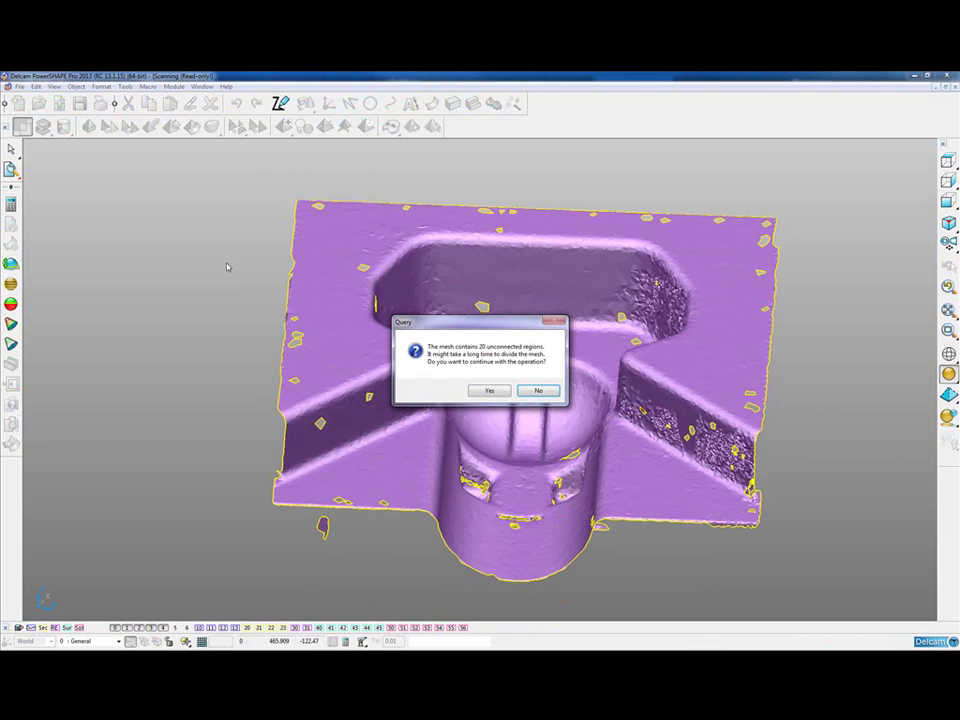
left_click(489, 391)
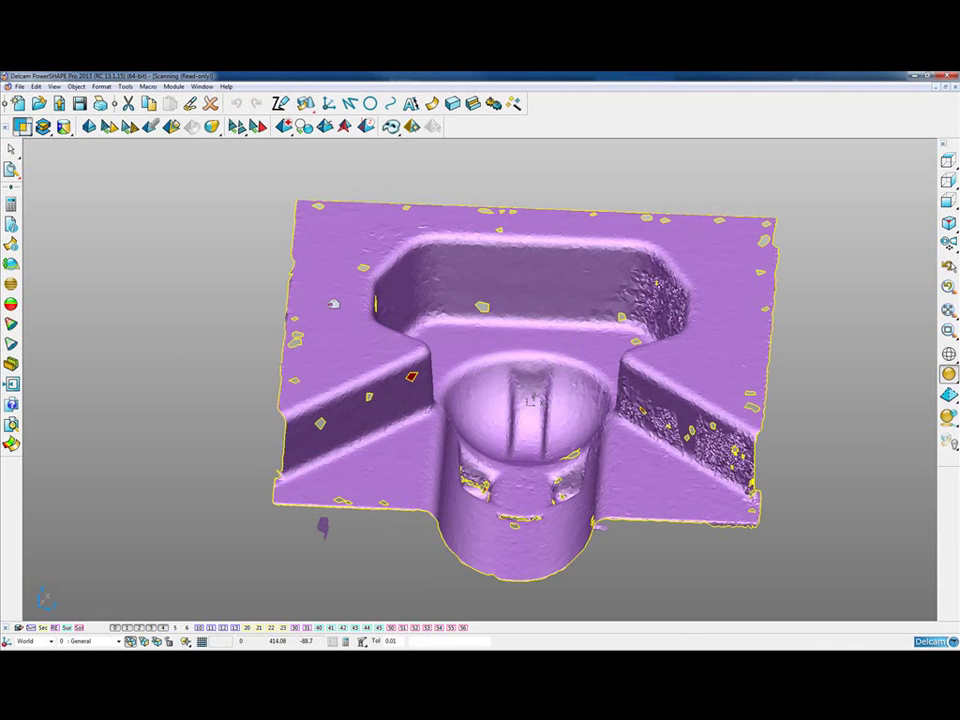
key("Delete")
left_click_drag(293, 314, 761, 559)
key("Delete")
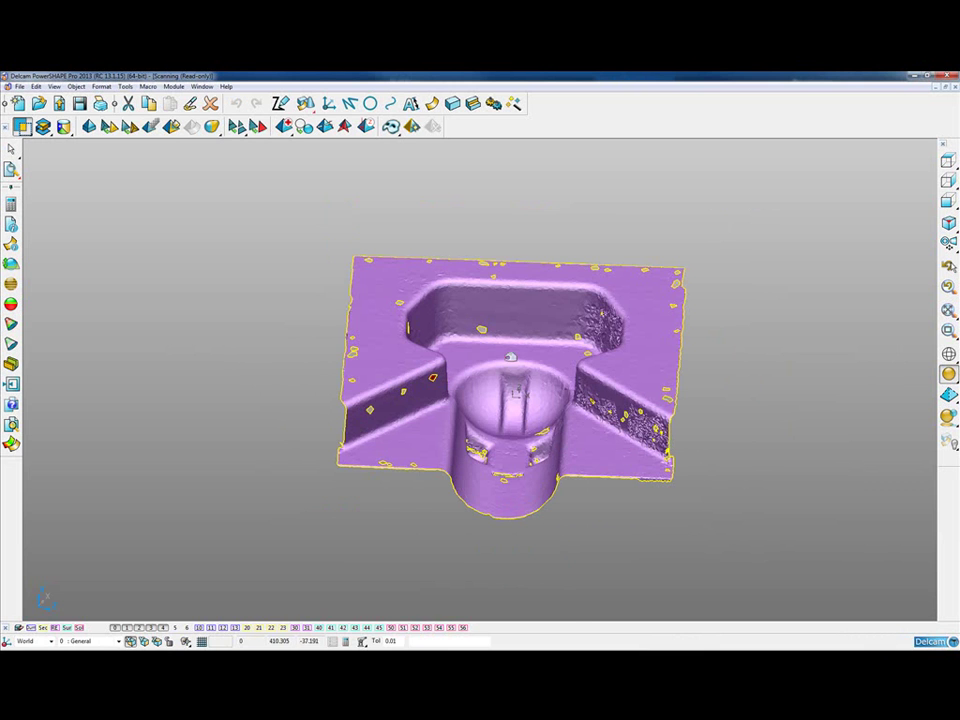
left_click(226, 360)
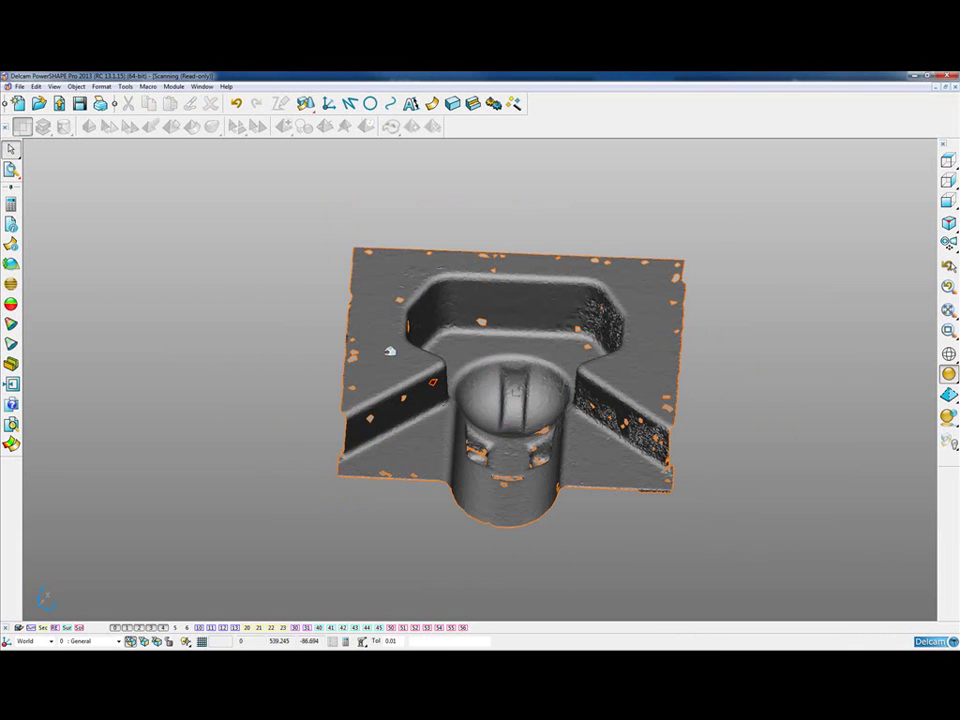
Examine the cleaned mesh's position relative to the World workplane
left_click(389, 351)
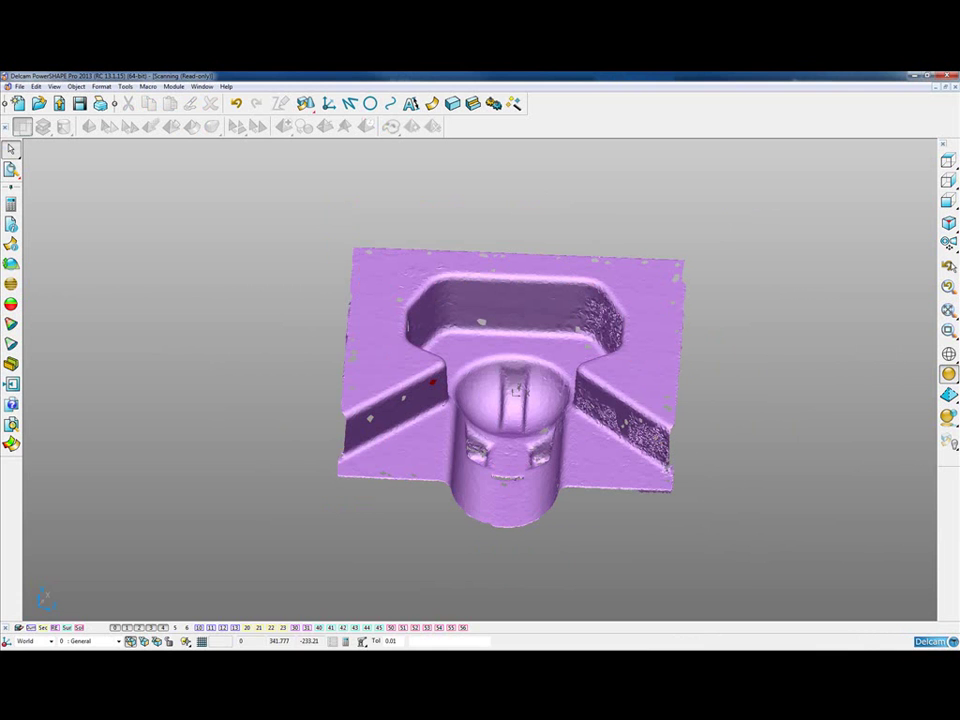
left_click(46, 641)
left_click(35, 650)
middle_click_drag(431, 313, 478, 407)
left_click(52, 643)
left_click(35, 649)
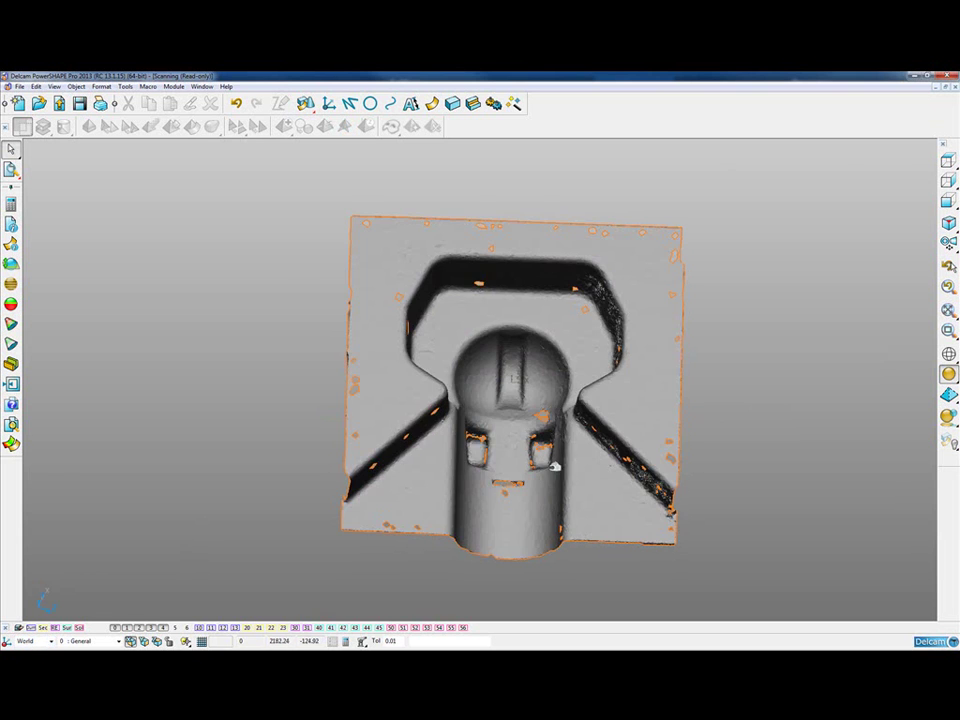
middle_click_drag(571, 394, 522, 292)
middle_click_drag(688, 512, 724, 544, "ctrl+shift")
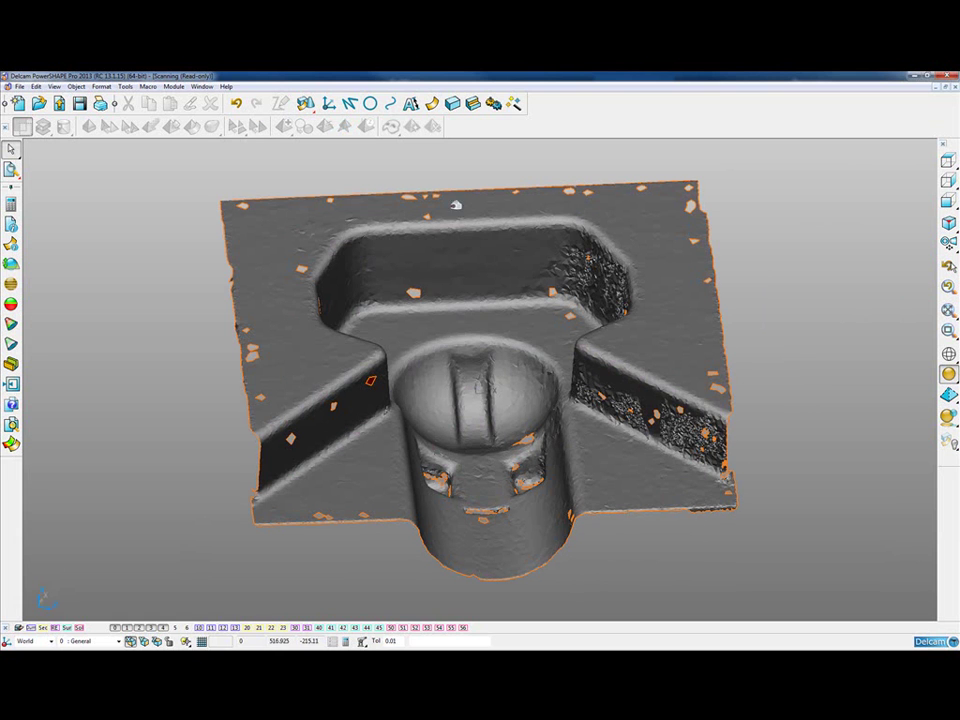
Select the triangles of the mesh's flat top face by angle, using a limit of 4.68
left_click(276, 304)
mouse_move(66, 129)
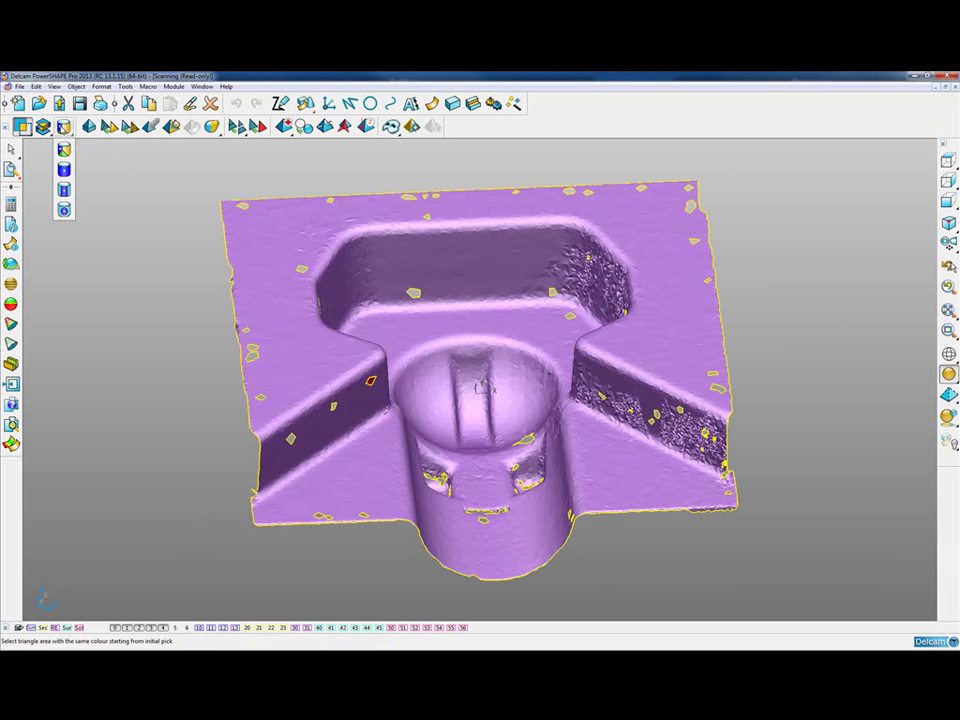
left_click(65, 169)
left_click(266, 298)
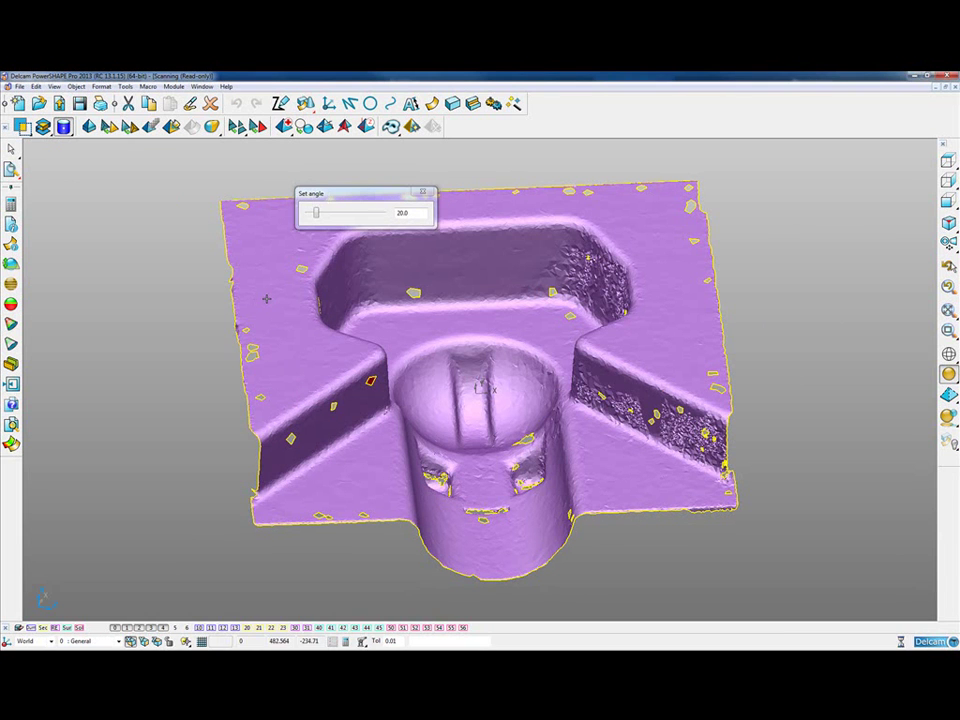
left_click(316, 214)
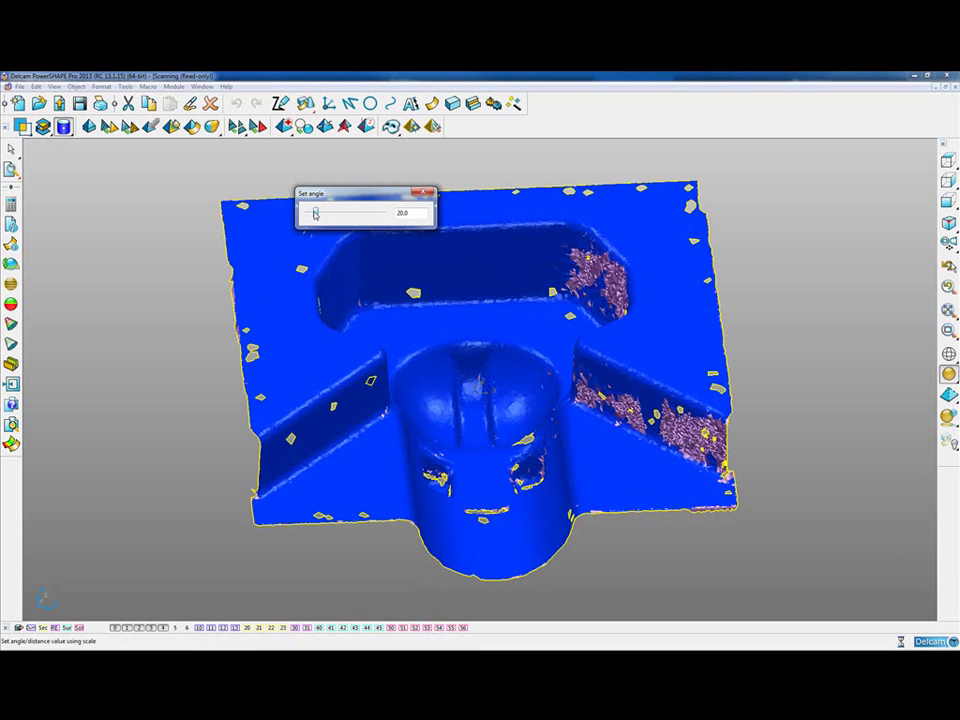
left_click_drag(314, 214, 309, 214)
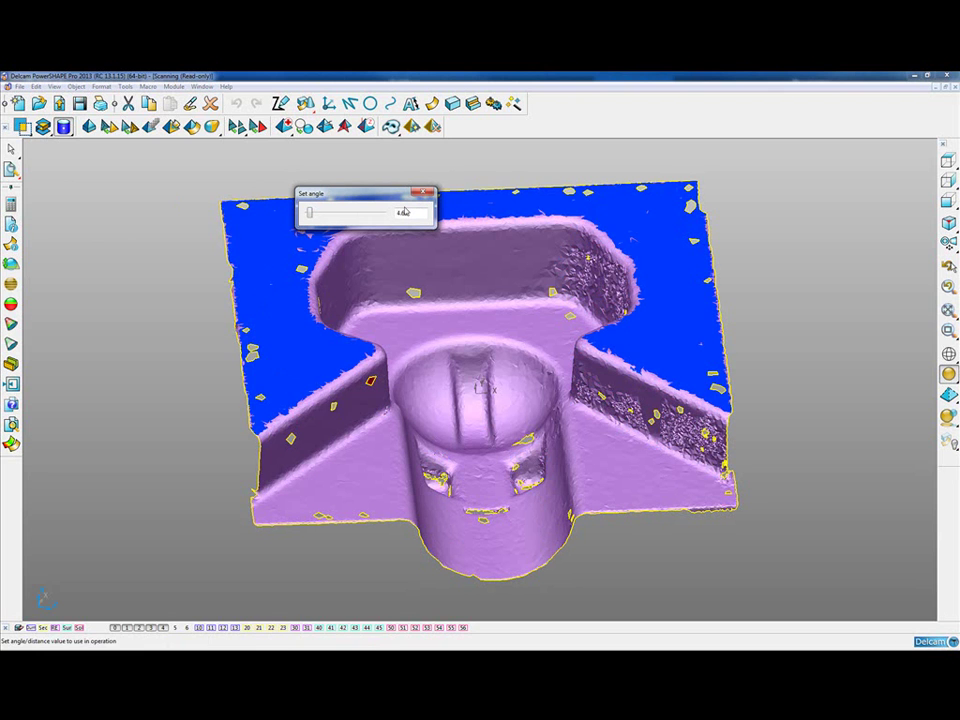
Split the selected triangles into a separate mesh and isolate that flat-face mesh in the view
left_click(236, 126)
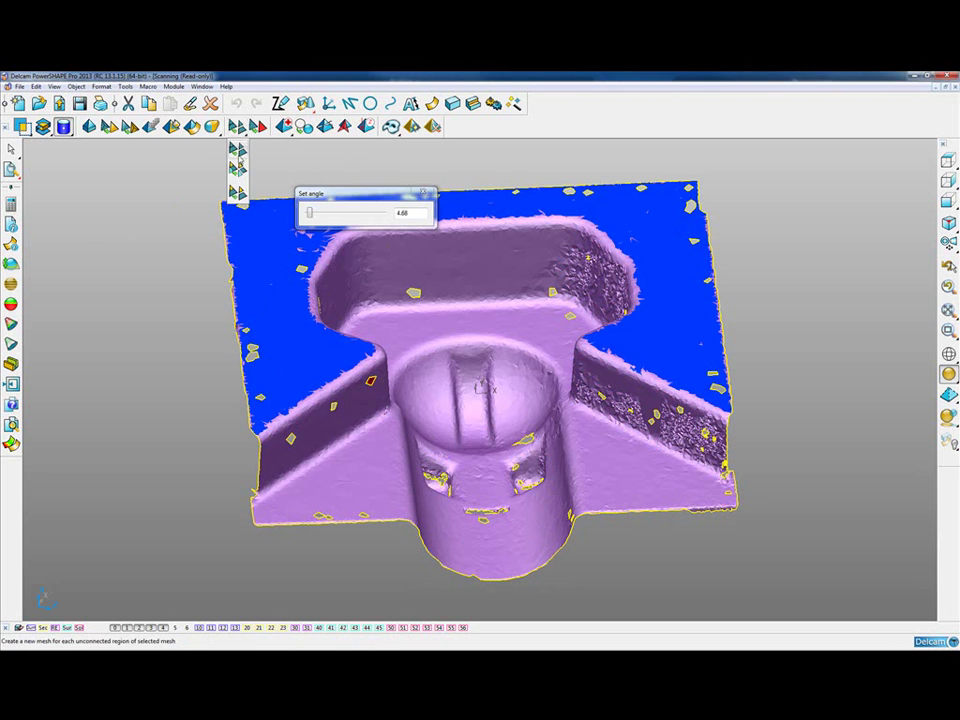
left_click(238, 194)
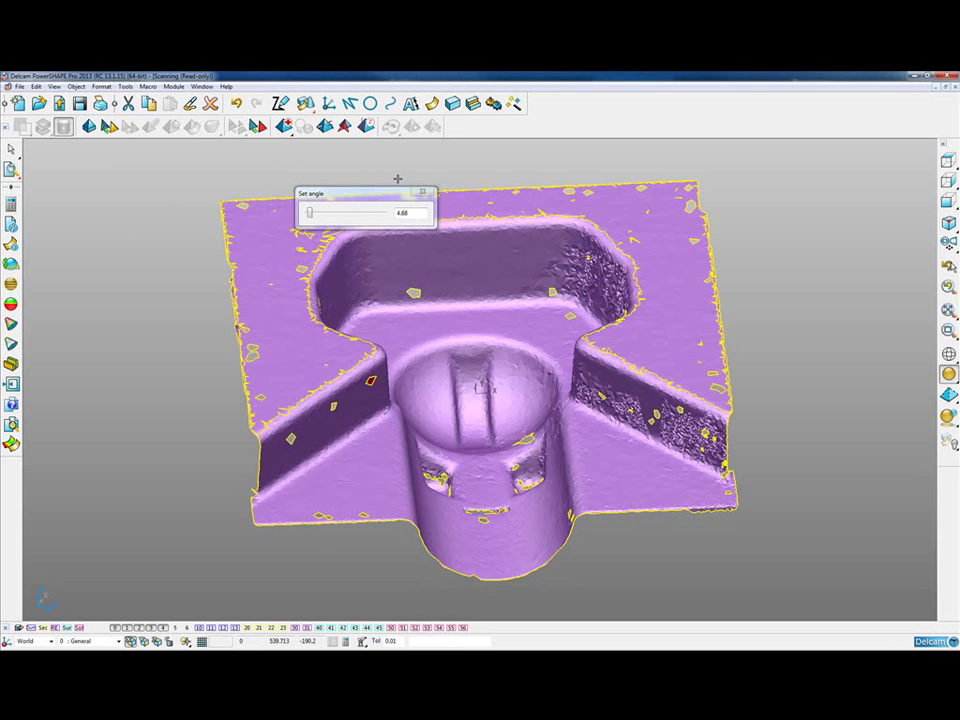
left_click(423, 191)
left_click(255, 243)
key("ctrl+k")
middle_click_drag(255, 242, 542, 339)
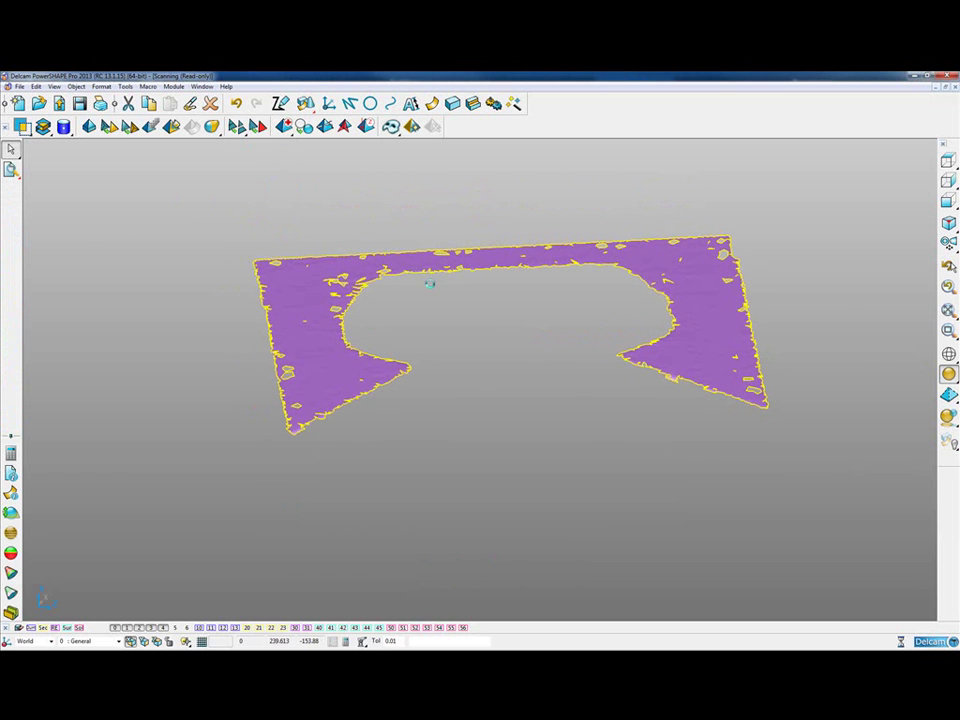
Create a surface from the flat-face mesh using the Plane of best fit method
left_click(431, 103)
left_click(281, 241)
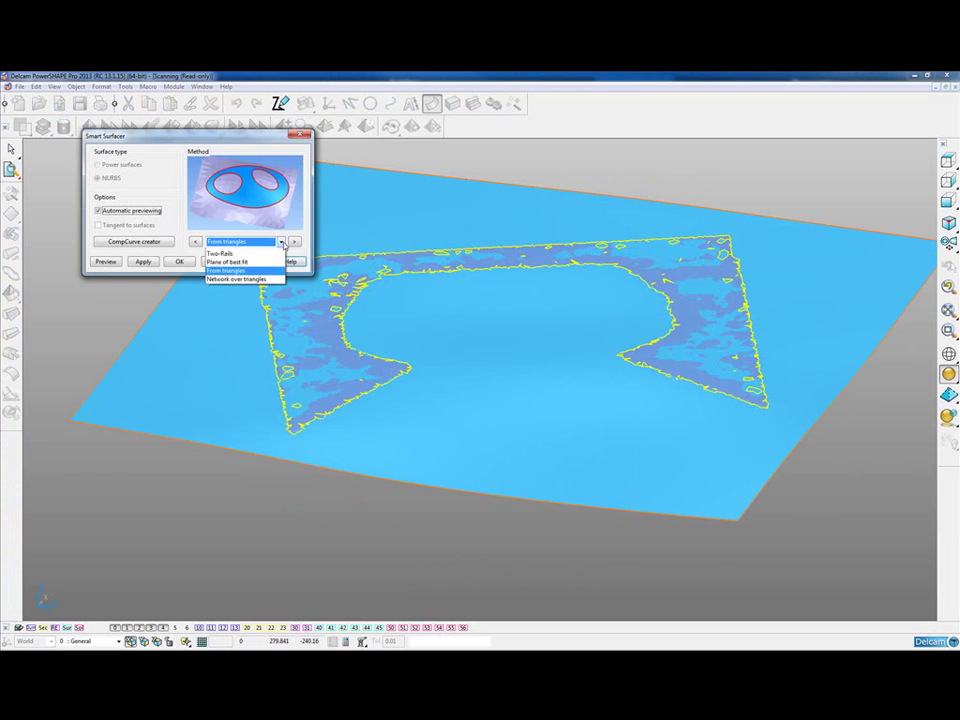
left_click(227, 302)
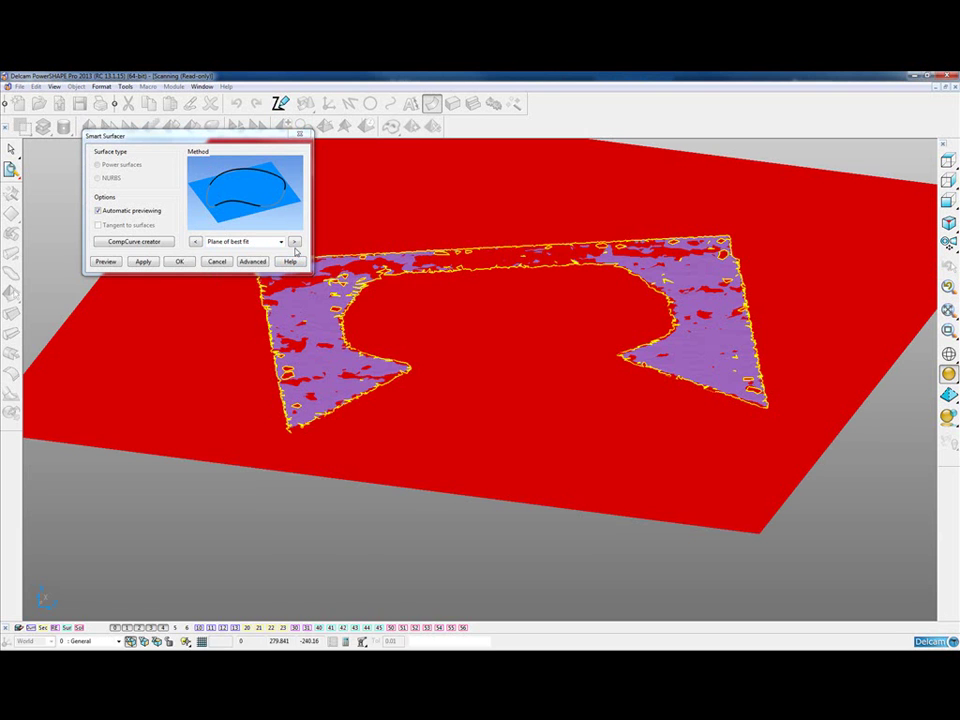
left_click(179, 261)
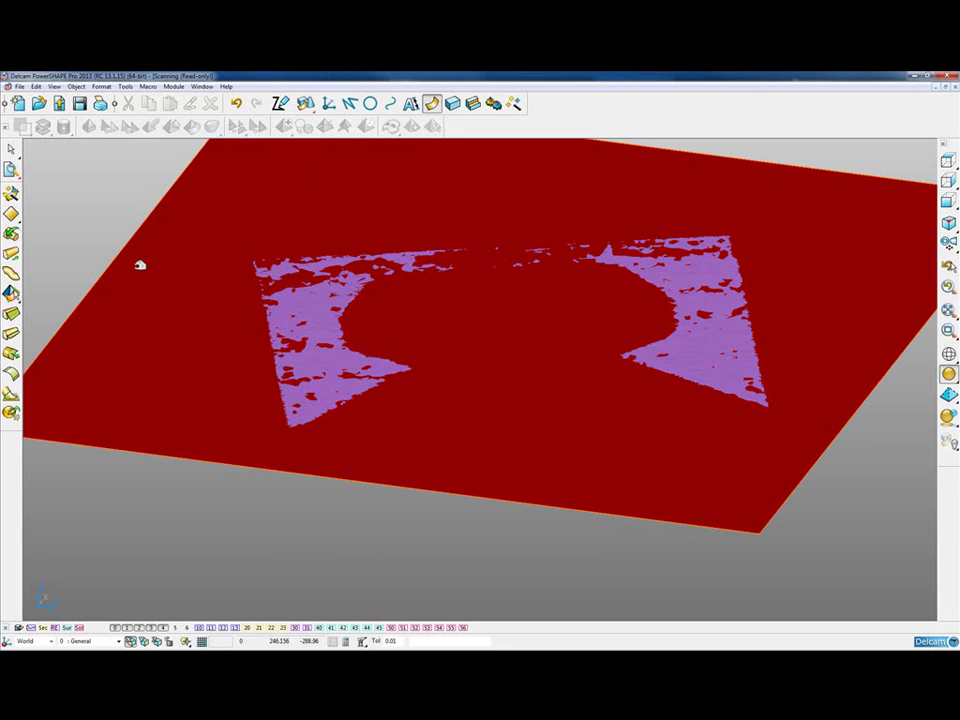
Reverse the best-fit plane's surface direction and place a workplane on the plane, near its middle
left_click(150, 127)
left_click(127, 188)
middle_click_drag(564, 374, 568, 399)
left_click(329, 103)
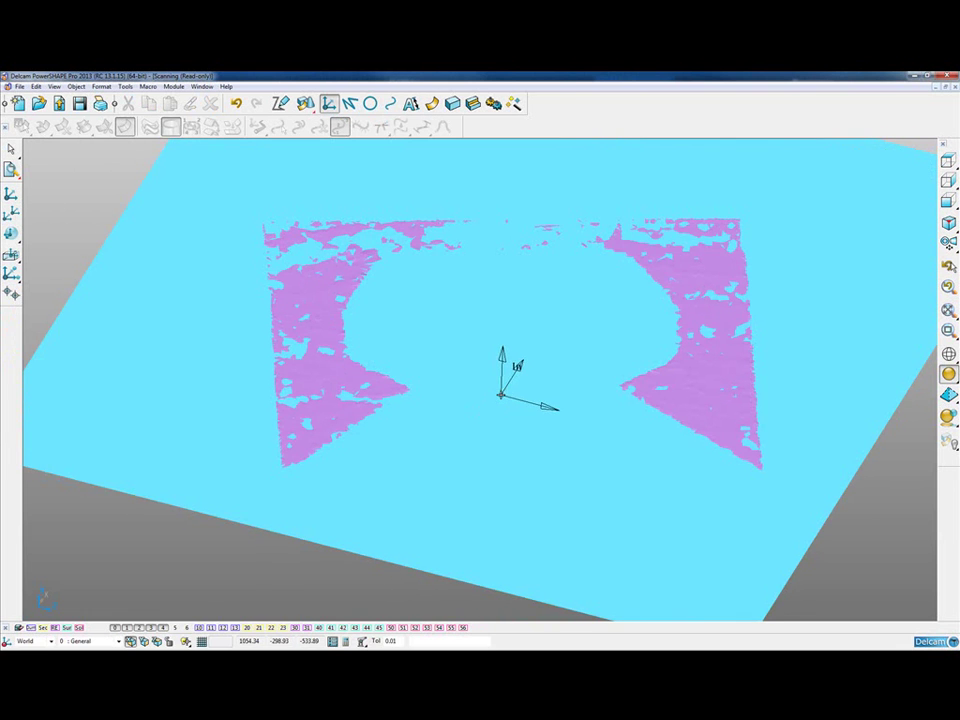
left_click(500, 394)
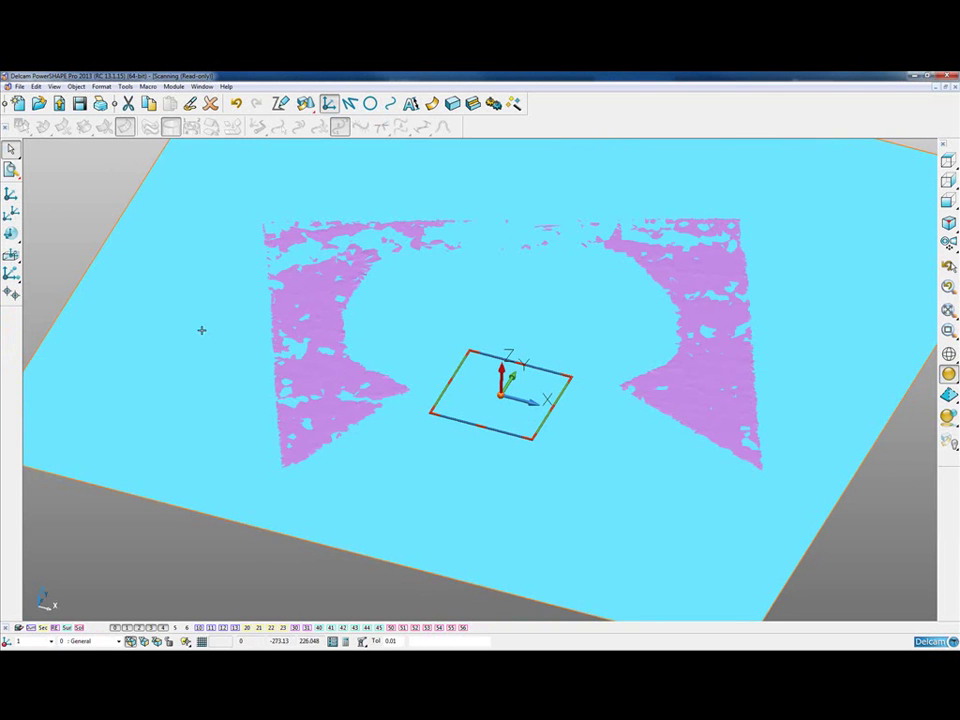
Delete the best-fit plane and bring the blanked mesh back into view
left_click(197, 332)
key("Delete")
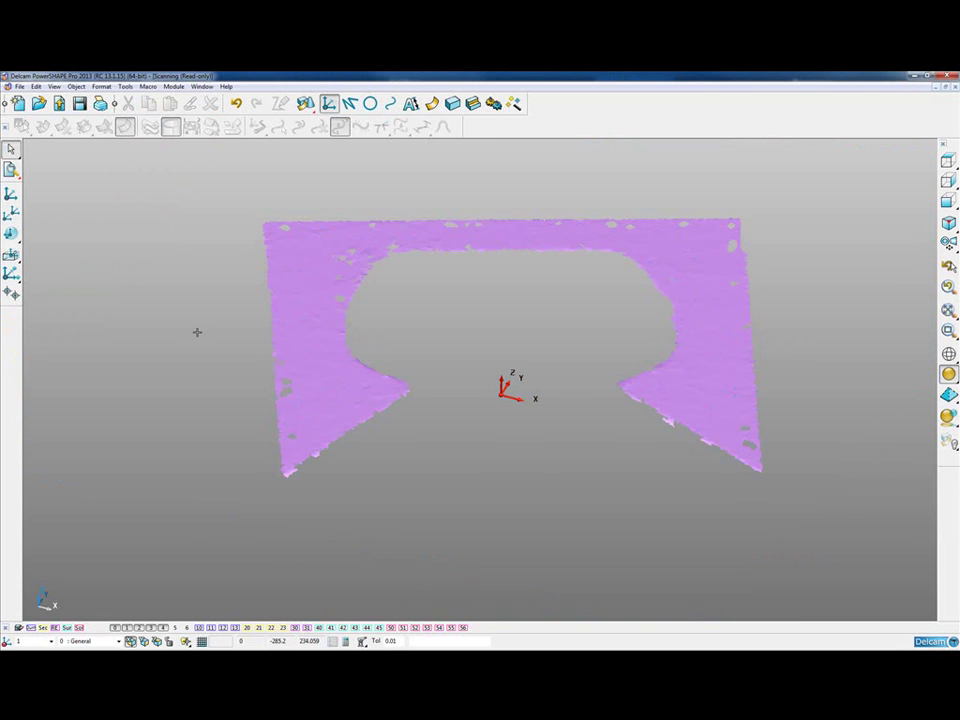
key("ctrl+l")
scroll(204, 310, "down", 2)
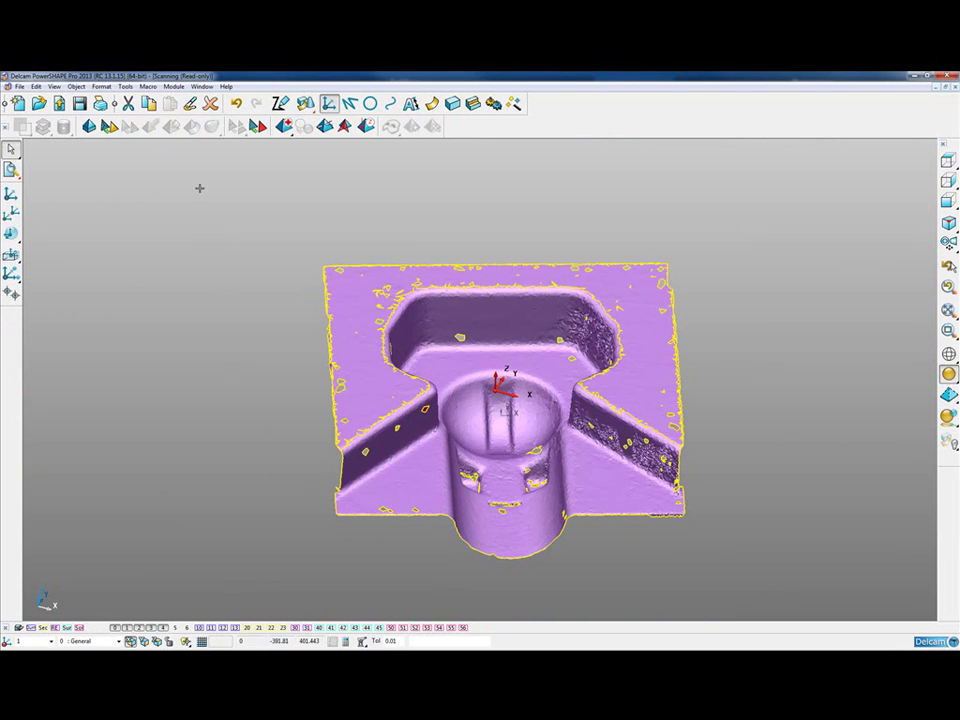
Combine the flat-face mesh and the remaining mesh into a single mesh
left_click(76, 86)
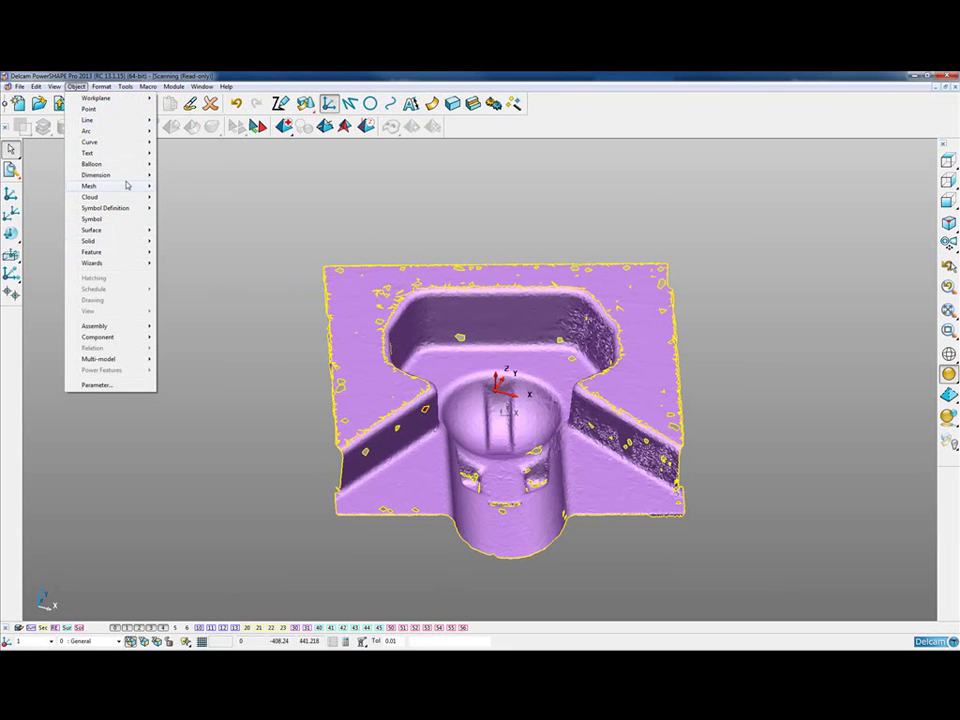
mouse_move(124, 186)
left_click(222, 294)
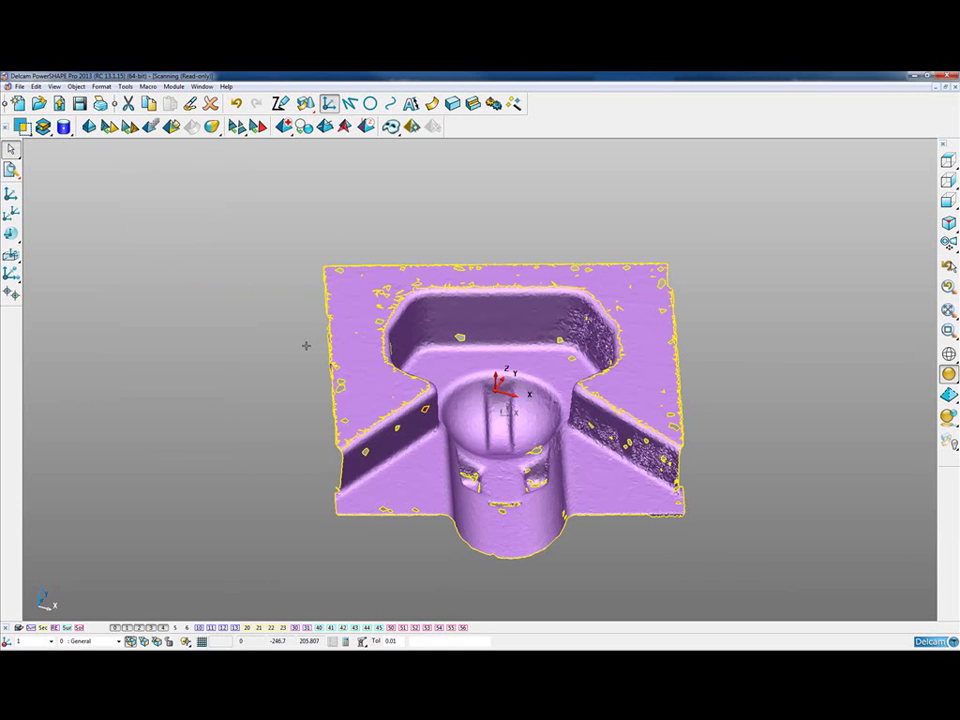
left_click(245, 333)
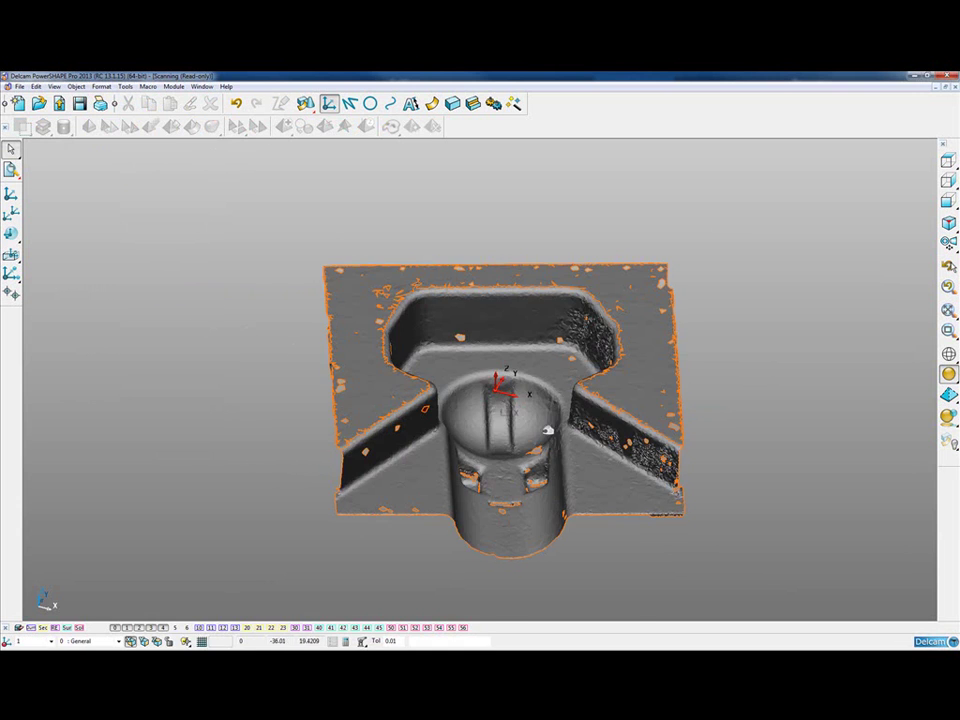
Examine the combined mesh and how the new workplane sits relative to its flat top face
left_click(513, 387)
left_click(681, 386)
left_click(484, 352)
middle_click_drag(484, 352, 484, 416)
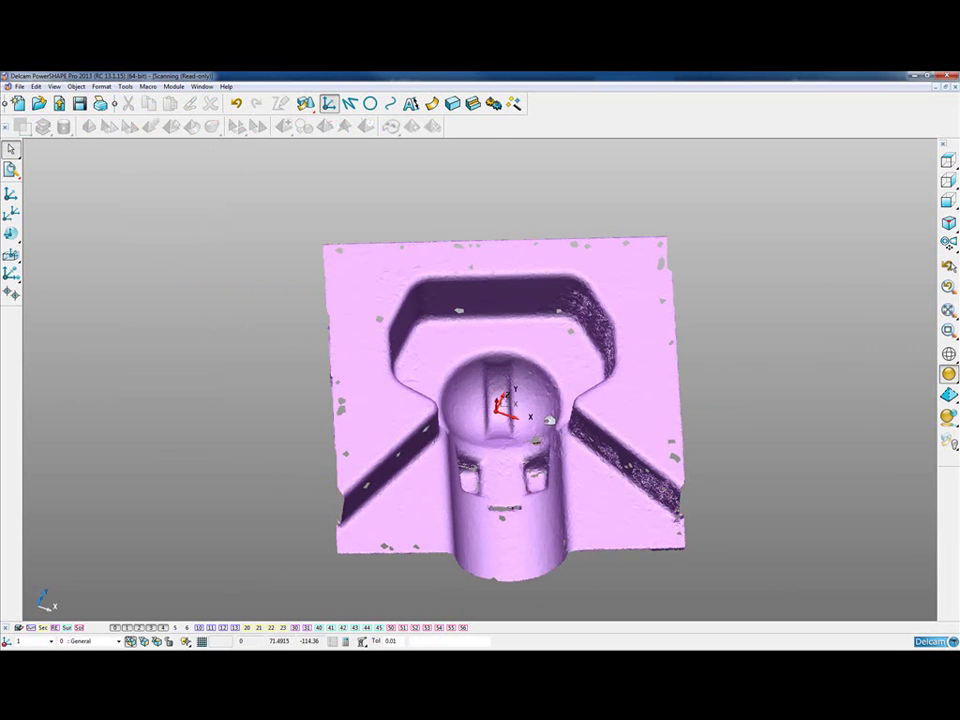
left_click(536, 419)
left_click(510, 420)
left_click(607, 435)
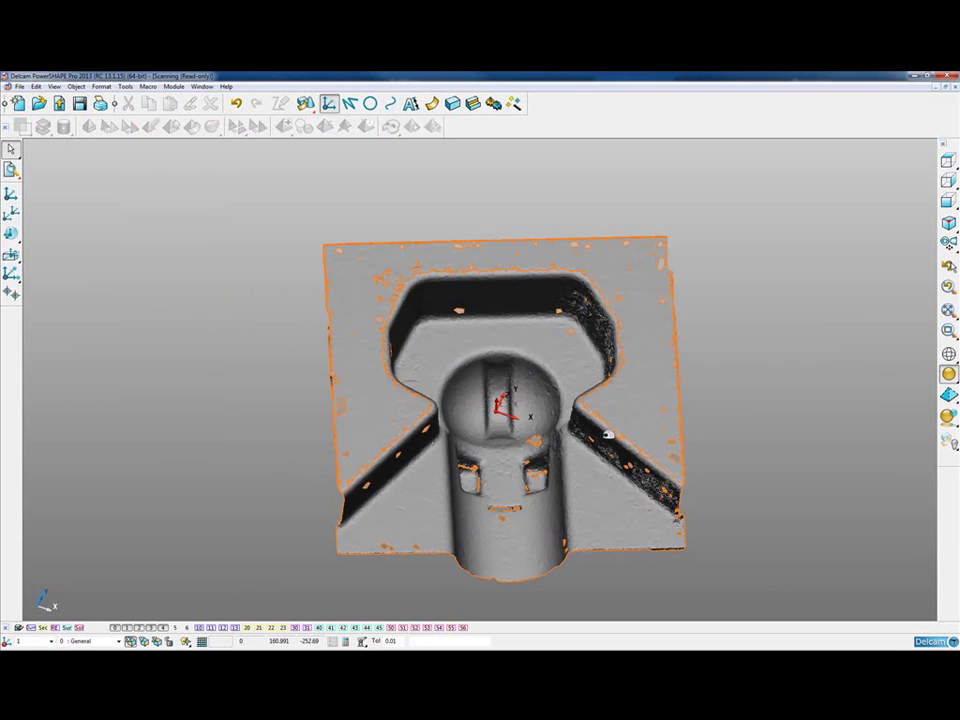
middle_click_drag(524, 408, 512, 368)
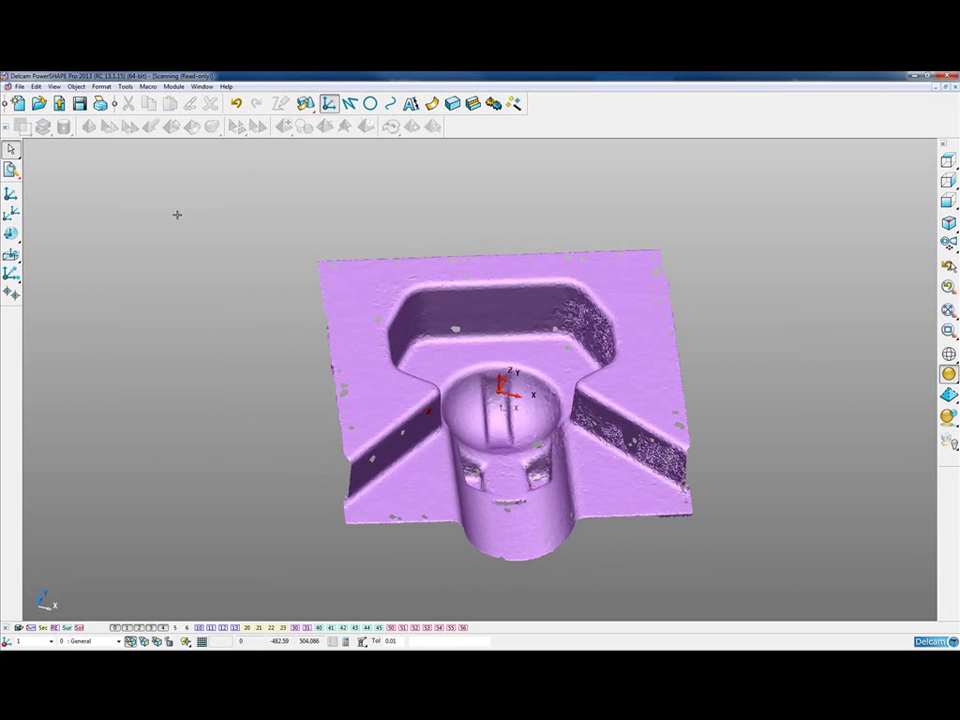
Section the mesh dynamically along Z with the front plane at -32.7623 and create wireframe on that plane
left_click(11, 171)
left_click(11, 245)
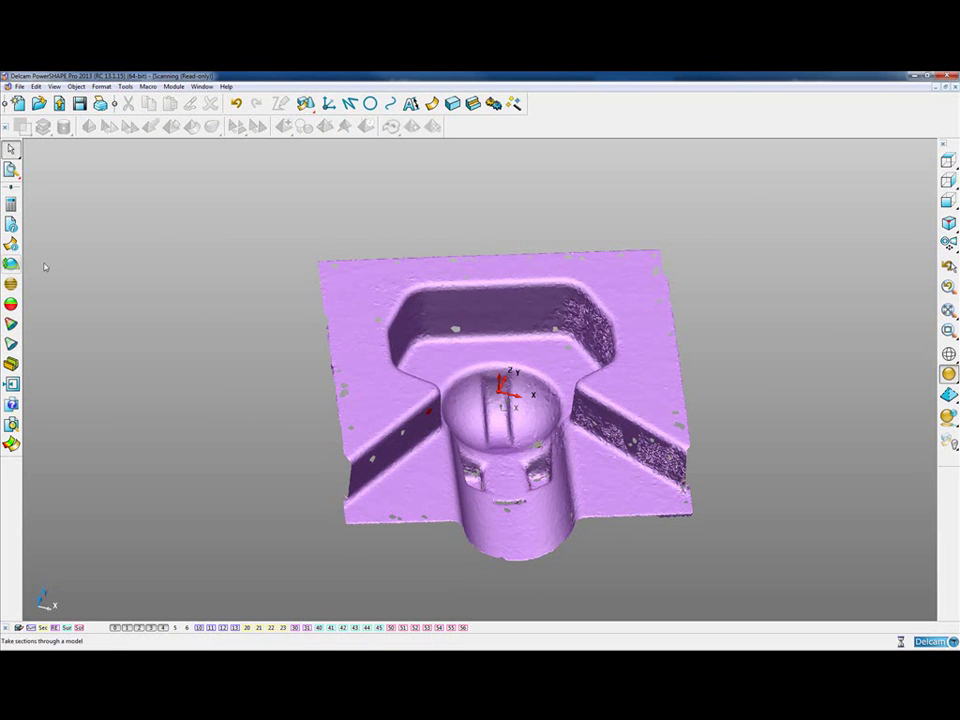
left_click(705, 151)
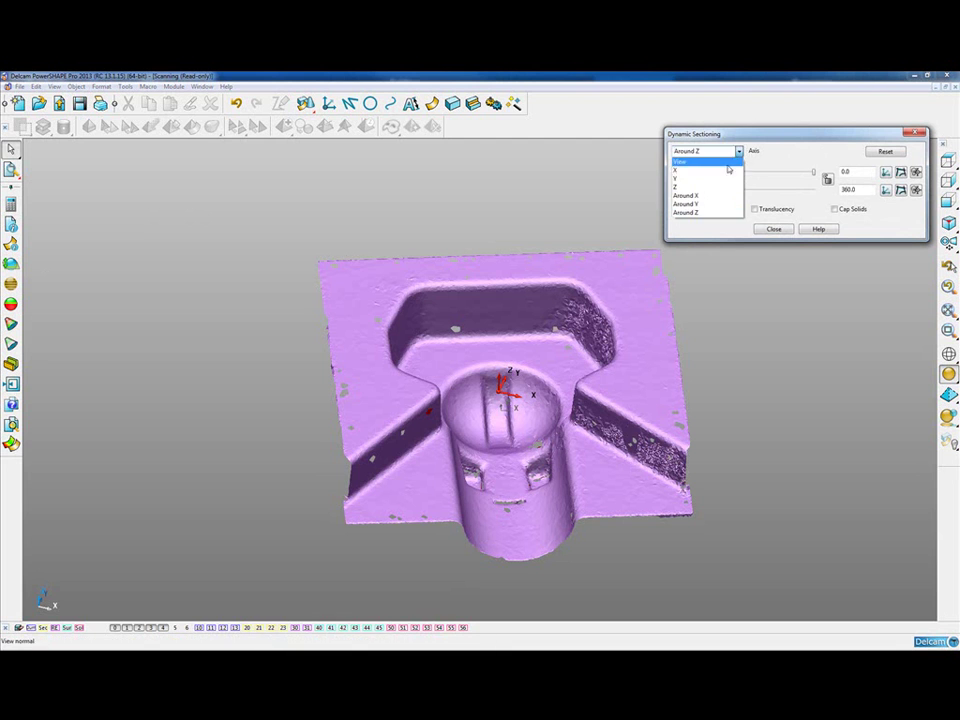
left_click(700, 182)
left_click_drag(812, 178, 760, 186)
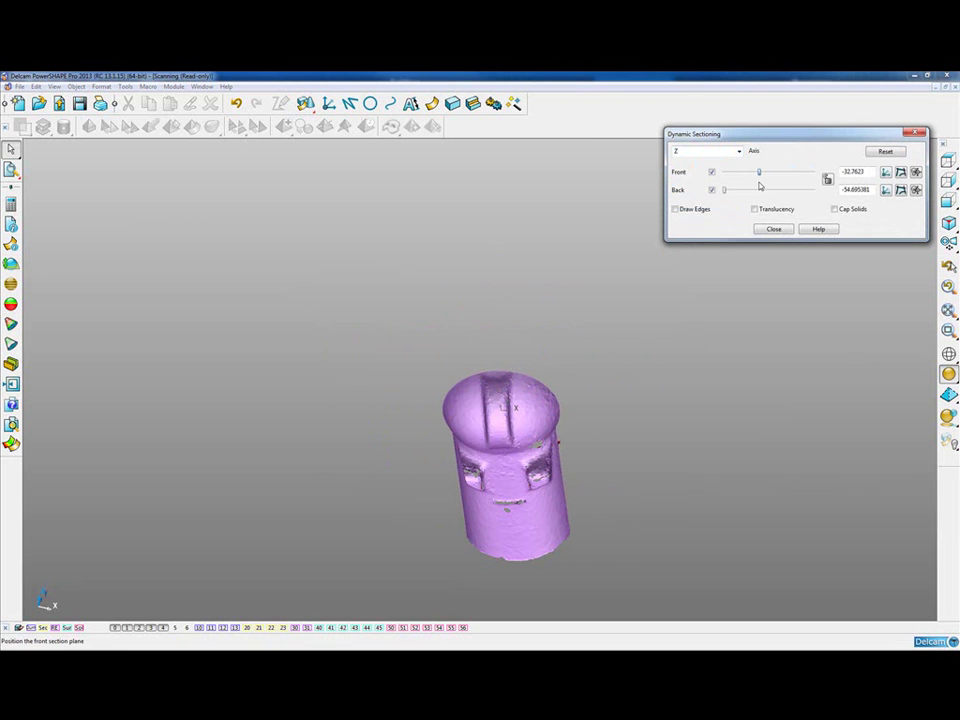
left_click(902, 177)
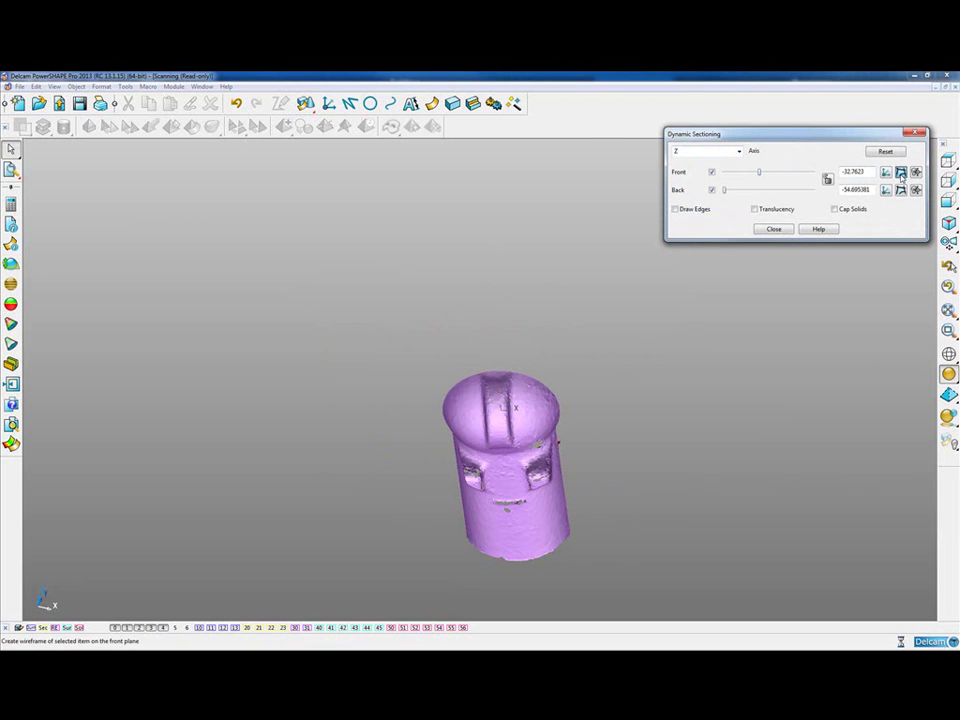
left_click(775, 230)
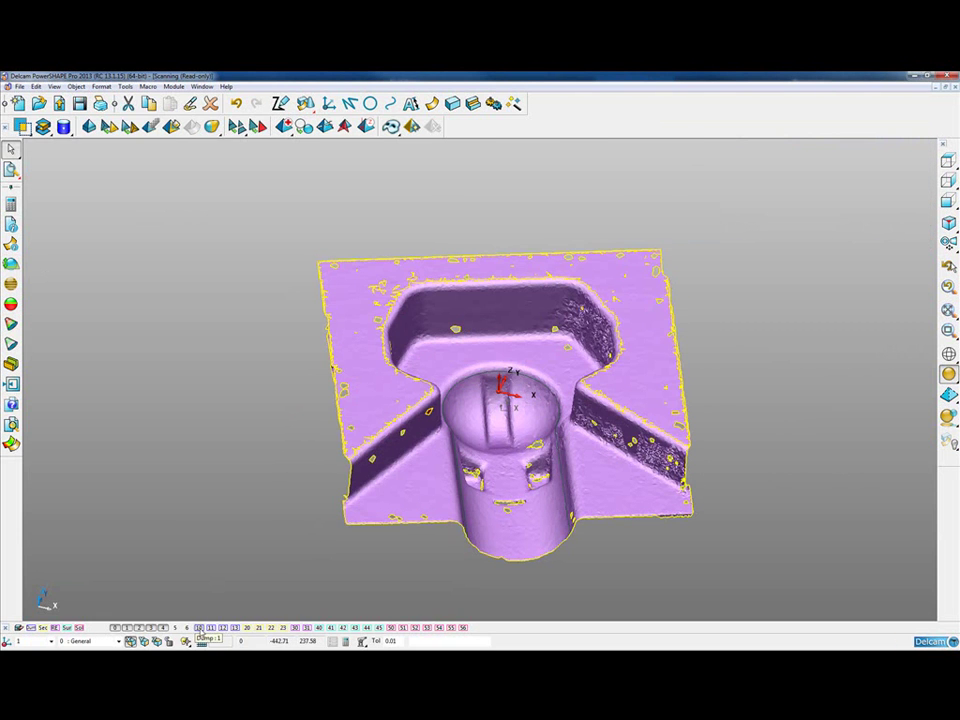
Move the mesh to the Dump level and, viewed along Z, trace the section's round end with a three-point arc of radius about 26
left_click(200, 628)
left_click(948, 160)
left_click(371, 104)
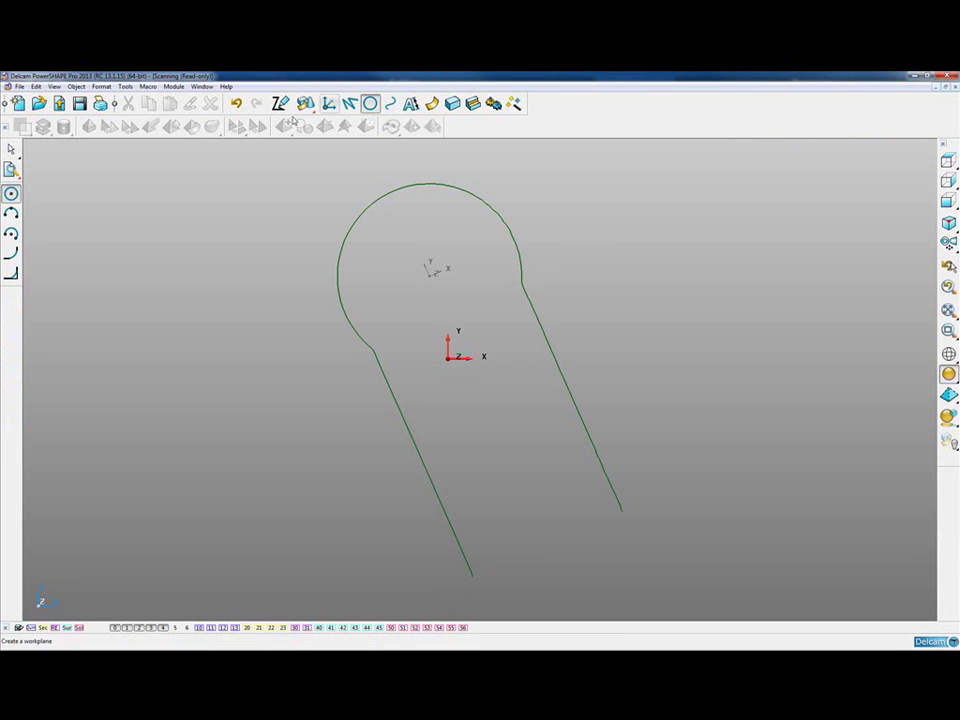
left_click(11, 213)
left_click(520, 268)
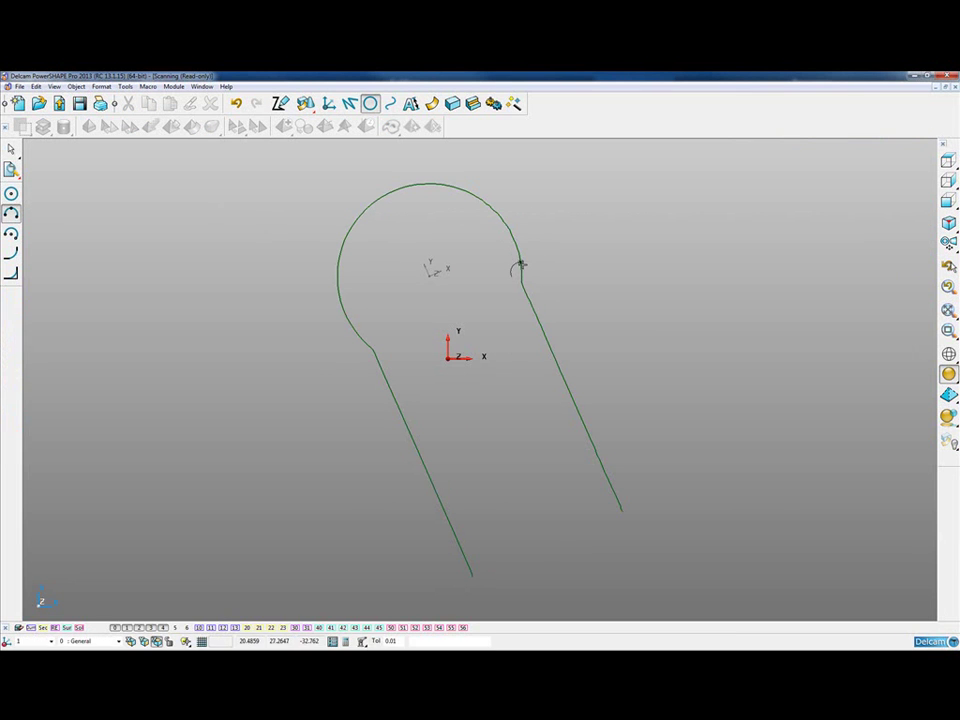
left_click(363, 338)
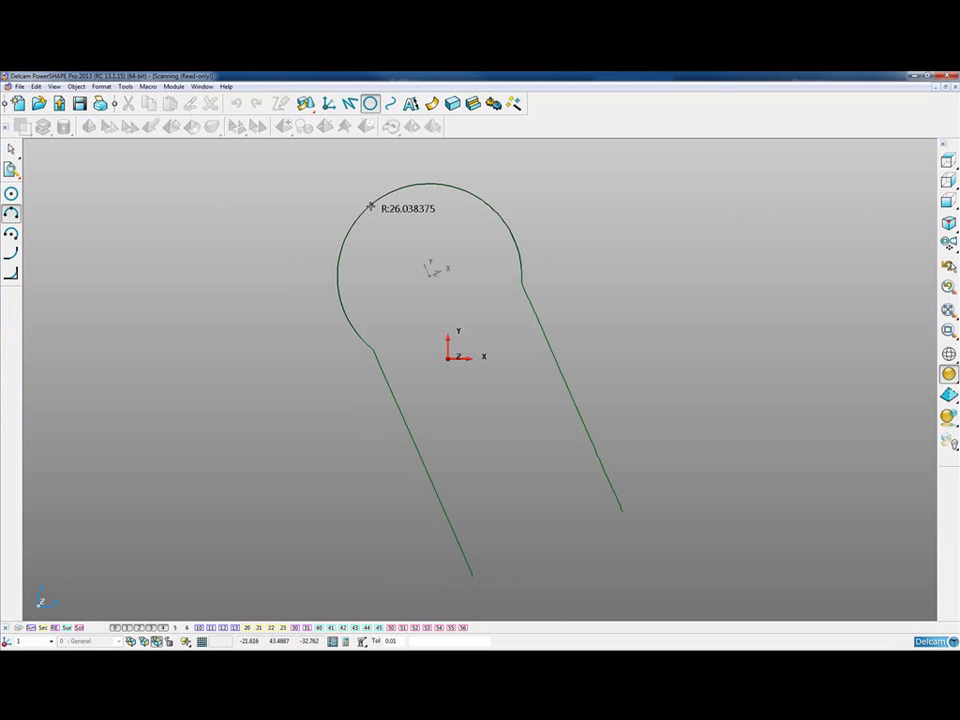
left_click(370, 207)
left_click(403, 267)
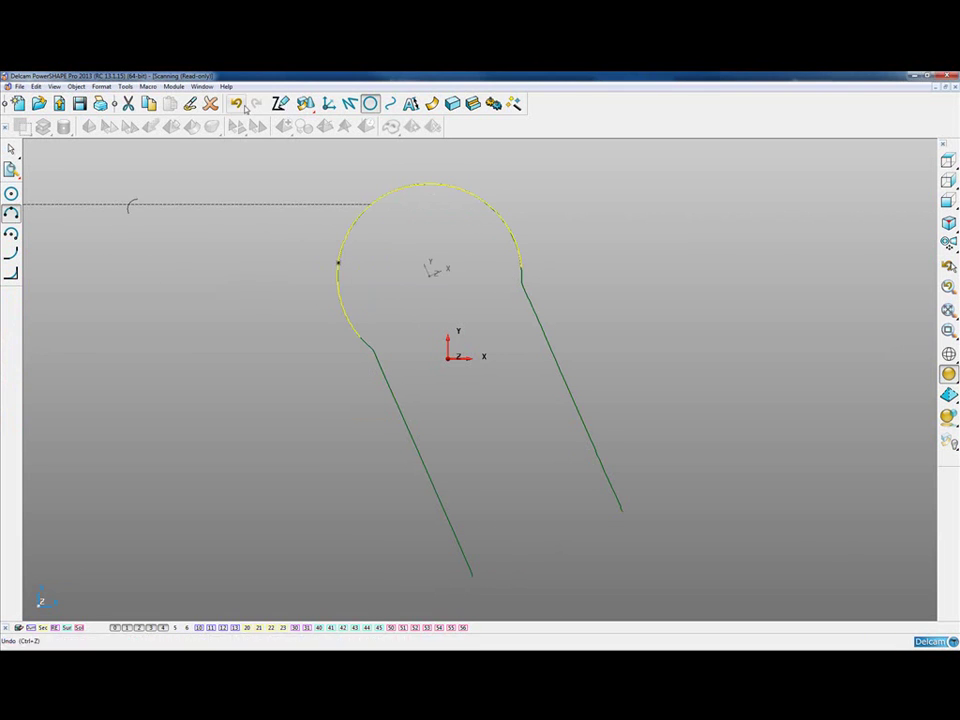
Draw a line along the section curve's straight side nearer the arc's lower end
left_click(351, 105)
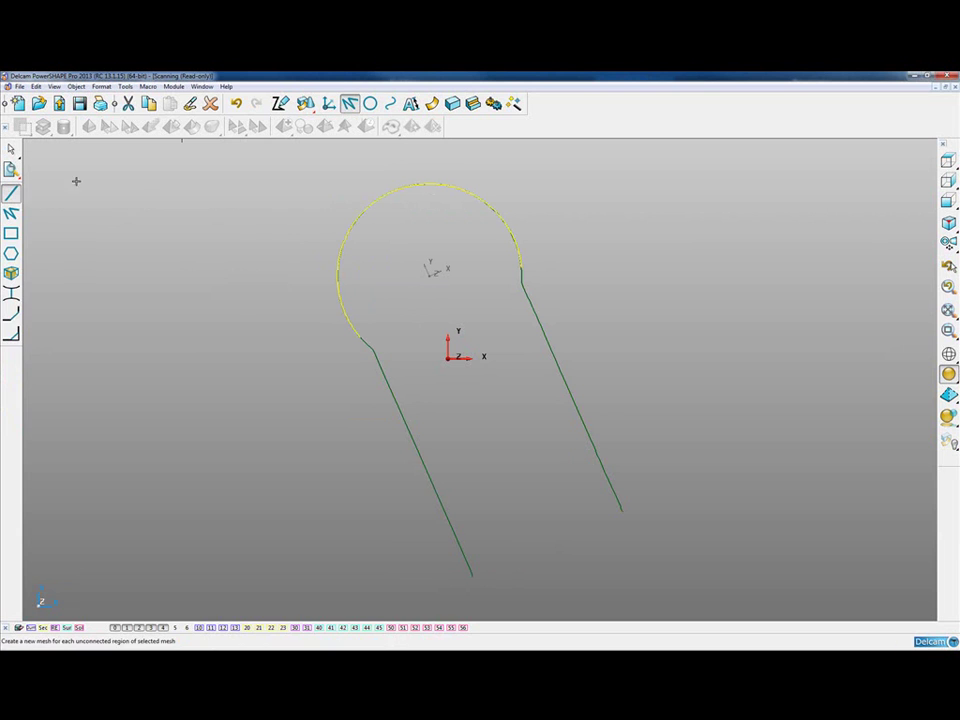
left_click(374, 346)
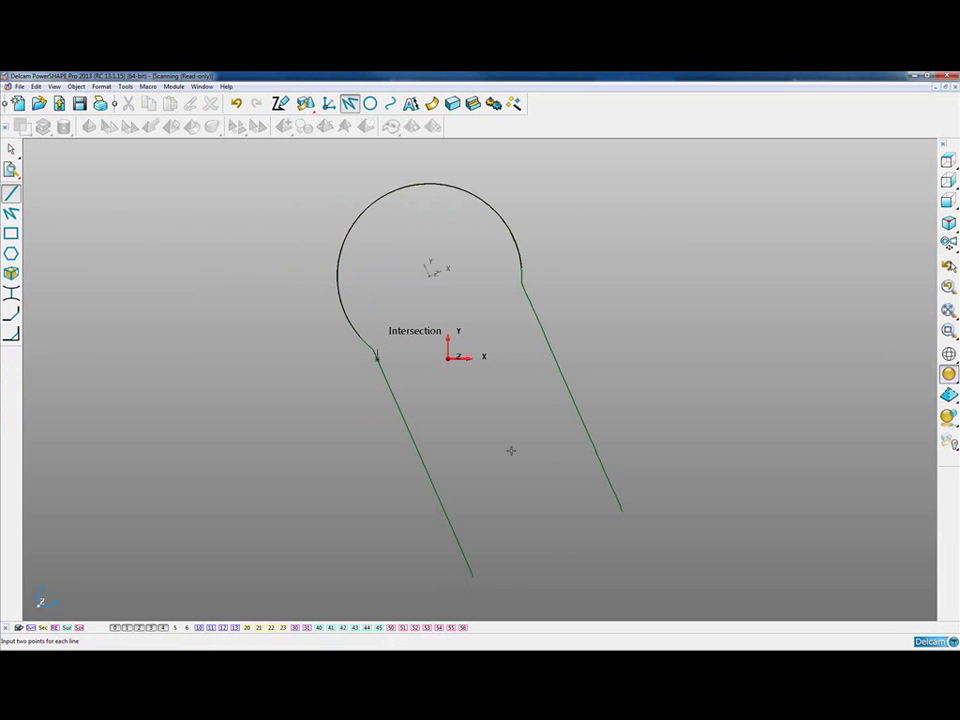
left_click(462, 556)
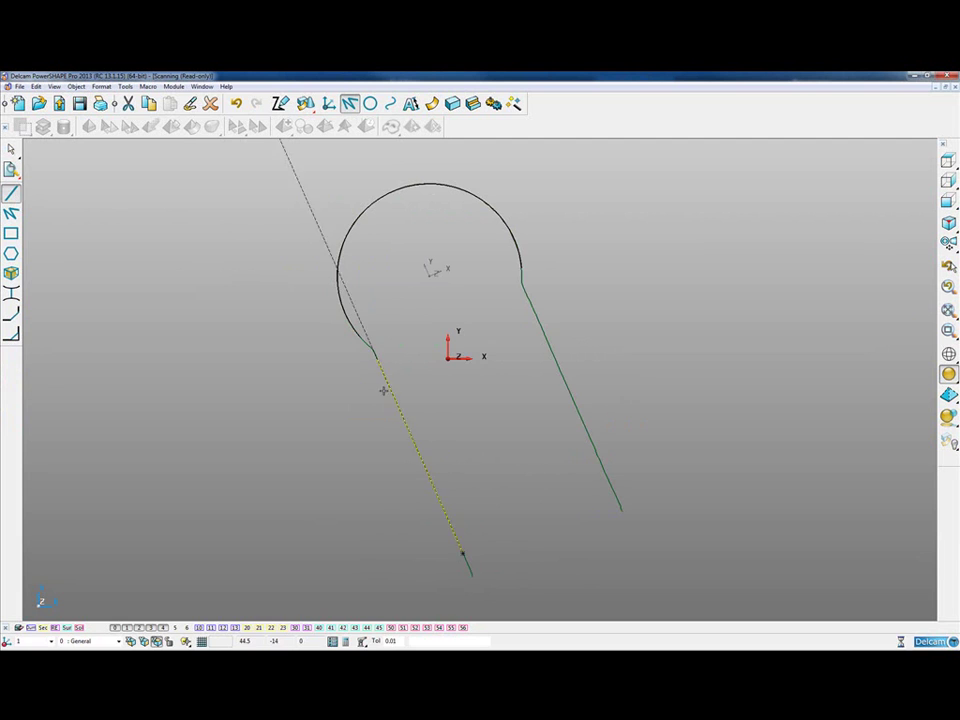
key("Escape")
Delete the section wireframe, keeping the traced arc and line
left_click(239, 448)
left_click(564, 379)
key("Delete")
Create a workplane at the traced arc's centre and open its settings for modification
left_click(328, 103)
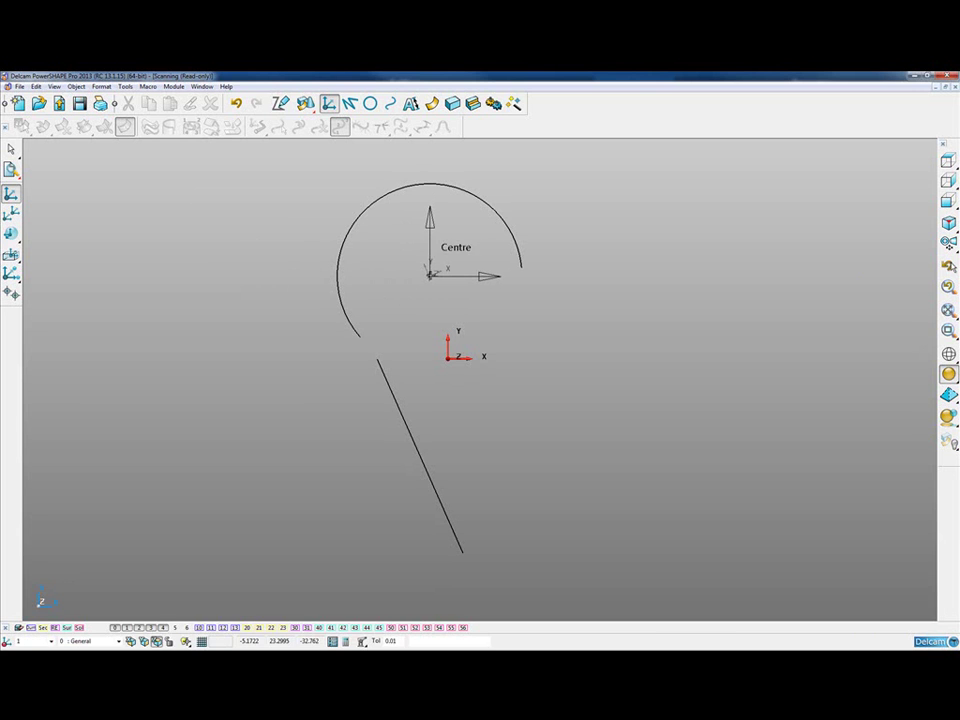
left_click(430, 273)
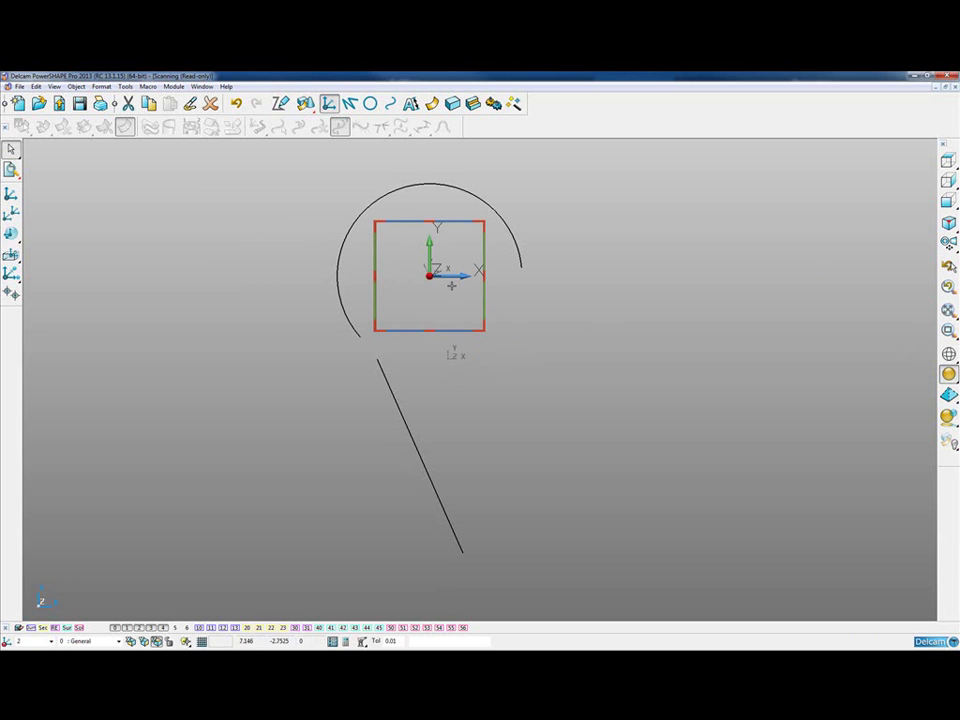
right_click(437, 277)
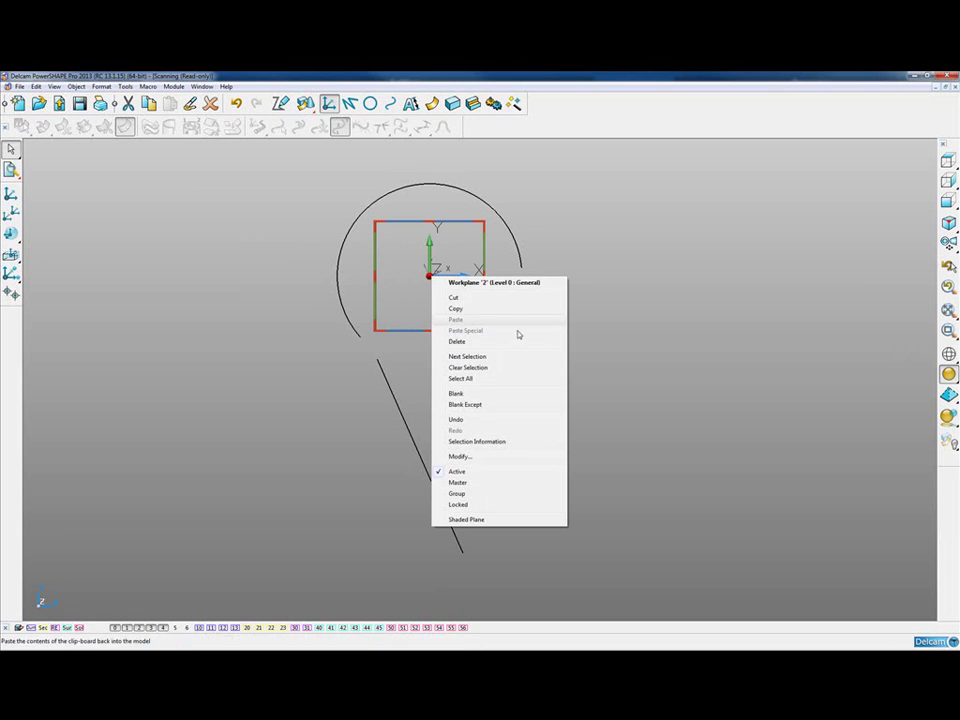
left_click(516, 454)
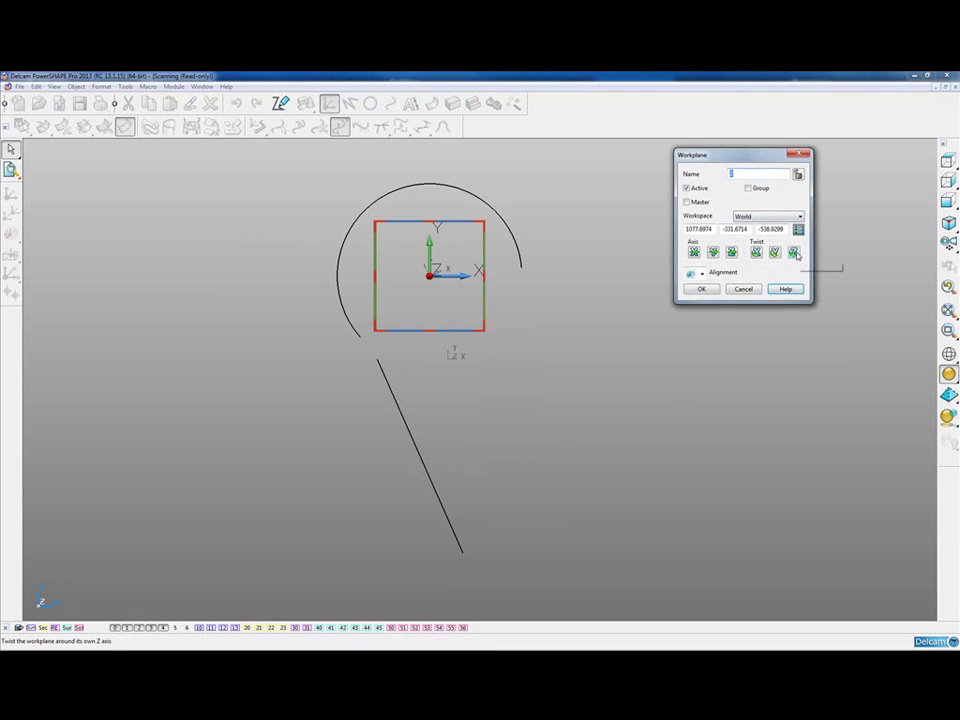
left_click(798, 229)
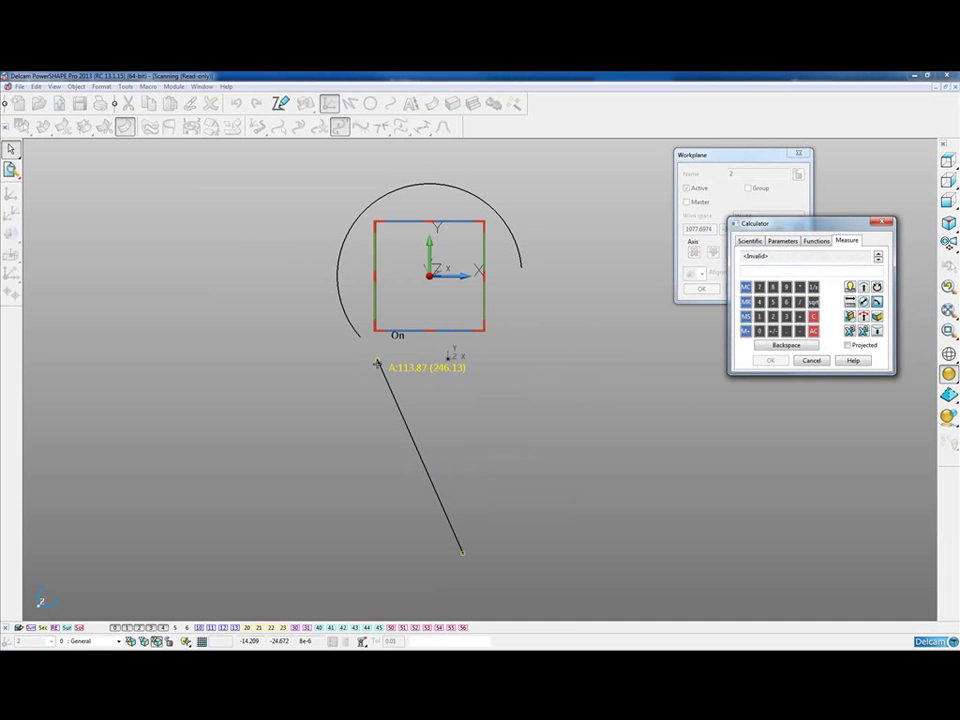
left_click(462, 540)
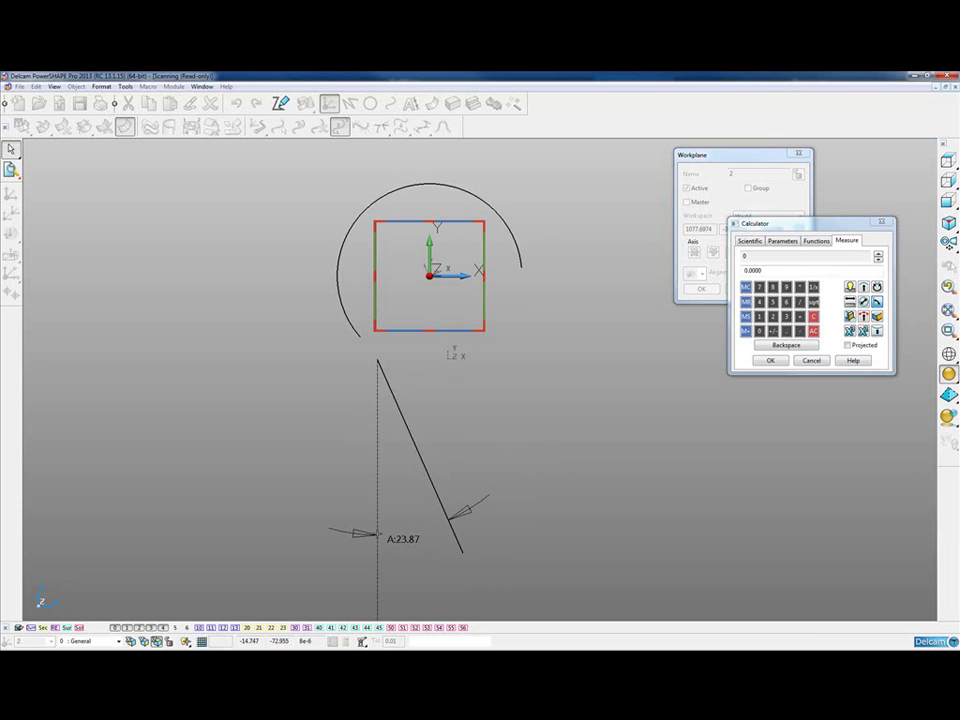
left_click(378, 534)
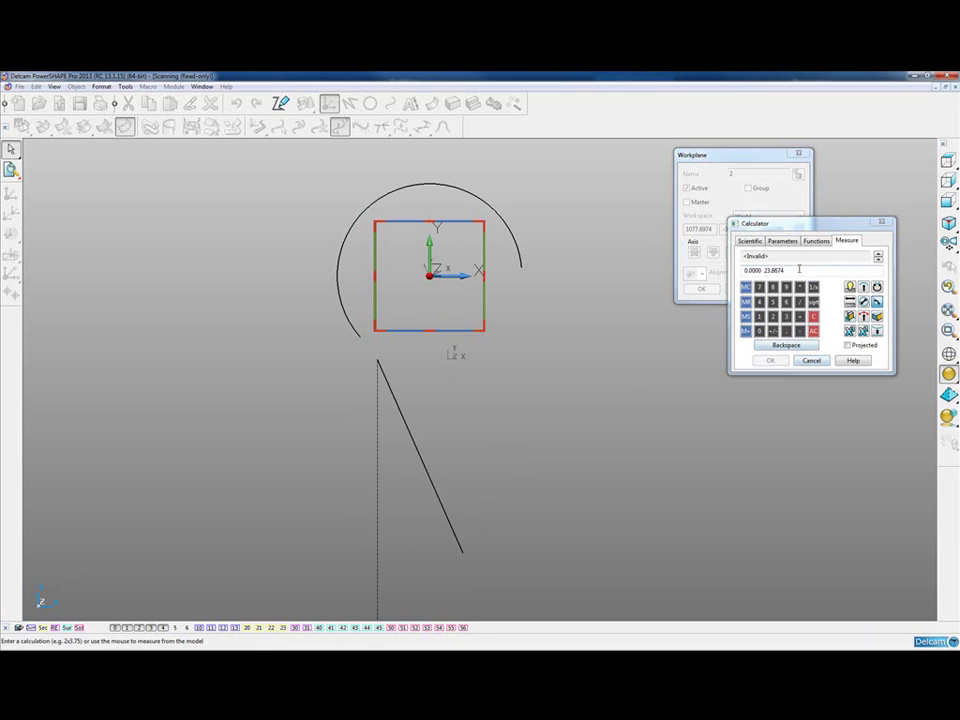
left_click(882, 223)
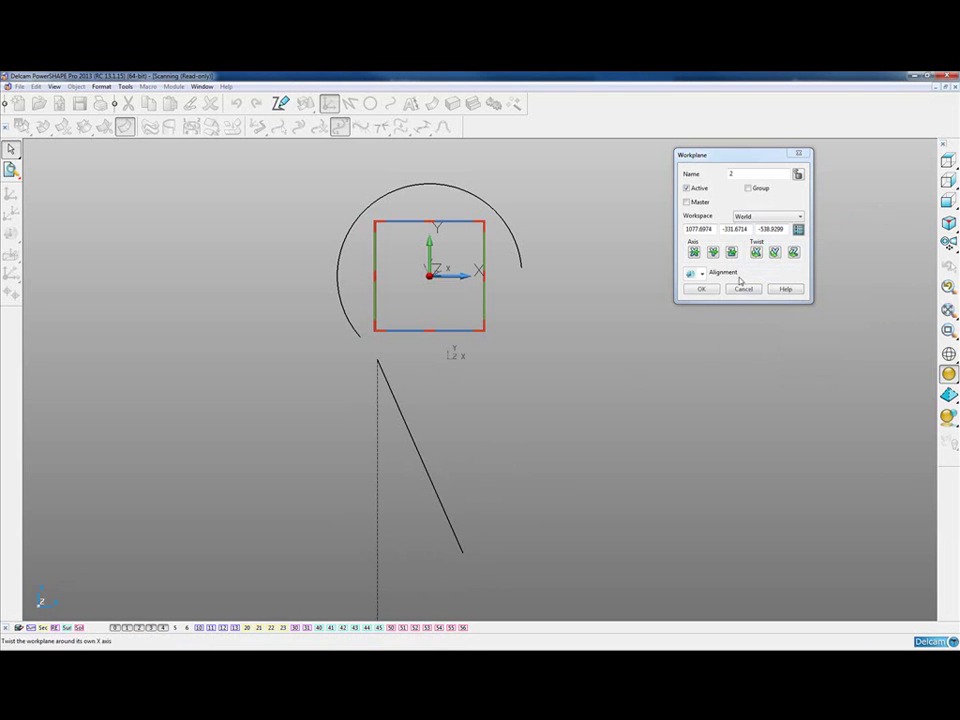
Twist the new workplane 23.8674 degrees about its Z axis, measuring the angle between the traced line and the vertical
left_click(794, 253)
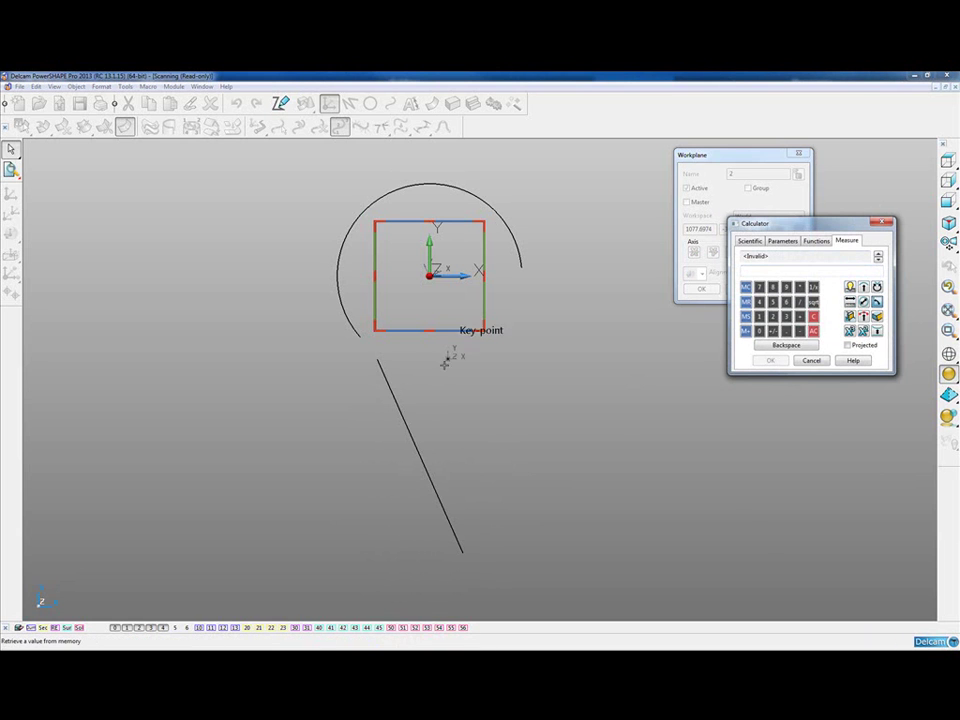
left_click(377, 358)
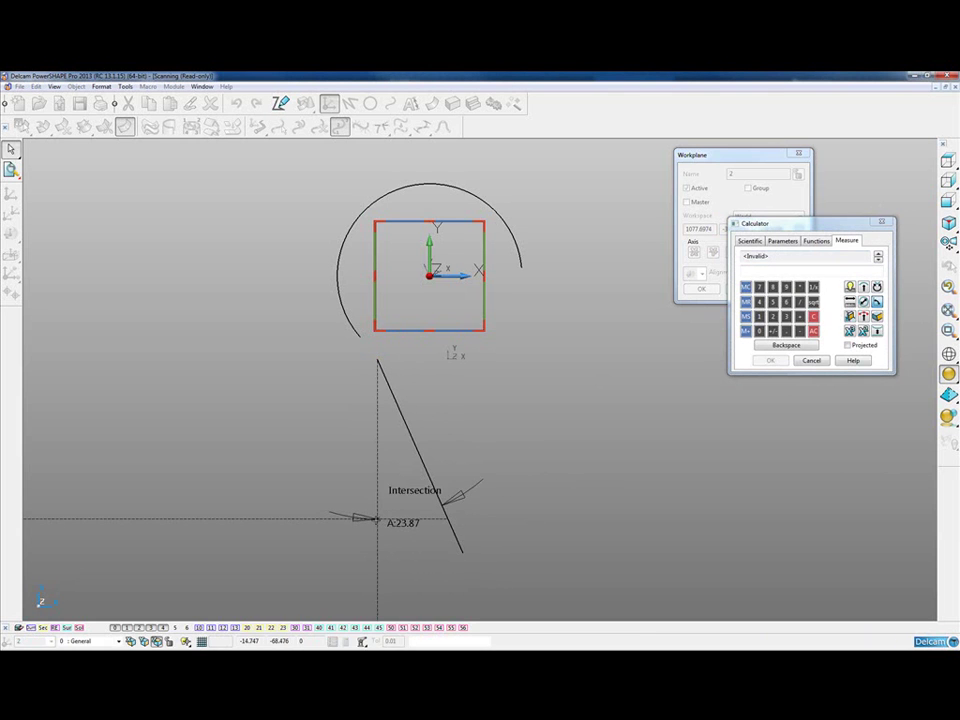
left_click(377, 520)
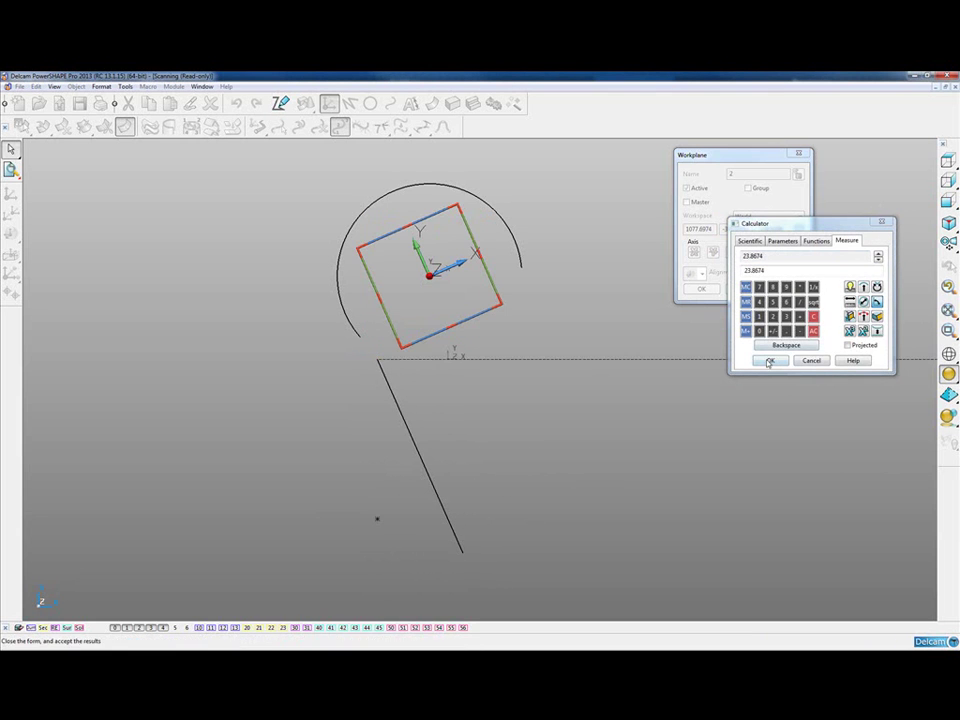
left_click(768, 360)
left_click(703, 288)
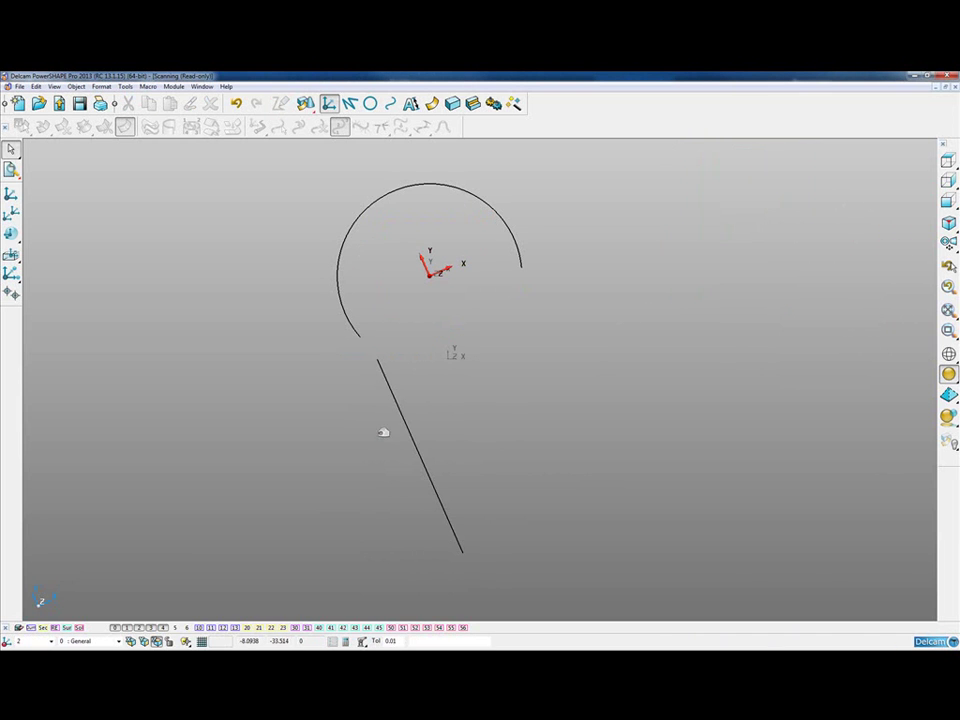
Display the mesh on level 6 and examine its alignment with the new workplane, viewed along Z
left_click(187, 629)
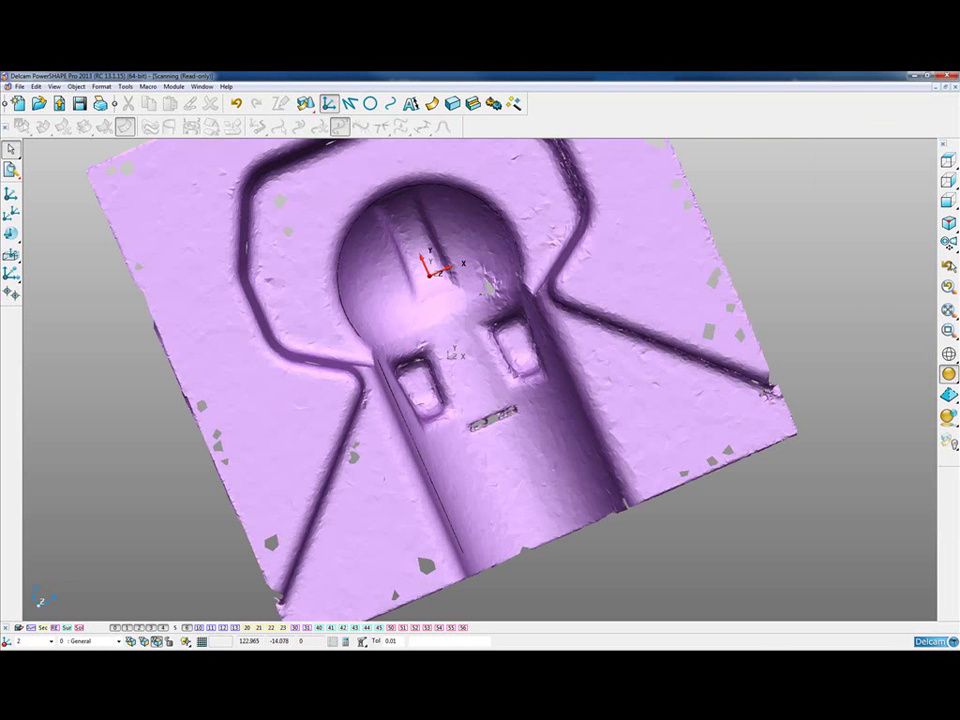
left_click(949, 162)
middle_click_drag(278, 210, 600, 515, "ctrl+shift")
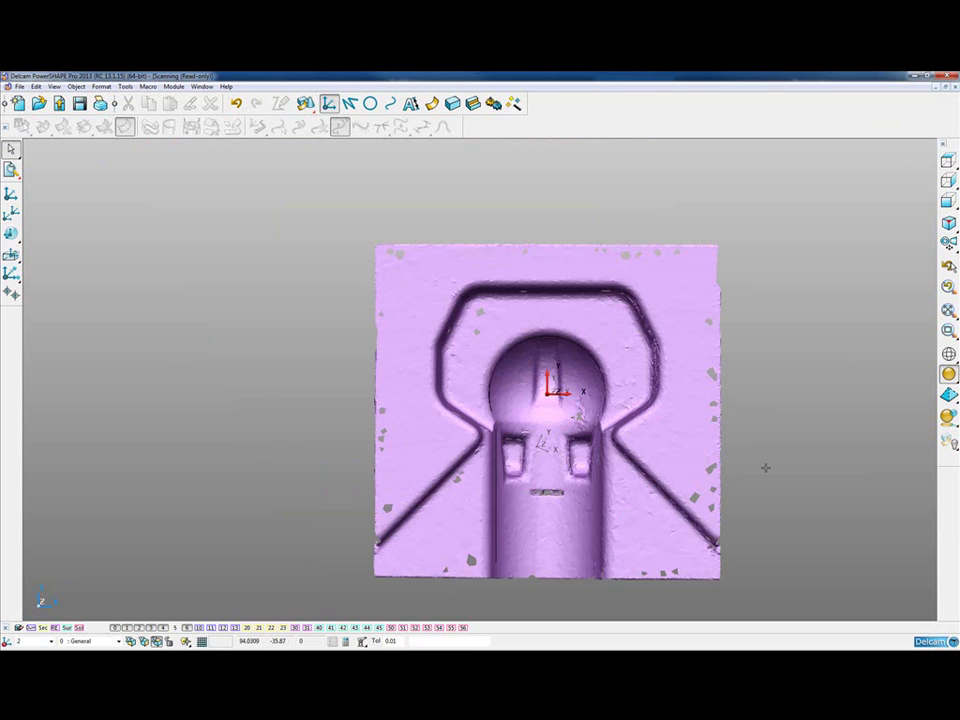
middle_click_drag(765, 467, 703, 422, "shift")
scroll(665, 465, "up", 3)
left_click(508, 371)
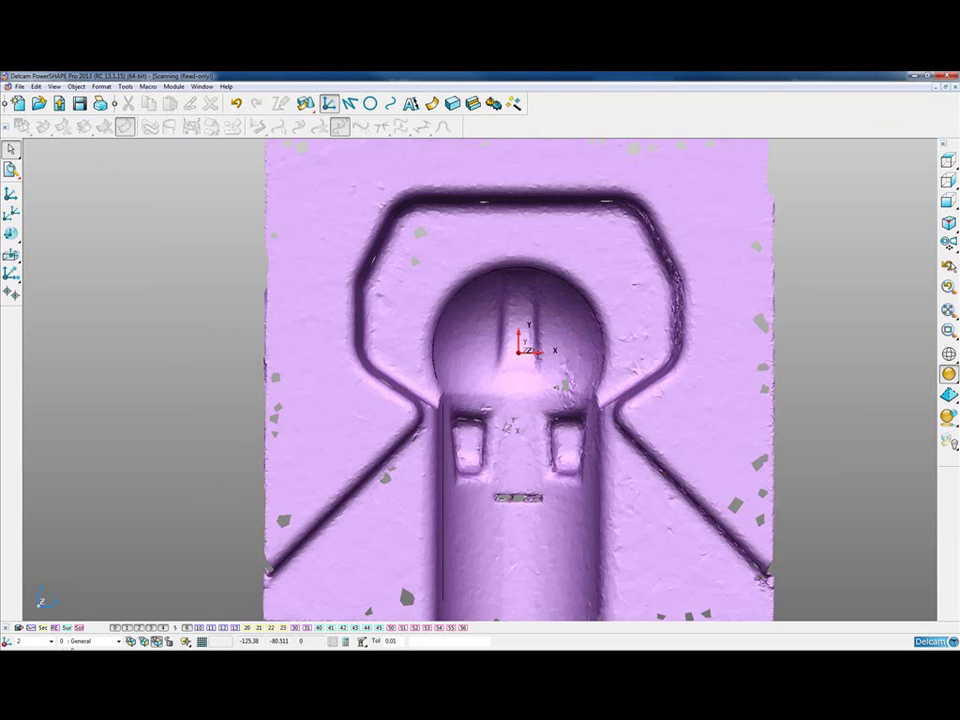
Activate the Aligned workplane and delete the traced arc and line
left_click(51, 643)
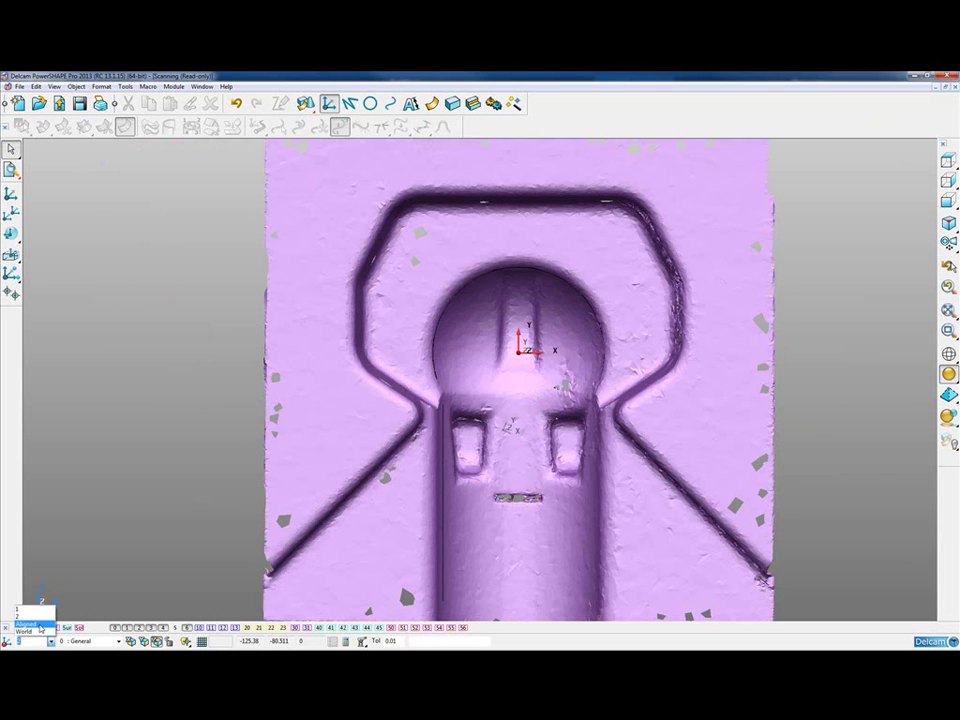
left_click(40, 624)
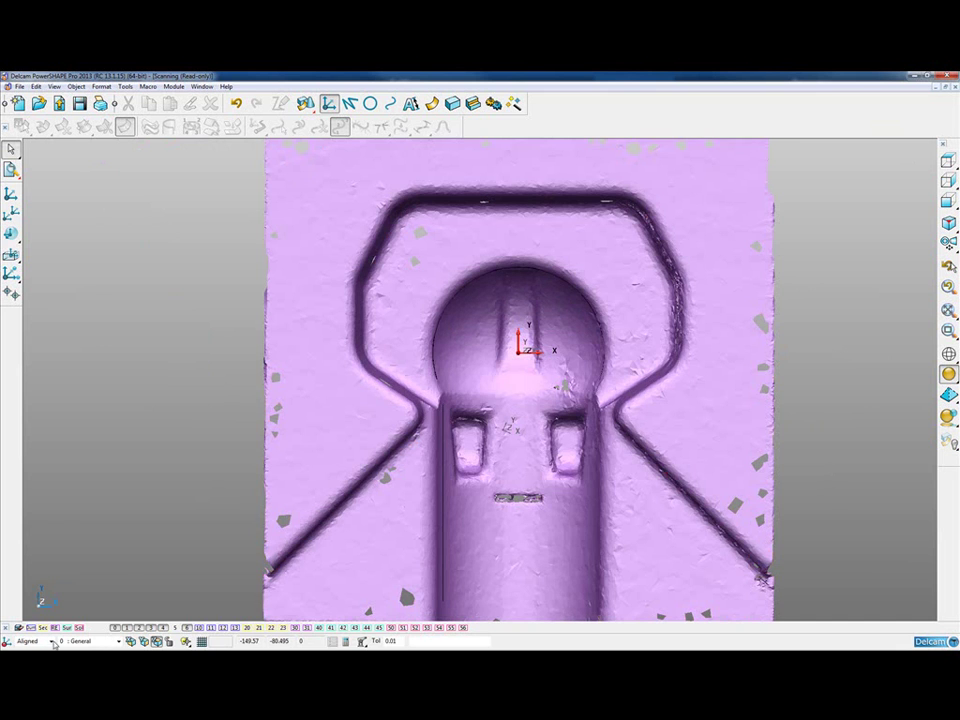
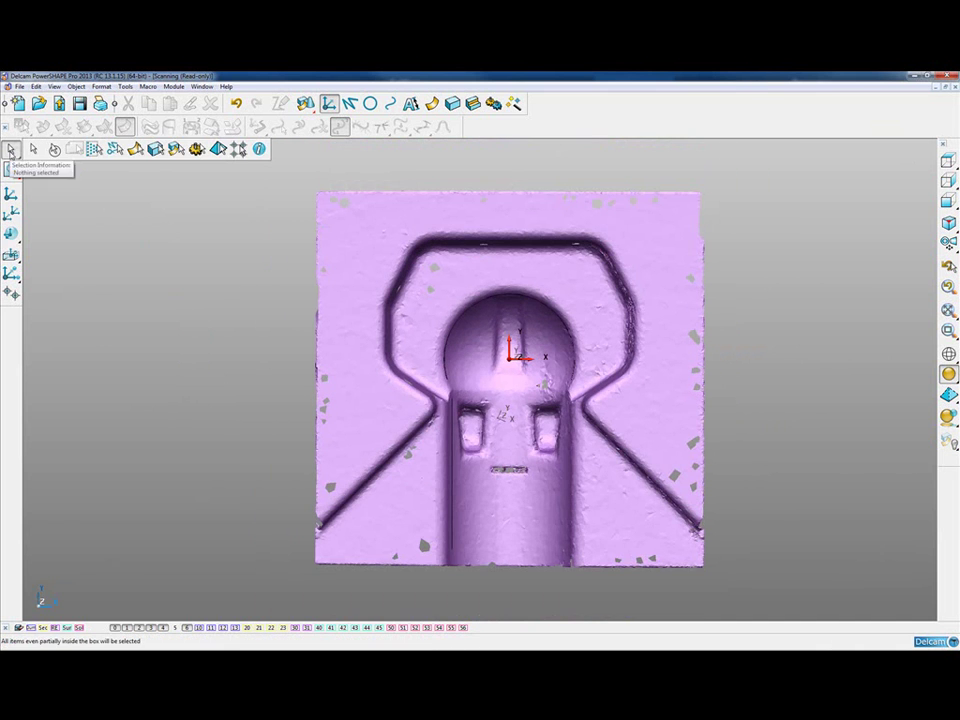
left_click(120, 151)
key("Delete")
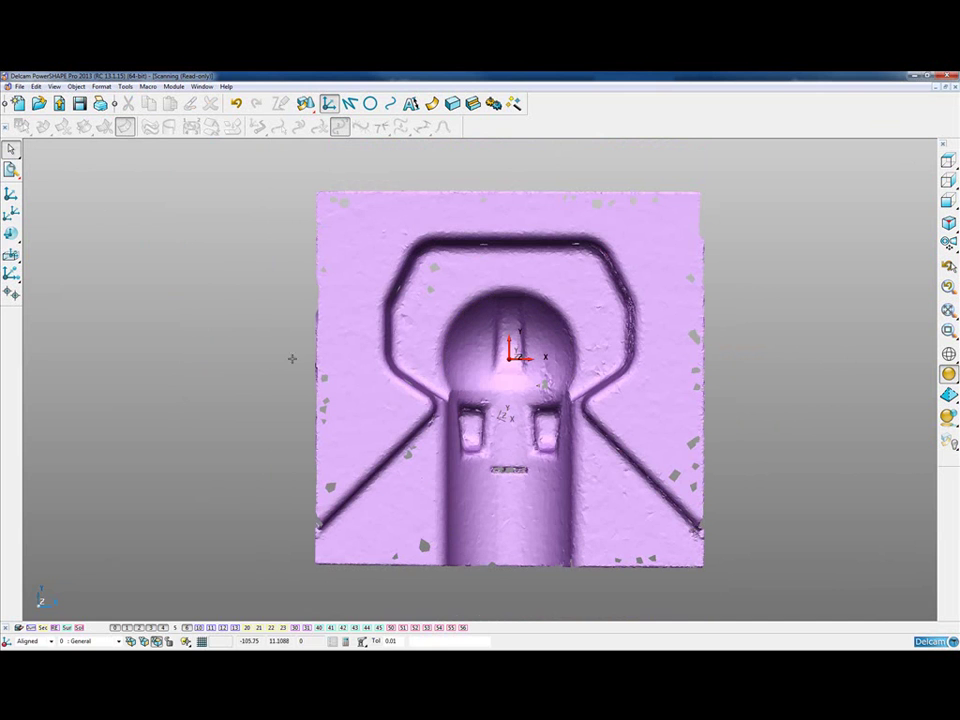
Display the level 40 surfaces over the mesh for inspection in a tilted view and hide them again
middle_click_drag(618, 438, 594, 414, "shift")
middle_click_drag(513, 482, 506, 245)
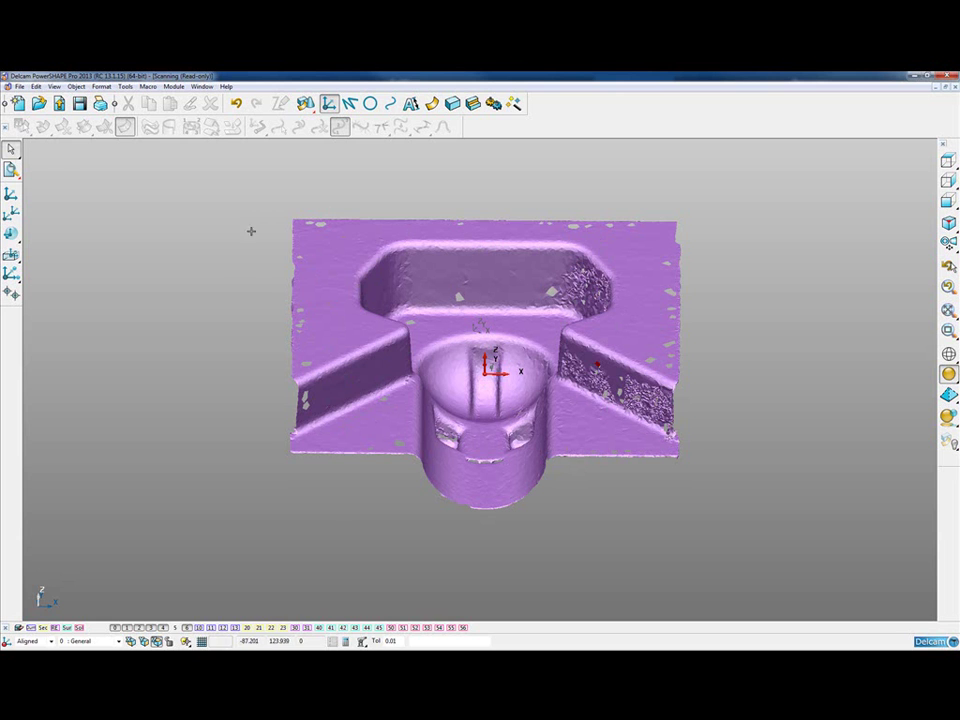
left_click(320, 630)
middle_click_drag(440, 521, 418, 517)
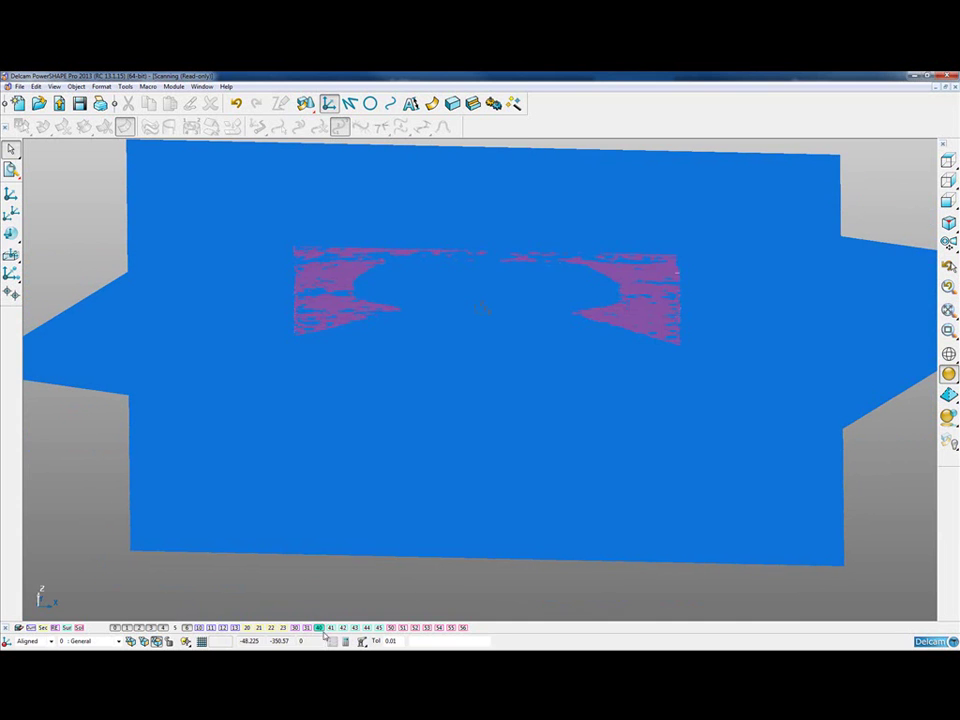
left_click(321, 629)
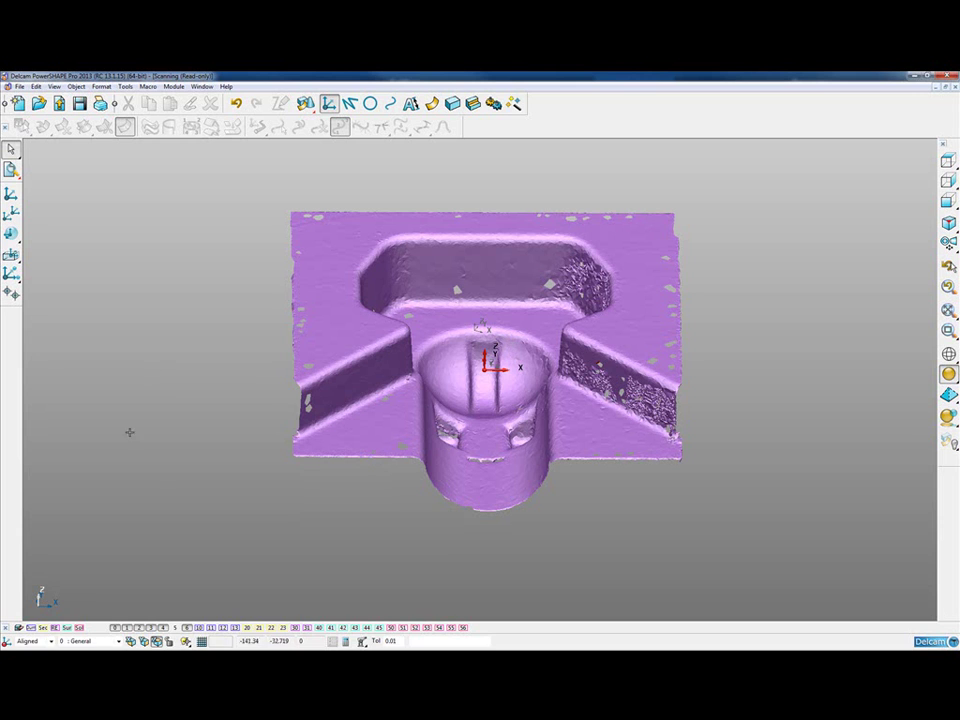
left_click(11, 171)
left_click(11, 200)
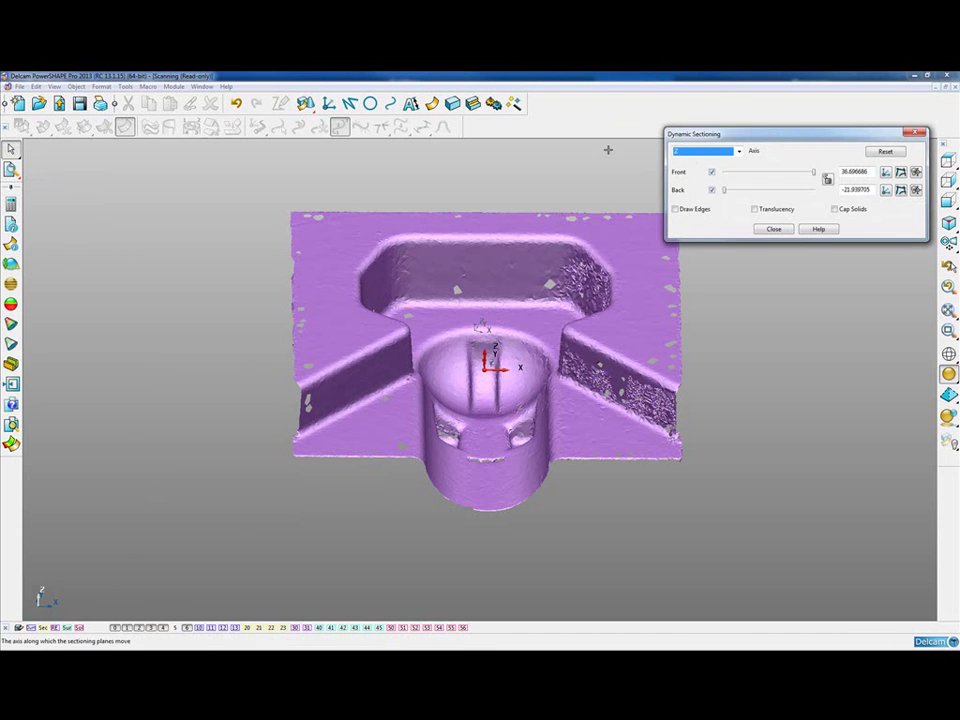
left_click(773, 229)
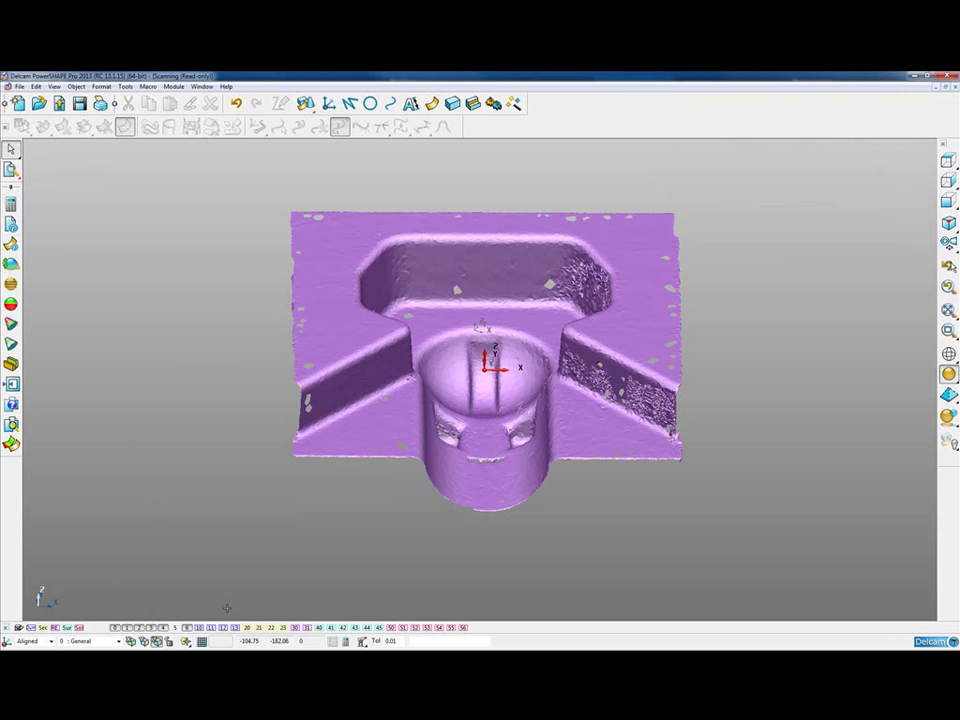
Display the section curves on level 21 and hide the mesh on level 6
left_click(258, 628)
middle_click_drag(459, 335, 450, 414)
left_click(187, 630)
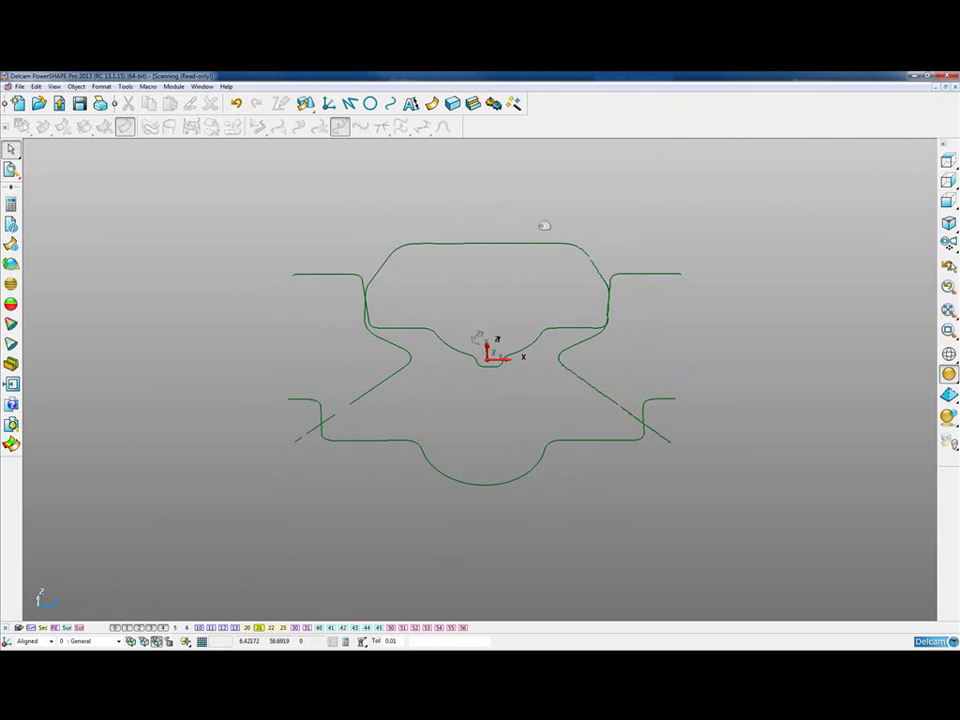
Viewed along Z, draw lines along the pocket section's upper horizontal edge and its adjoining slanted edge on the negative X side
left_click(949, 160)
middle_click_drag(360, 223, 561, 398, "ctrl+shift")
left_click(350, 104)
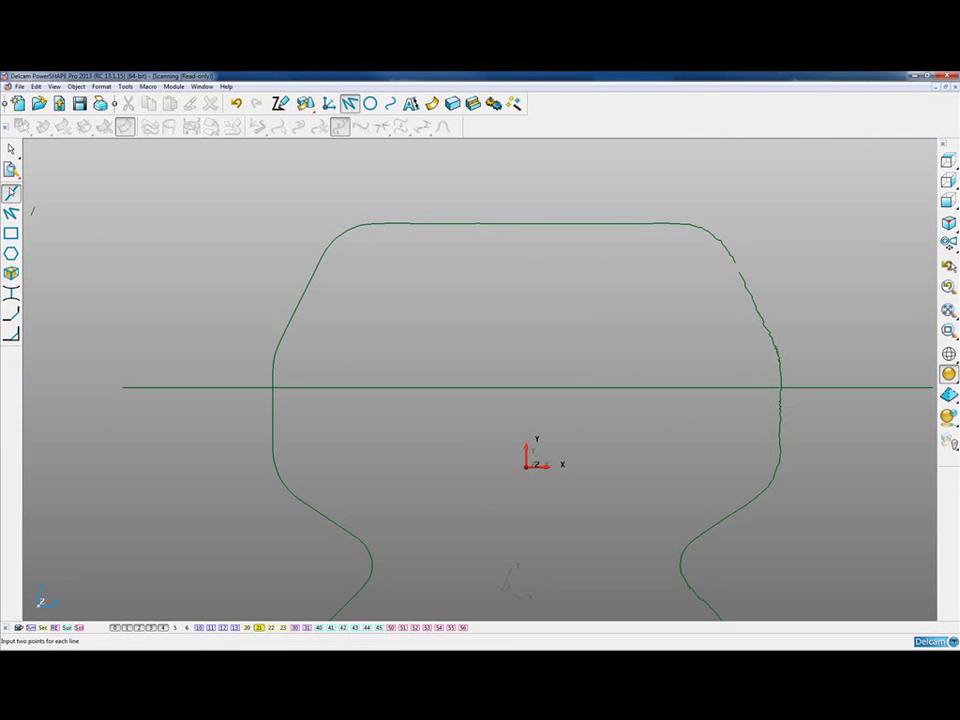
left_click(649, 221)
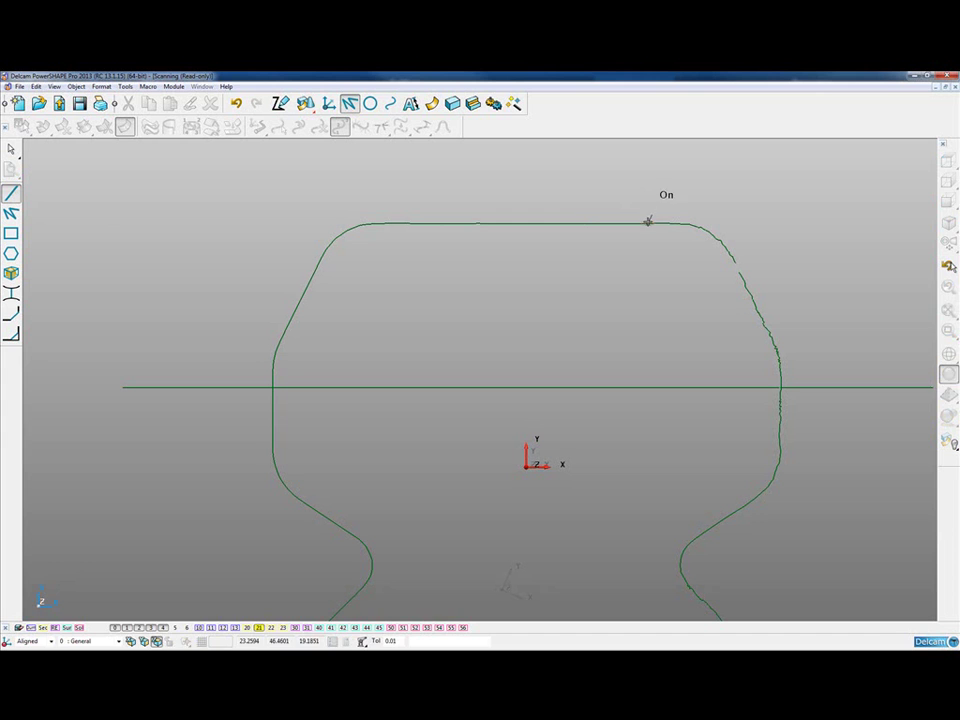
left_click(384, 222)
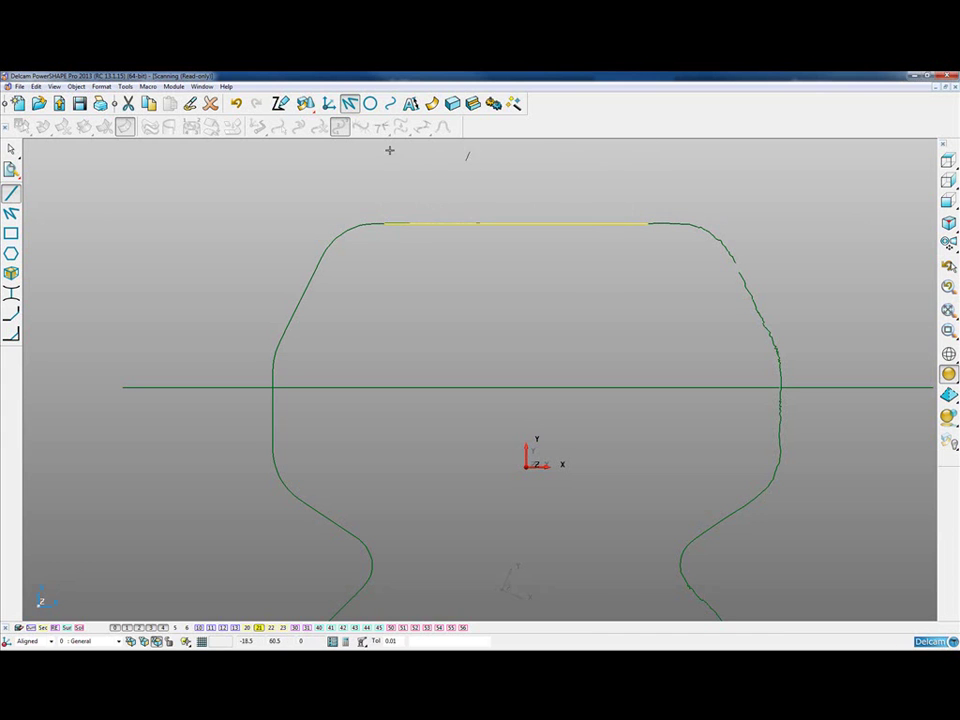
left_click(321, 257)
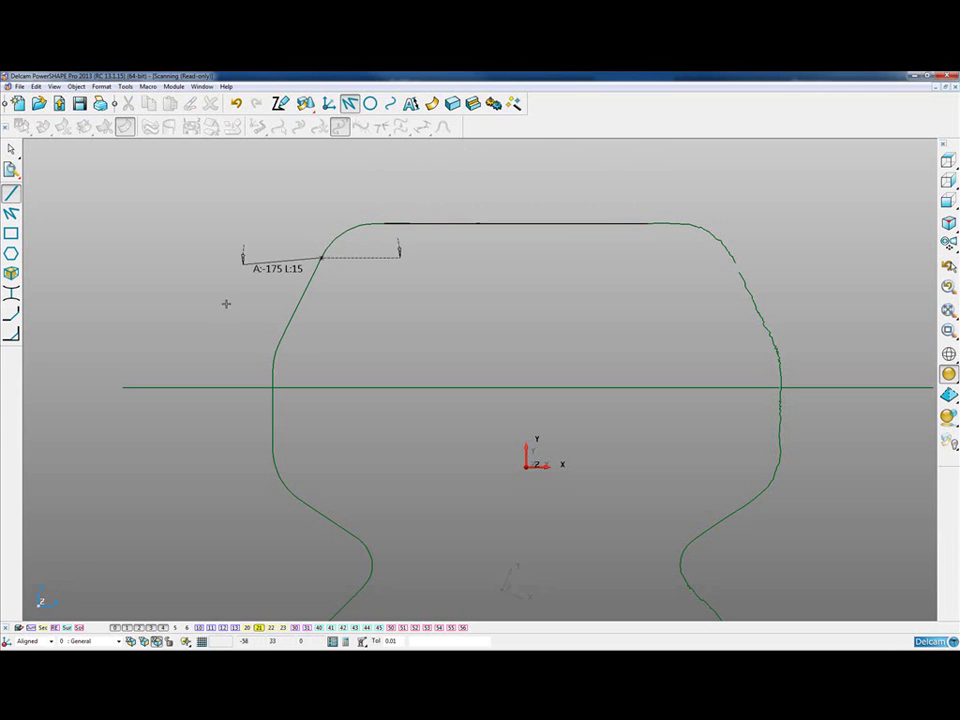
left_click(280, 341)
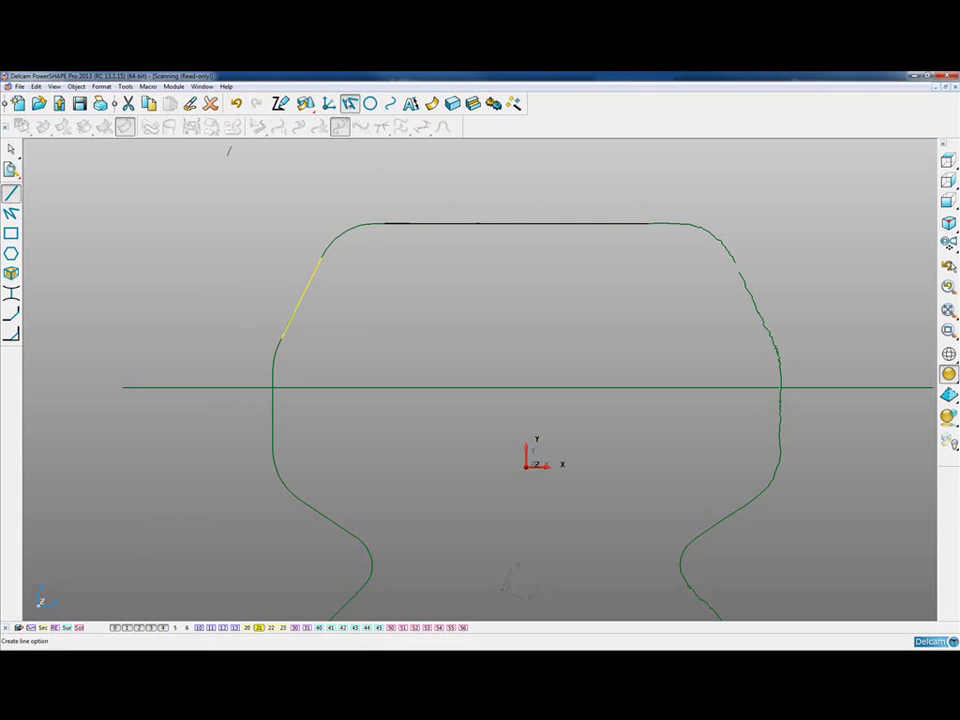
Join the horizontal and slanted lines with a tangent arc of radius 13.5
left_click(371, 104)
left_click(12, 213)
middle_click_drag(281, 167, 471, 351, "ctrl+shift")
left_click(548, 287)
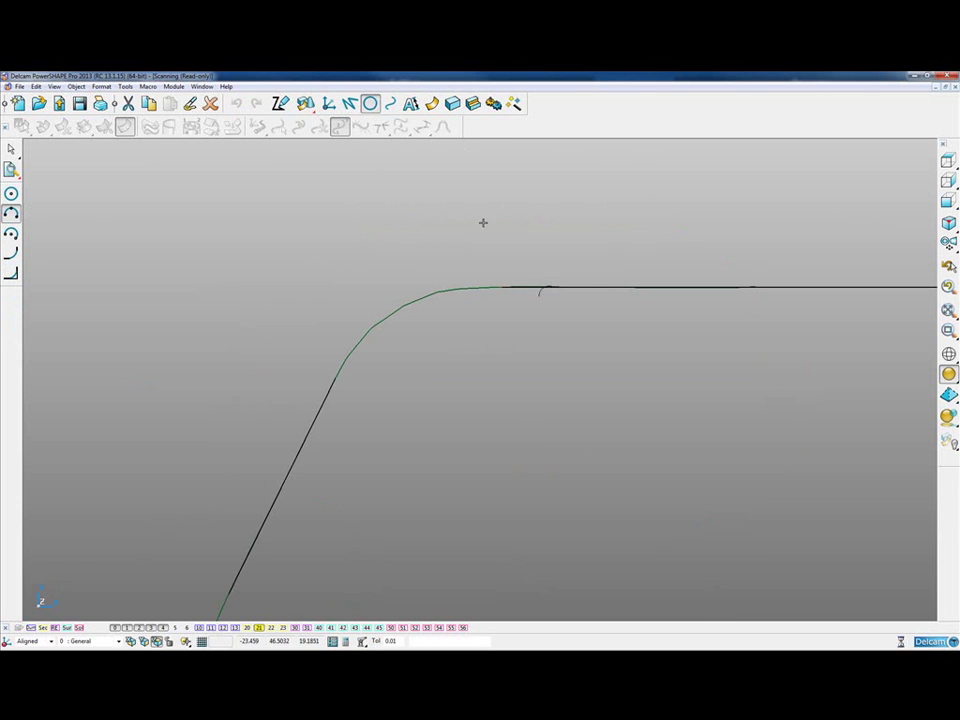
left_click(317, 414)
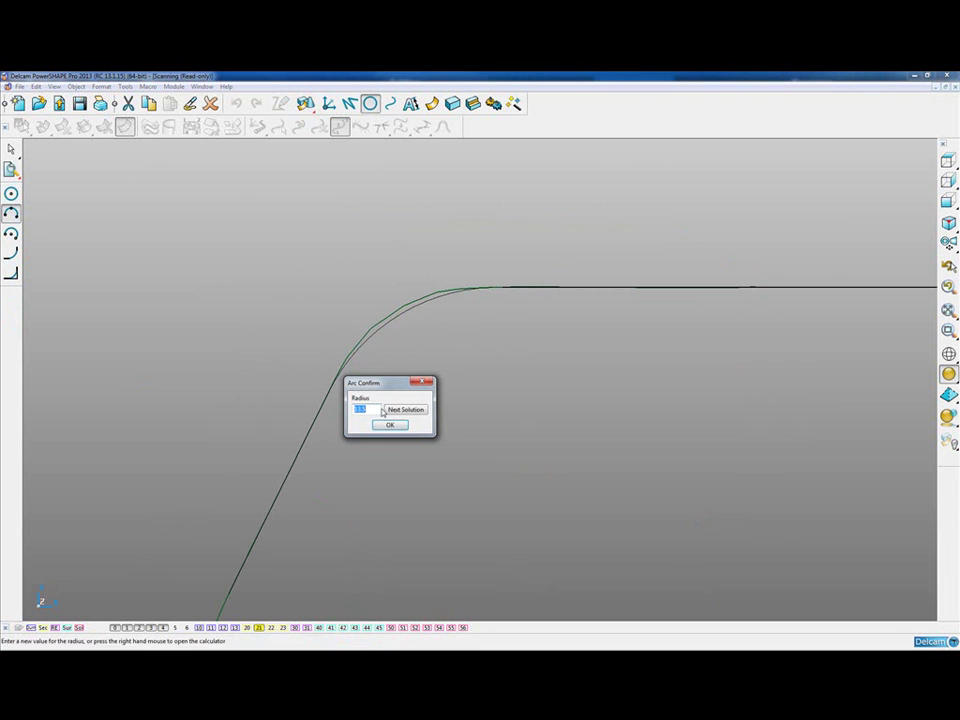
left_click(390, 424)
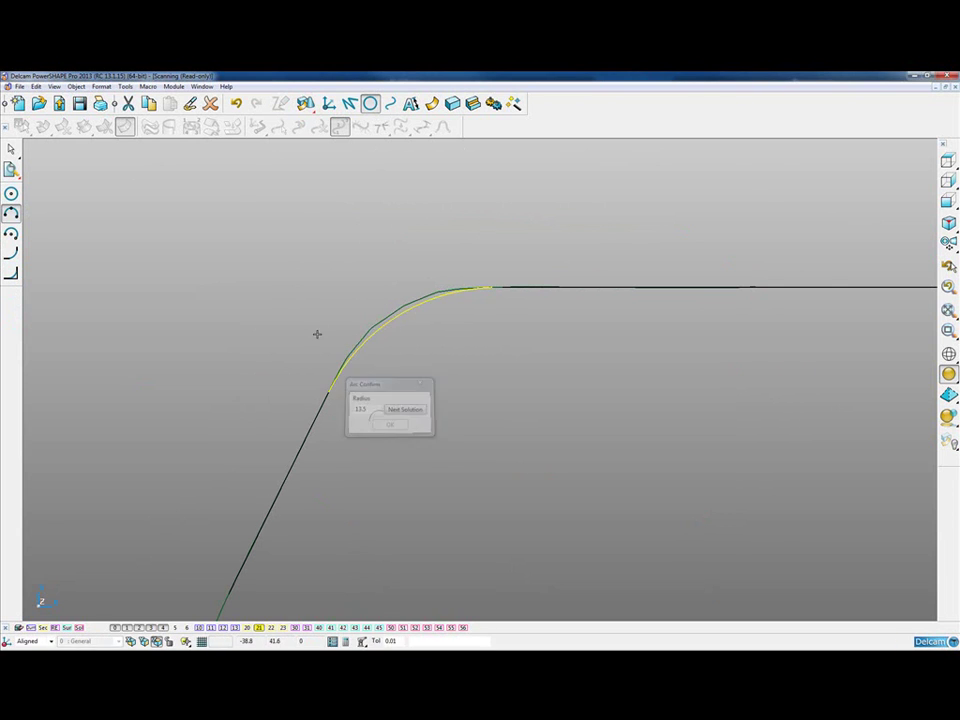
middle_click_drag(287, 290, 287, 291, "ctrl")
key("Escape")
Hide the section curves on level 21 and delete the traced lines and arc
middle_click_drag(326, 255, 328, 293, "ctrl")
middle_click_drag(397, 302, 340, 244, "shift")
left_click(259, 628)
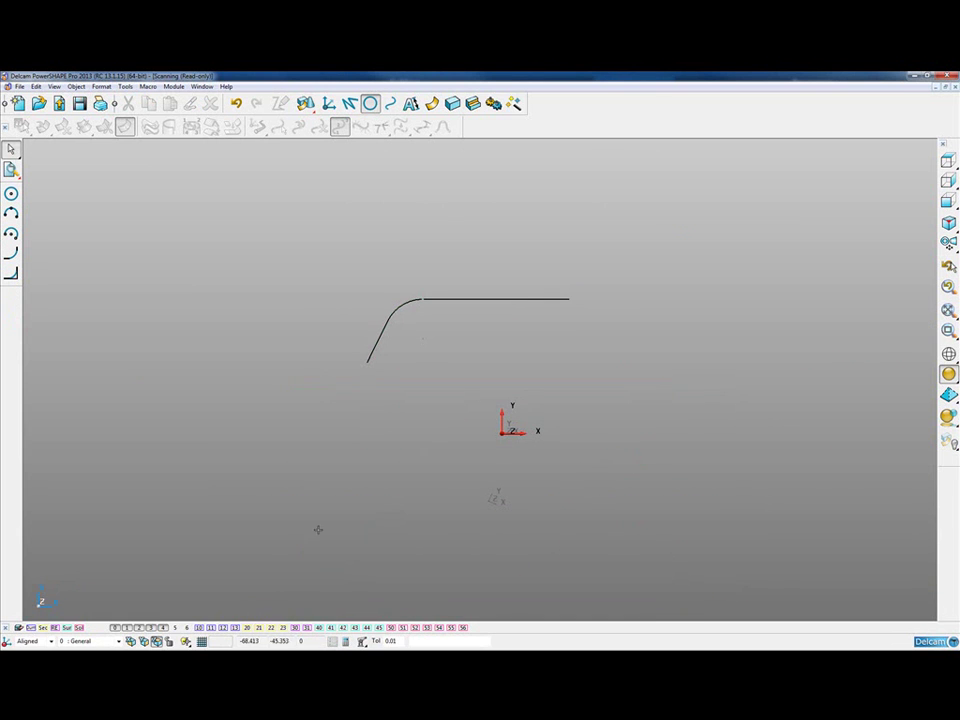
key("ctrl+a")
key("Delete")
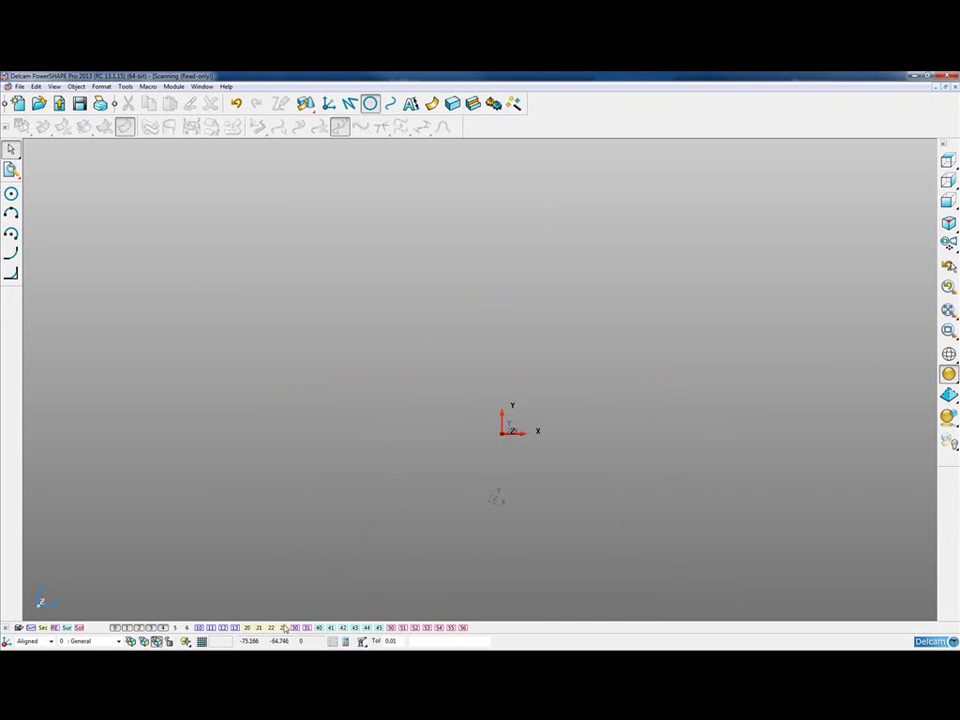
Display the reverse-engineered curves on level 30 and hide the section curves on level 21
left_click(294, 627)
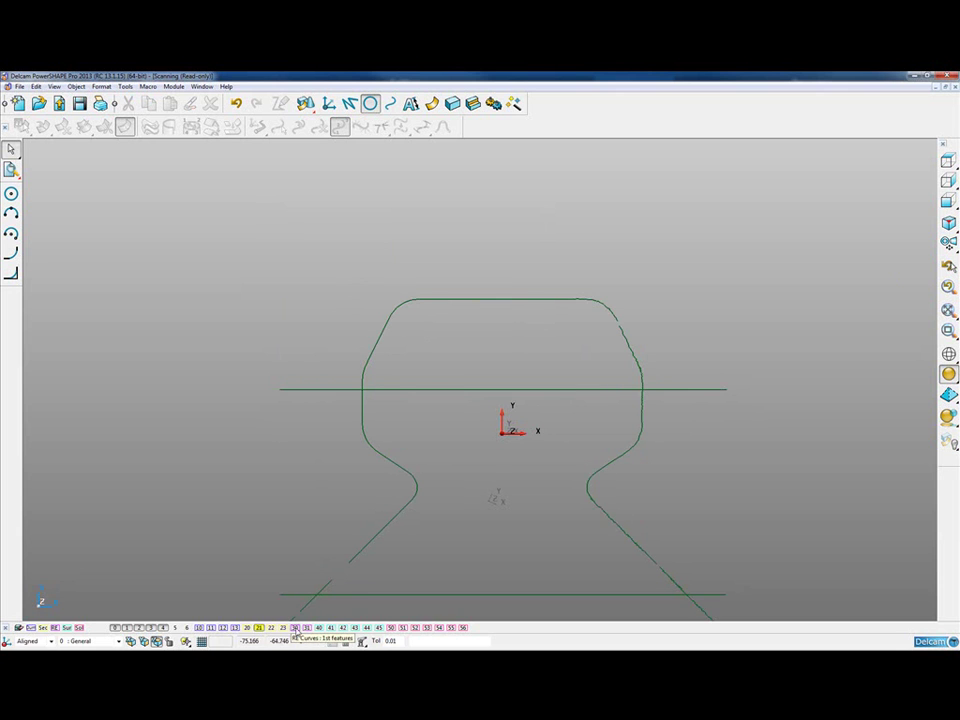
left_click(260, 629)
left_click(318, 630)
middle_click_drag(441, 466, 455, 443)
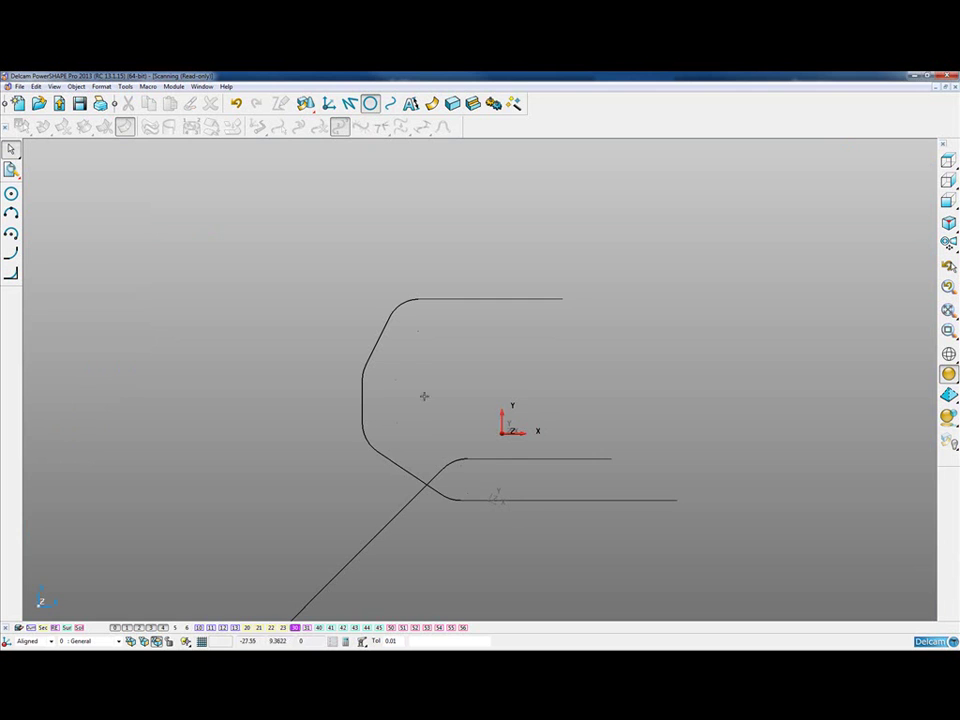
Examine the traced lines and arcs on level 30 against the section curves on level 21
left_click(482, 299)
left_click(402, 305)
left_click(378, 349)
left_click(364, 395)
left_click(422, 392)
left_click(258, 628)
left_click(258, 628)
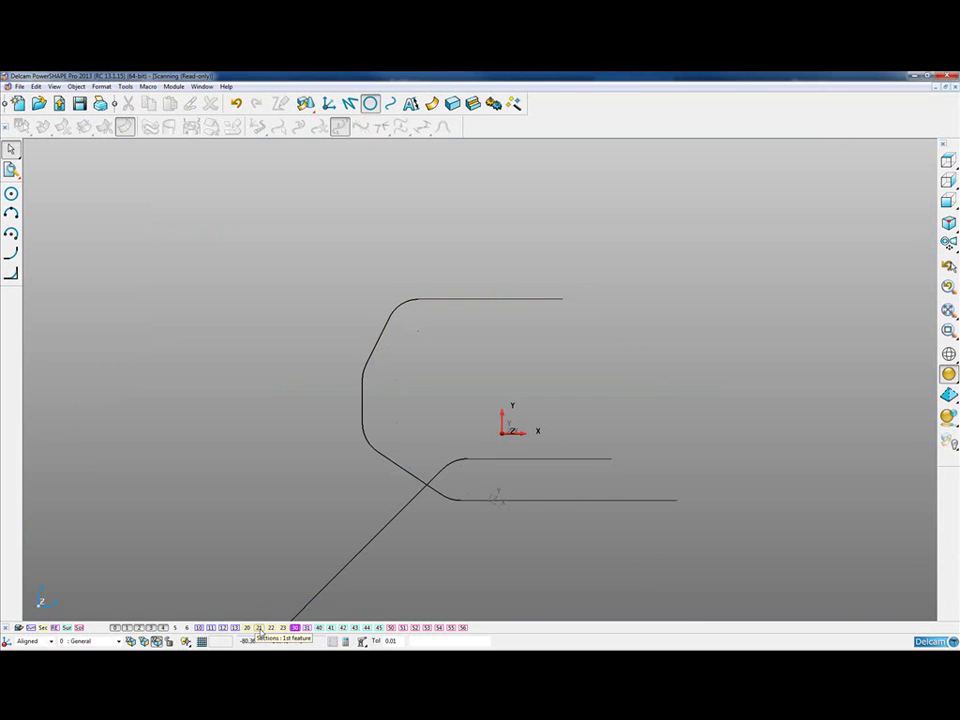
left_click(258, 628)
left_click(258, 628)
left_click(258, 628)
left_click(258, 628)
Trim the horizontal lines of both traced outlines at the workplane's YZ plane, keeping the negative X side
middle_click_drag(519, 375, 513, 297, "shift")
left_click(498, 350)
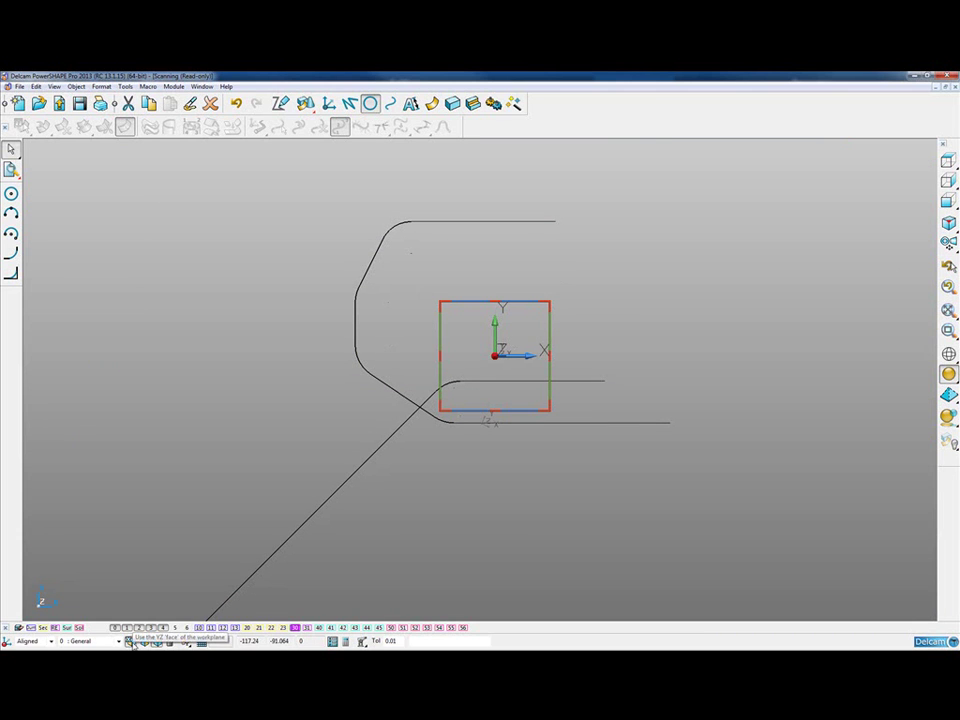
left_click(11, 170)
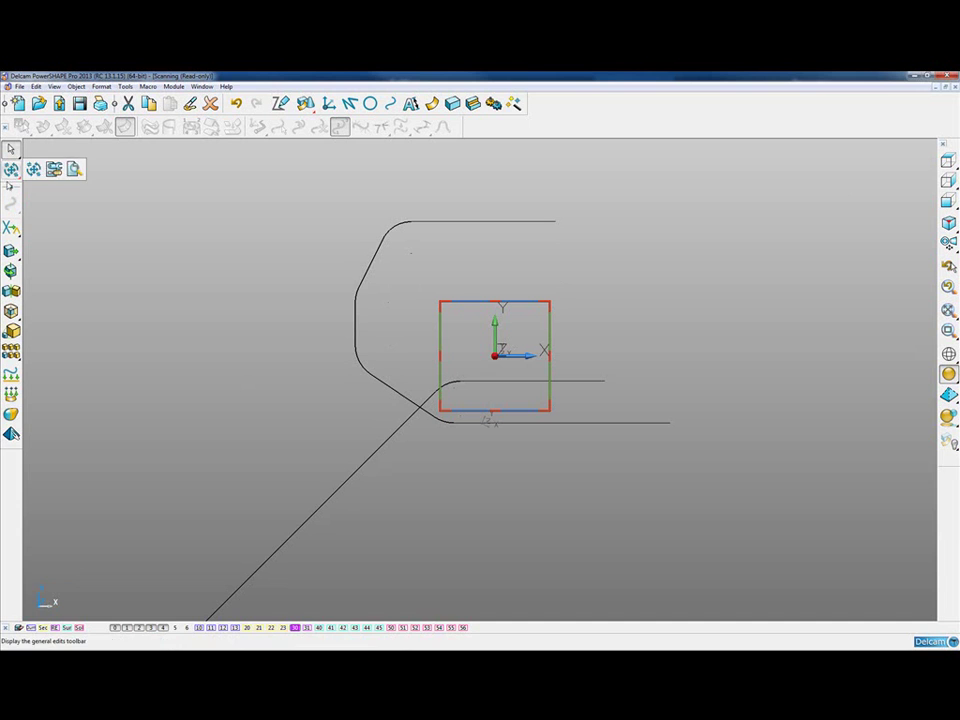
mouse_move(12, 229)
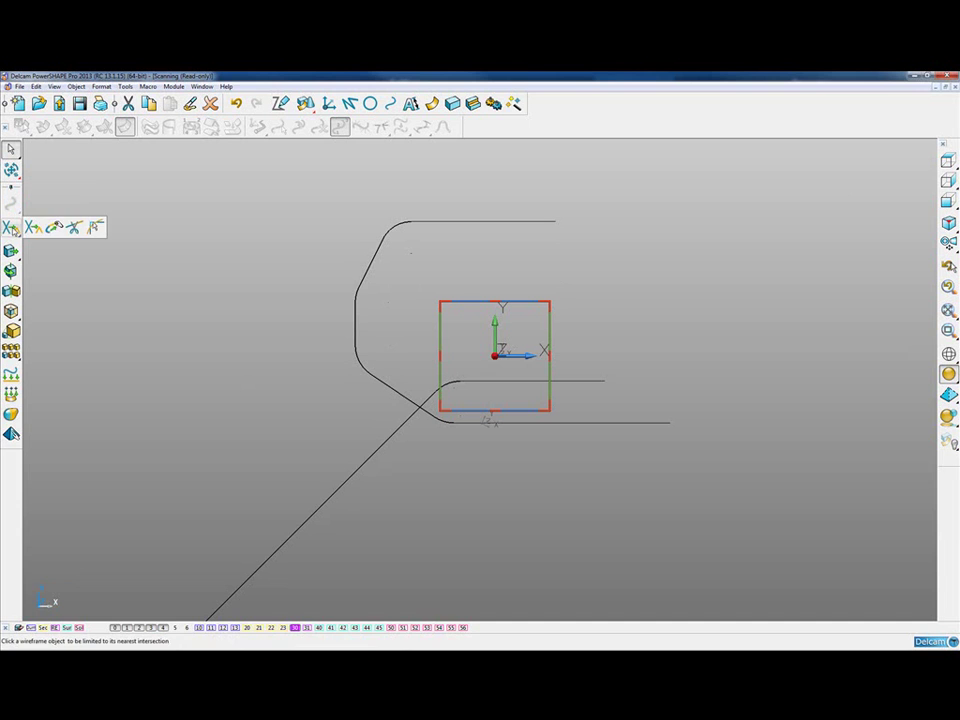
left_click(96, 229)
left_click_drag(529, 225, 527, 211)
left_click(294, 184)
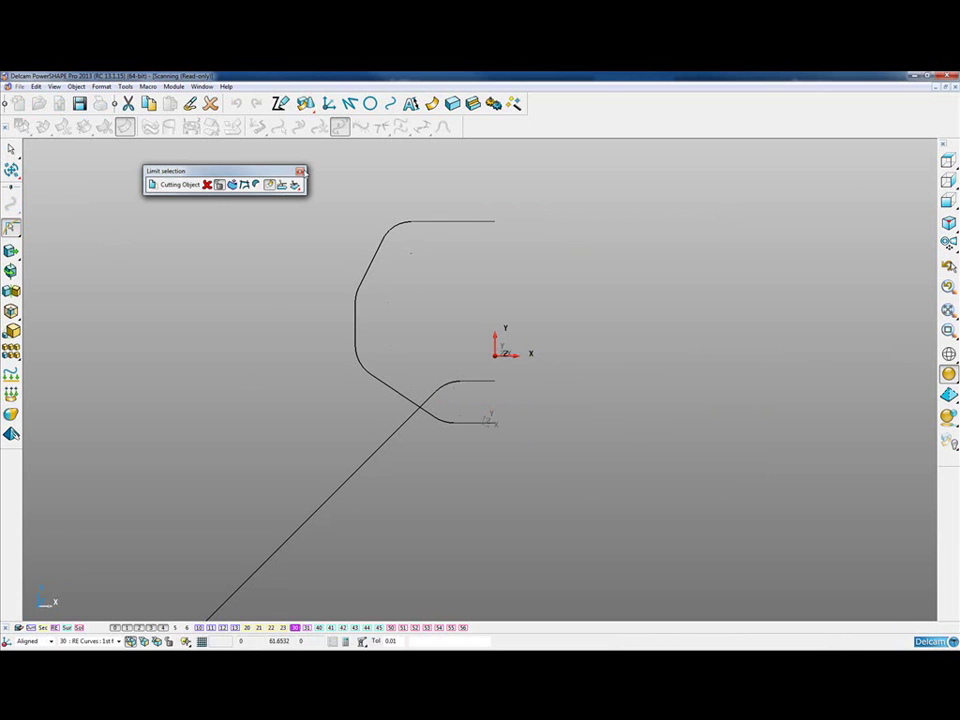
left_click(300, 172)
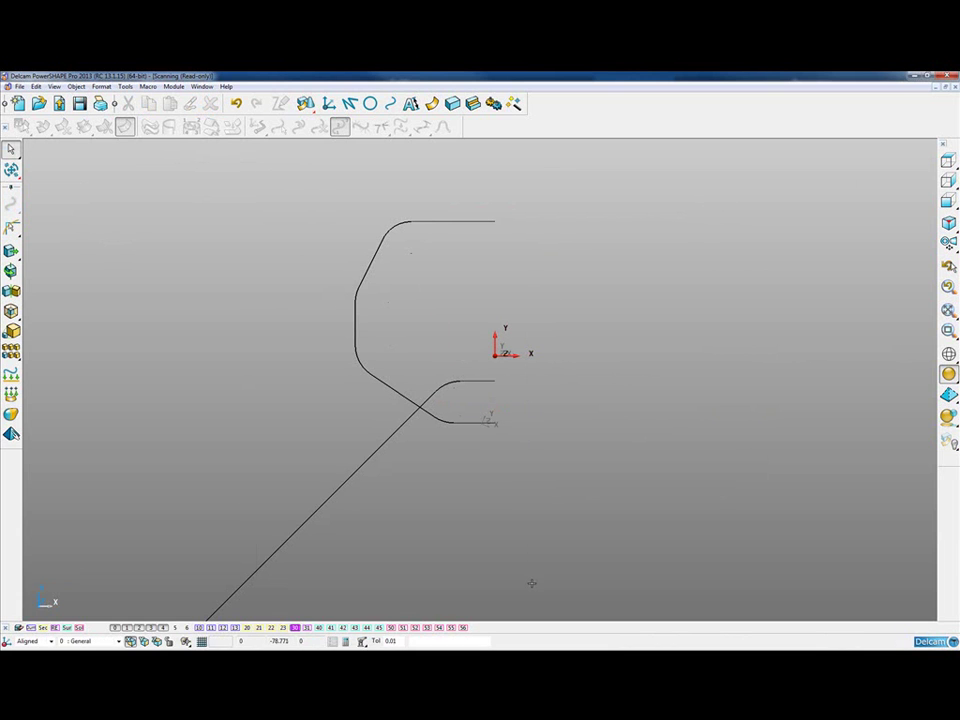
Mirror all the trimmed lines and arcs across the workplane's YZ plane
key("ctrl+a")
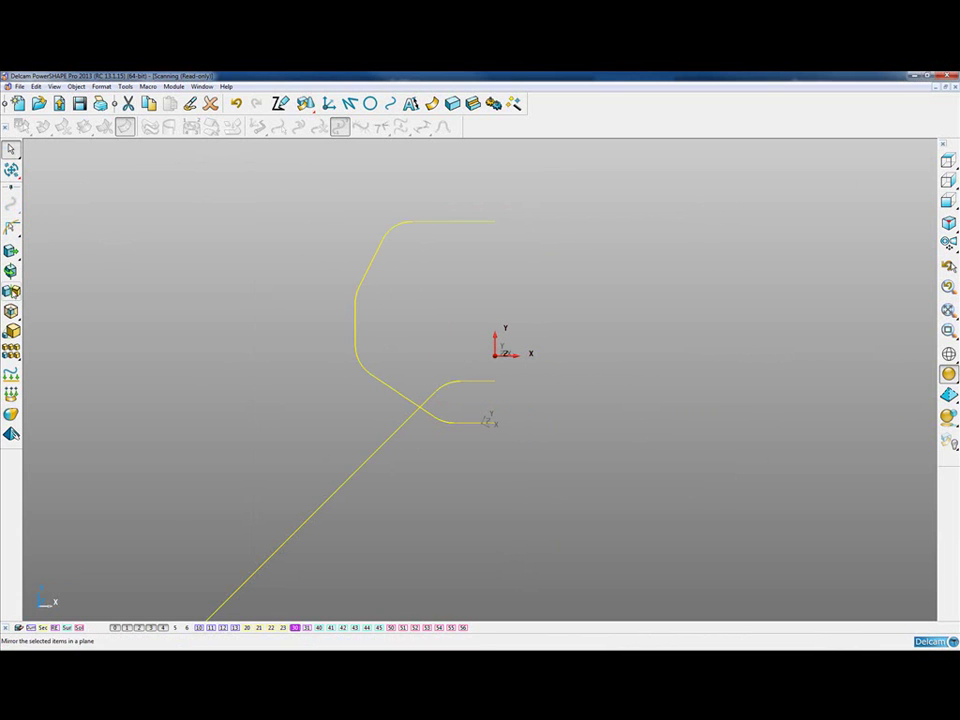
left_click(11, 291)
left_click(241, 184)
left_click(256, 238)
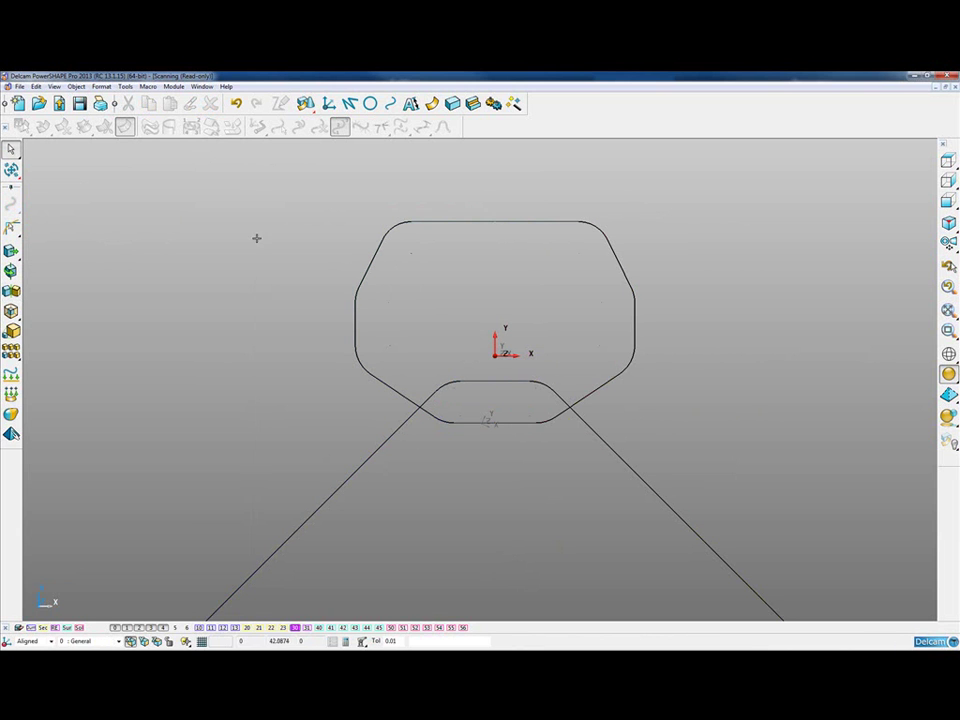
Join the mirrored pieces into two composite curves, the closed pocket outline and the open V-shaped outline
left_click(358, 296)
left_click(366, 465)
scroll(495, 461, "down", 3)
middle_click_drag(570, 465, 519, 266)
left_click(519, 266)
middle_click_drag(568, 439, 586, 387)
Display the sections on level 21 and isolate the vertical section with the small central groove, viewed along Y
left_click(259, 627)
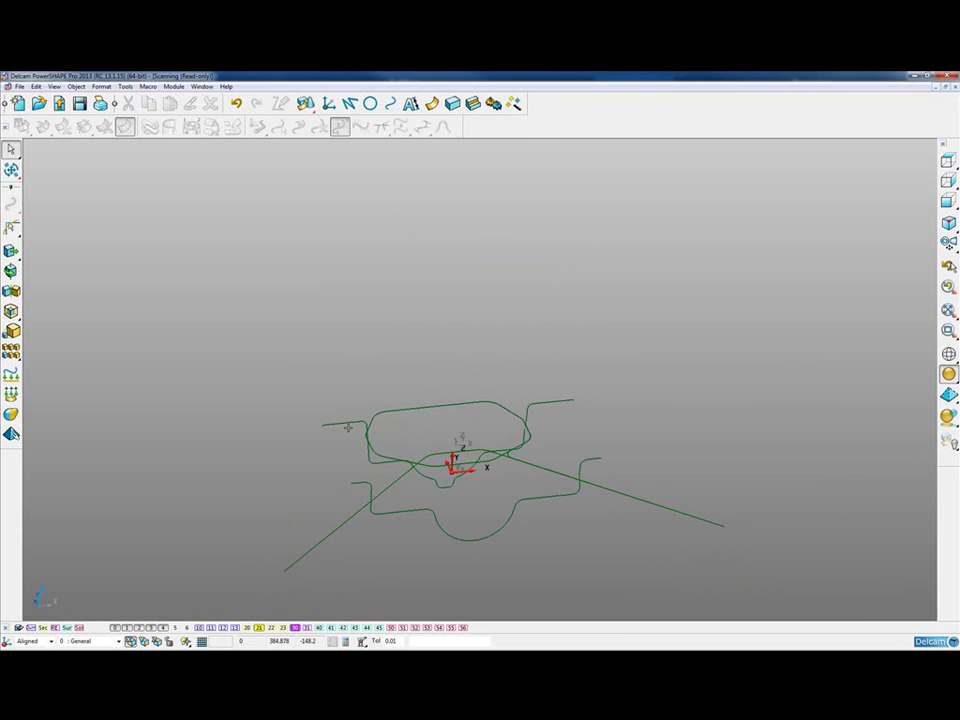
scroll(491, 450, "up", 5)
left_click(414, 300)
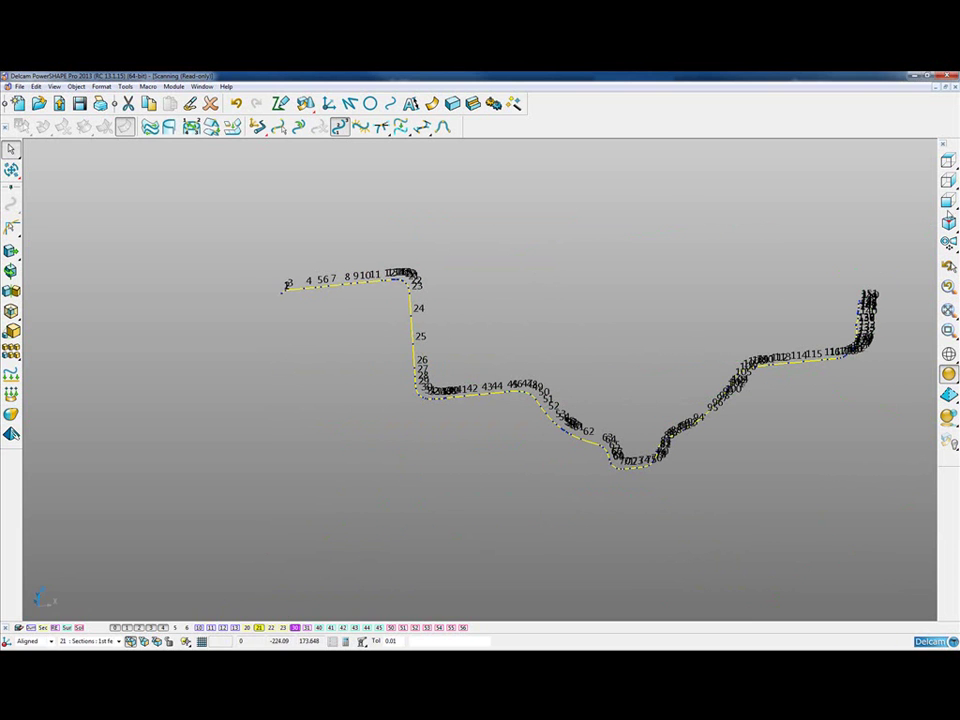
left_click(948, 200)
left_click(272, 255)
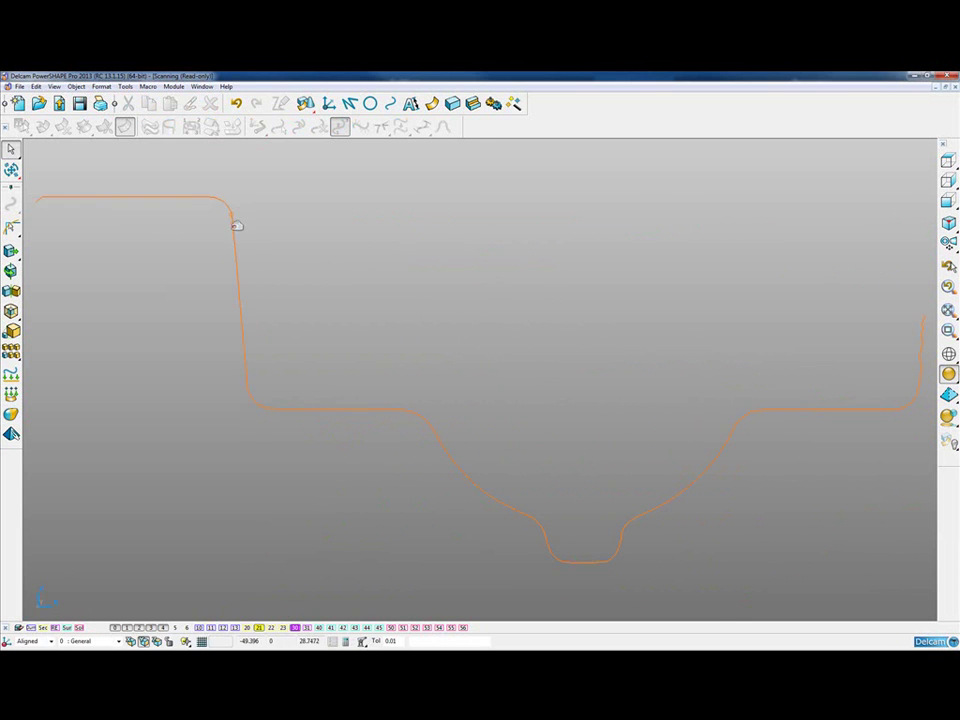
Trace a temporary line along the section's slanted wall on the negative X side and check its apparent angle in the ZX plane
left_click(349, 103)
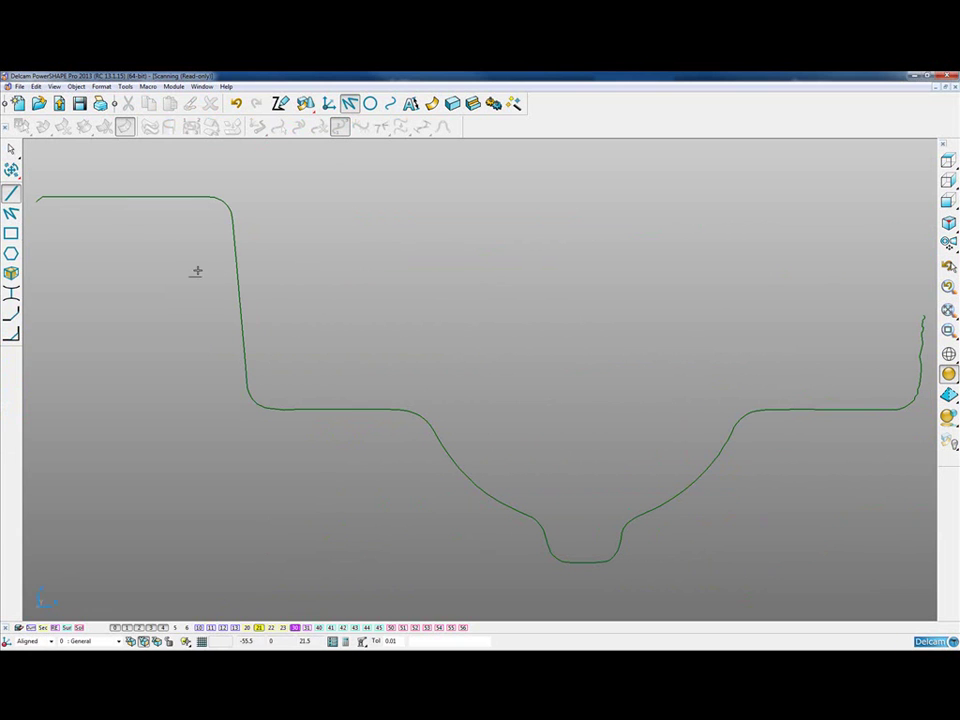
left_click(236, 221)
left_click(245, 375)
left_click(246, 375)
key("Escape")
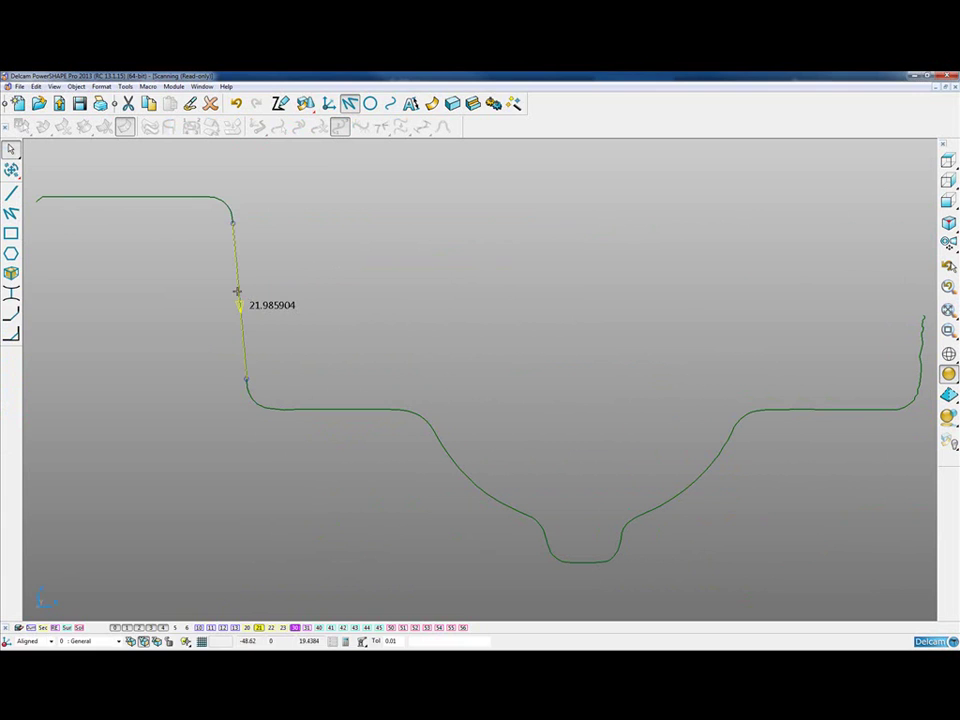
double_click(241, 291)
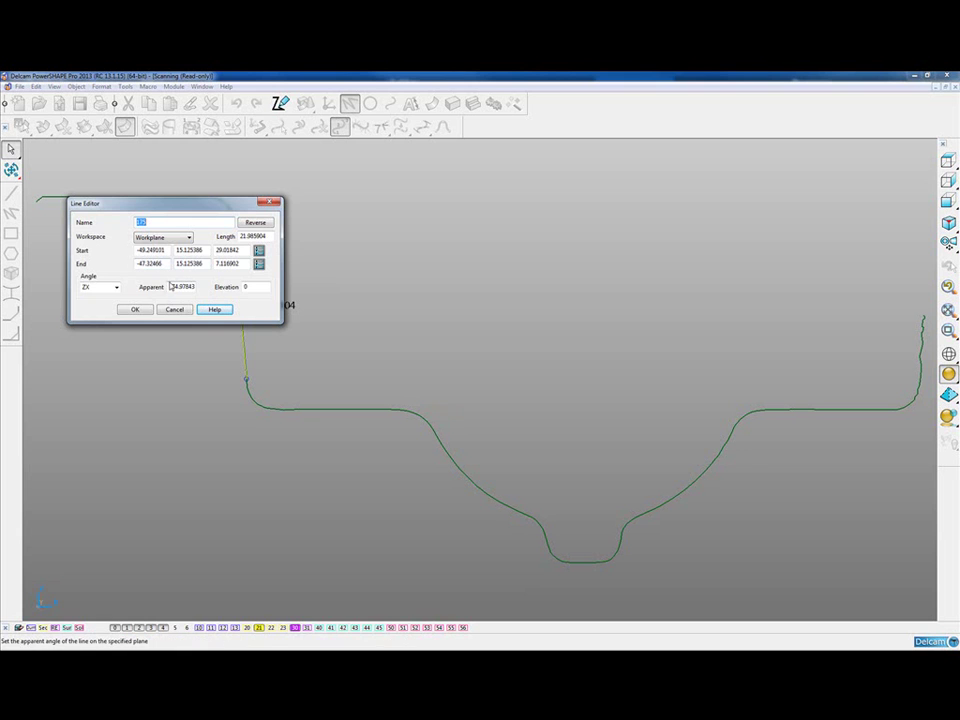
left_click(140, 312)
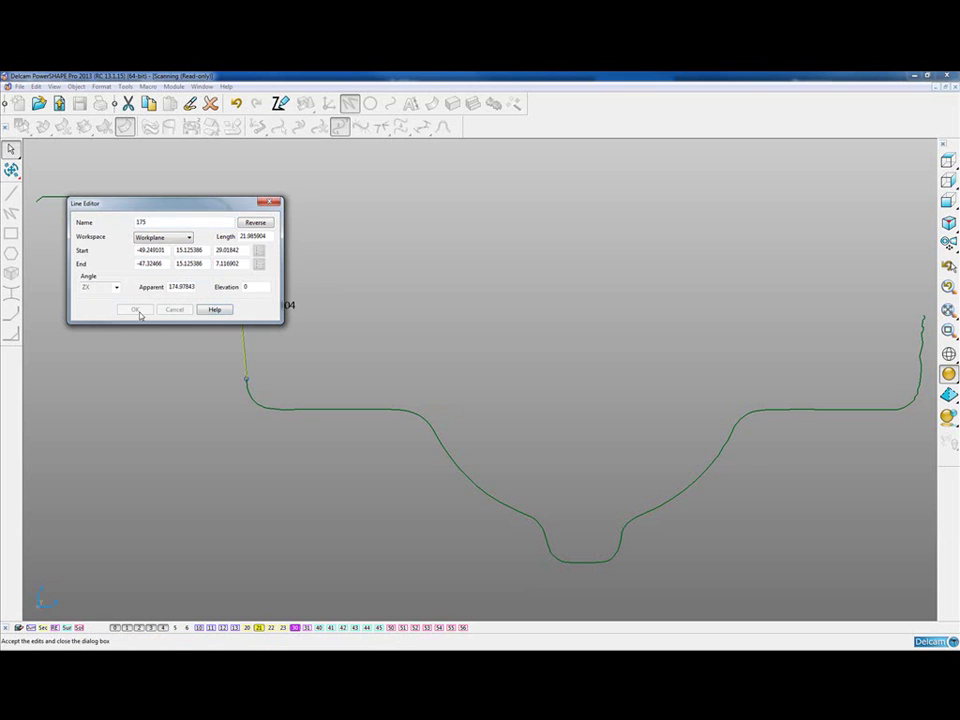
left_click(167, 364)
Hide the section curves on level 21 and redisplay the blanked outline curves
scroll(394, 285, "down", 4)
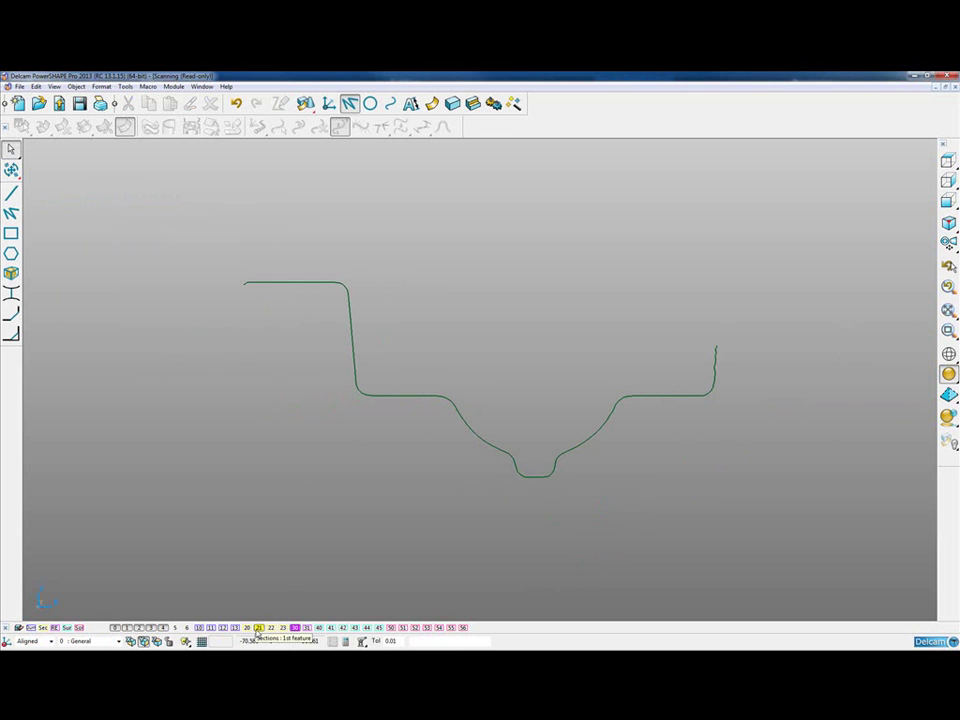
left_click(260, 630)
key("ctrl+l")
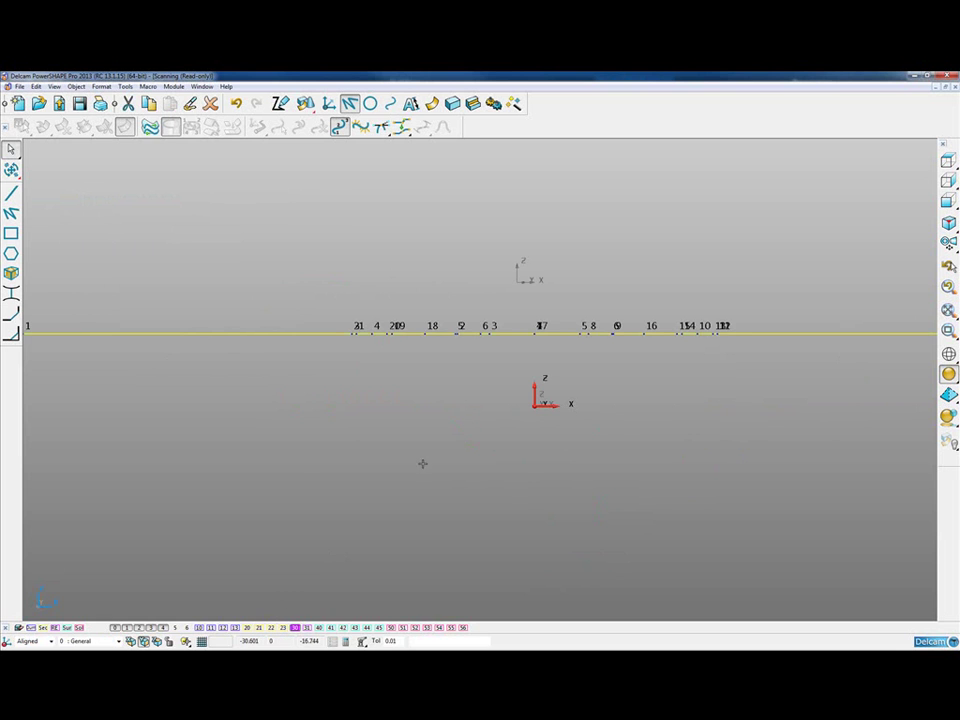
left_click(364, 533)
Extrude the closed pocket outline as a surface with equal lengths of 100 and draft angles of 355 and 5 in directions 1 and 2
middle_click_drag(495, 420, 594, 337)
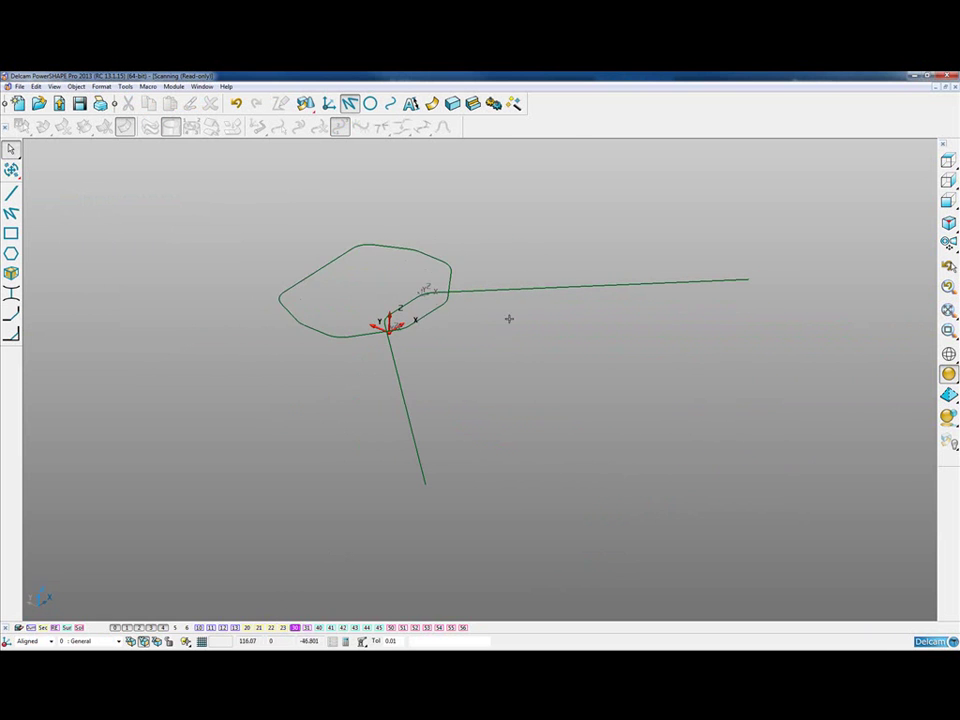
left_click(418, 249)
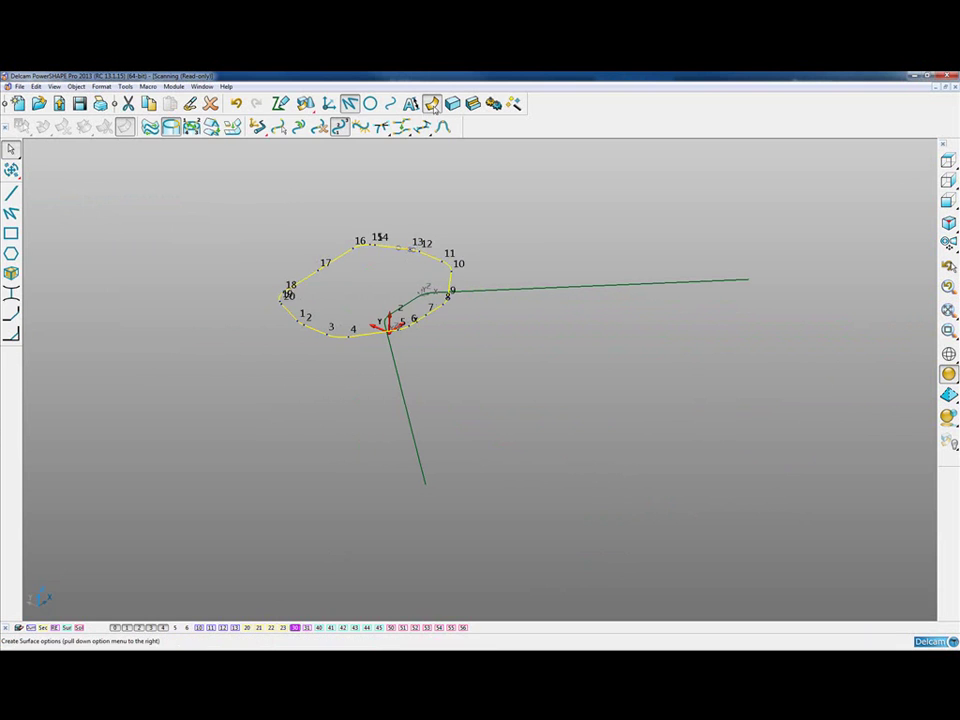
left_click(431, 103)
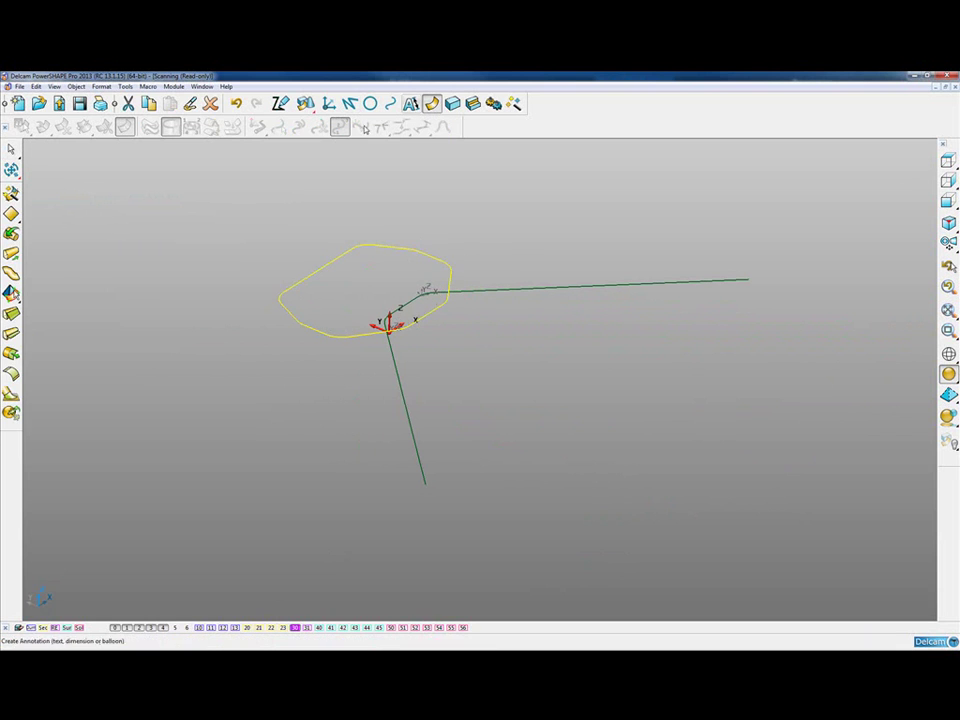
left_click(11, 254)
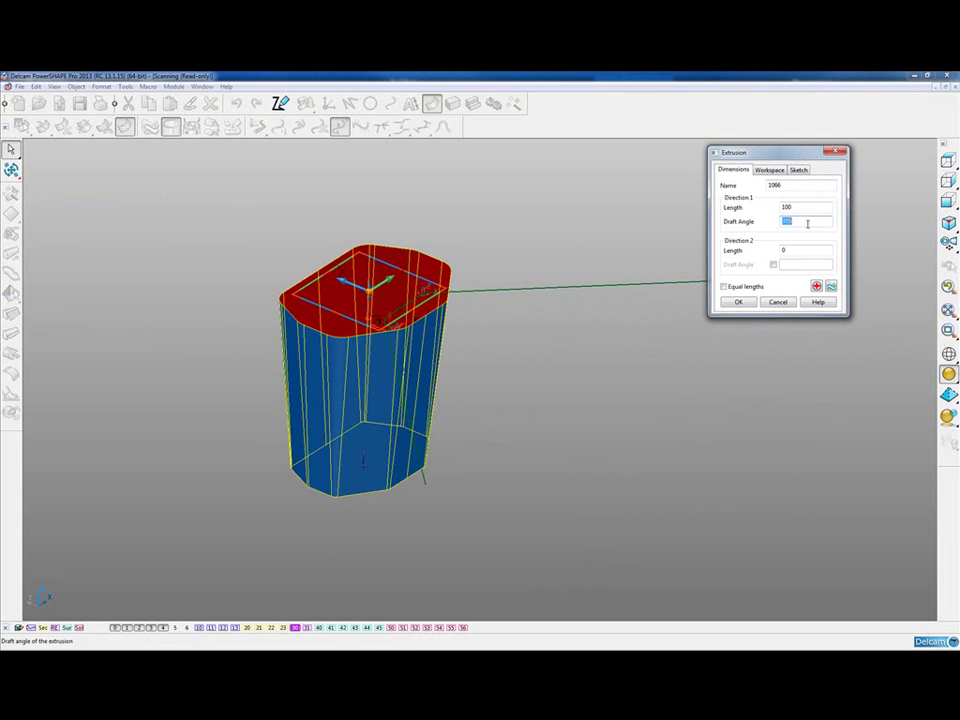
left_click(773, 264)
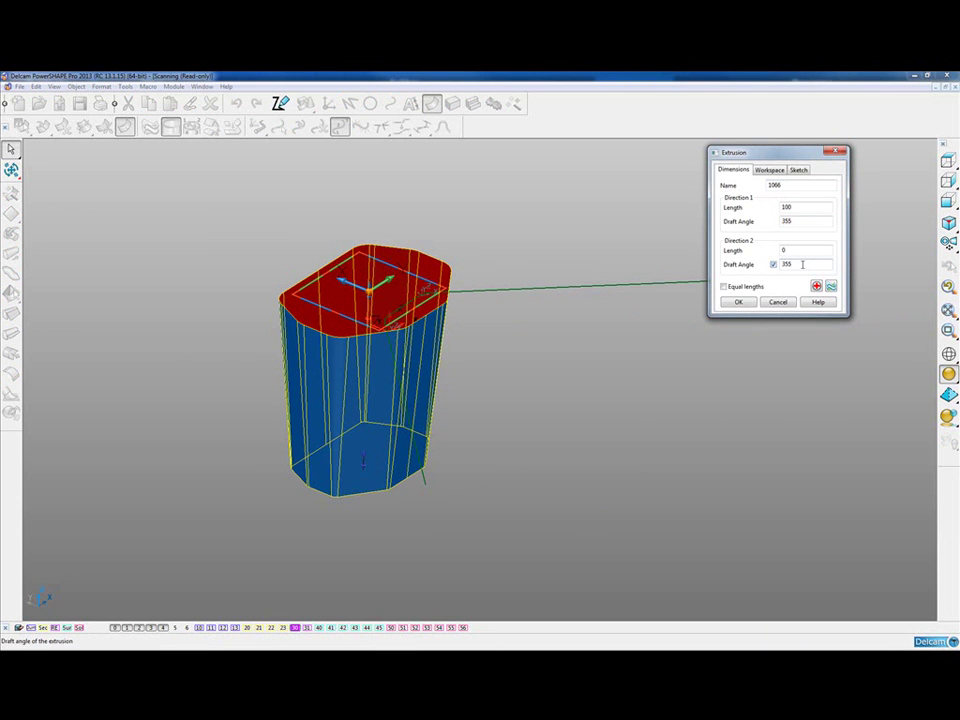
type("5")
left_click(723, 286)
middle_click_drag(448, 316, 472, 234)
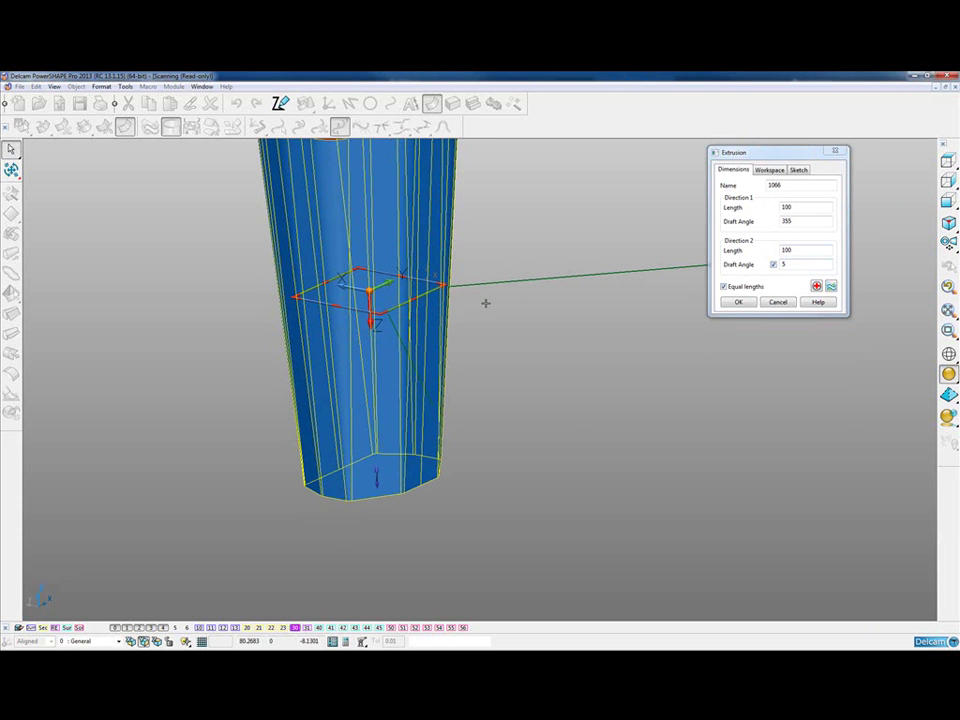
left_click(738, 302)
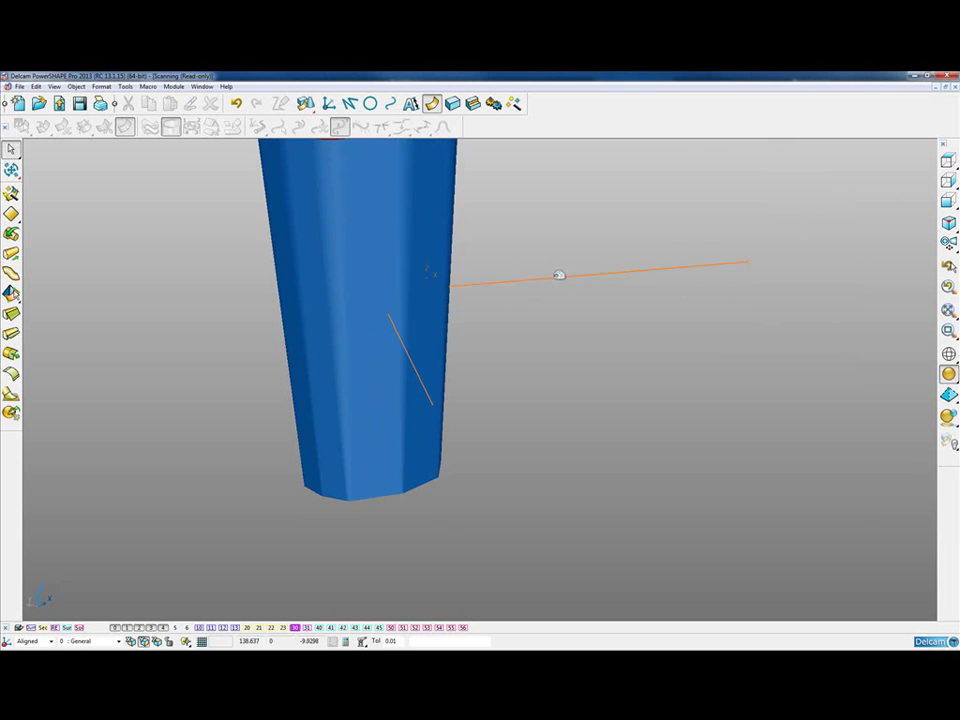
Extrude the open V-shaped curve as a surface with equal lengths of 100 in both directions and no draft
left_click(12, 256)
double_click(522, 268)
double_click(523, 265)
left_click(724, 283)
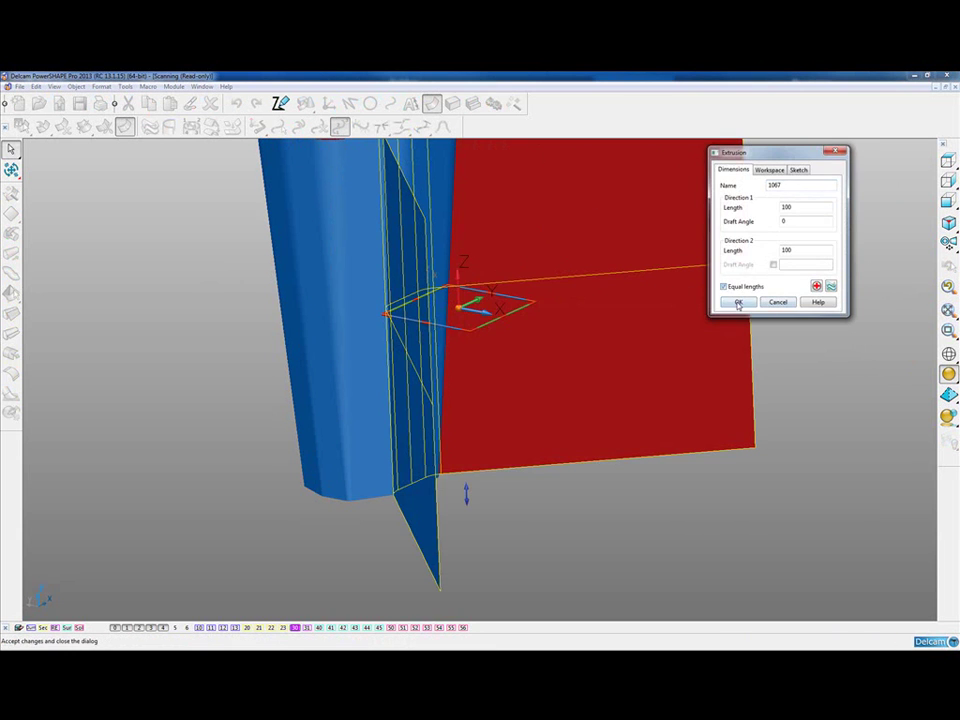
left_click(737, 302)
middle_click_drag(640, 350, 549, 406)
left_click(470, 505)
Display the planar surfaces on level 40 and delete the closed pocket extrusion
left_click(321, 629)
mouse_move(508, 312)
middle_mouse_down()
mouse_move(515, 233)
mouse_move(508, 311)
middle_mouse_up()
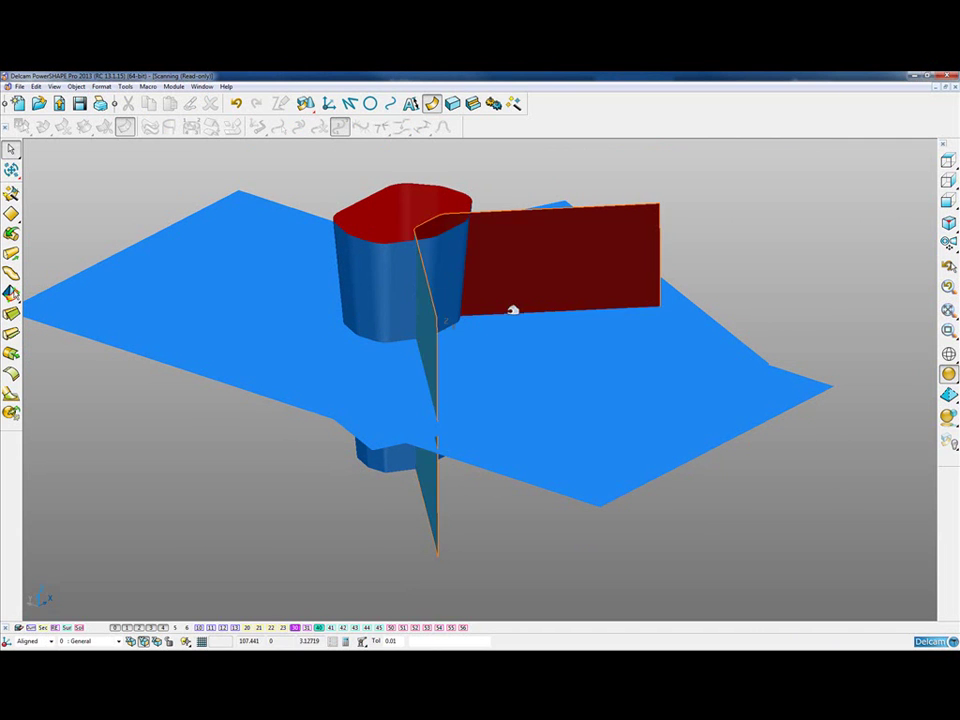
left_click(404, 216)
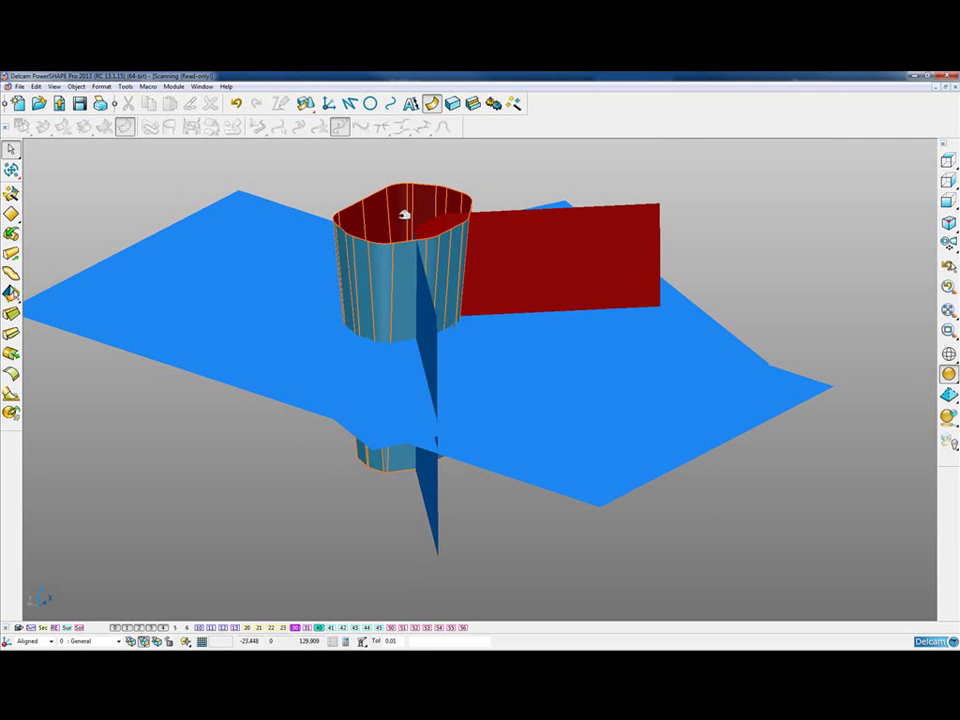
left_click(377, 264)
key("Delete")
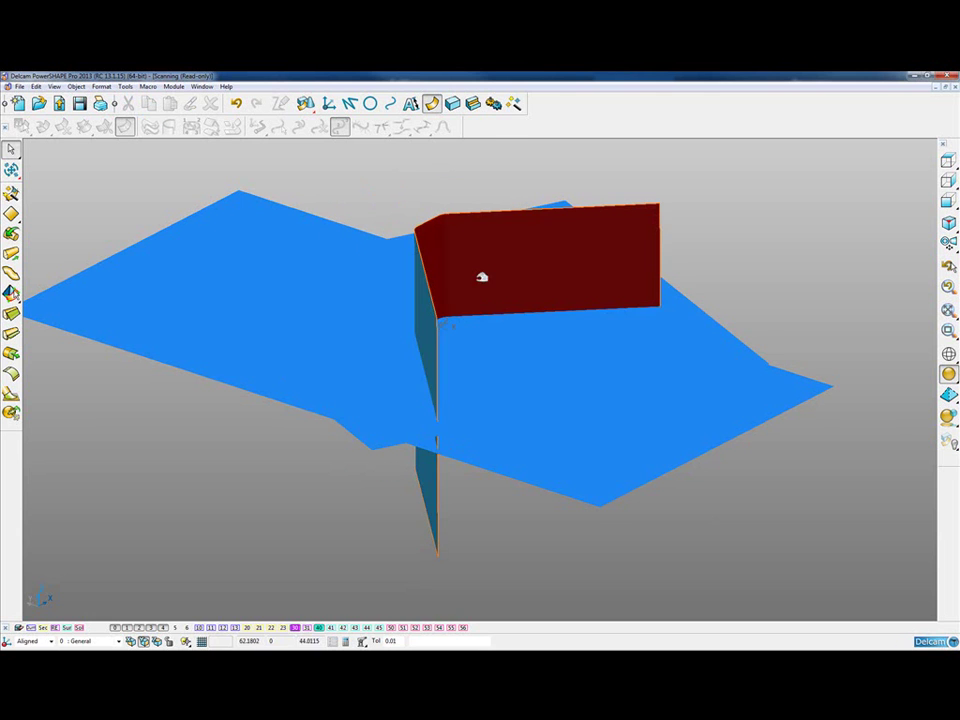
Create the intersection curves between the level 40 surfaces and the V-shaped extrusion with offset thickness 0, and delete that extrusion
middle_click_drag(407, 422, 636, 309)
left_click_drag(306, 186, 600, 559)
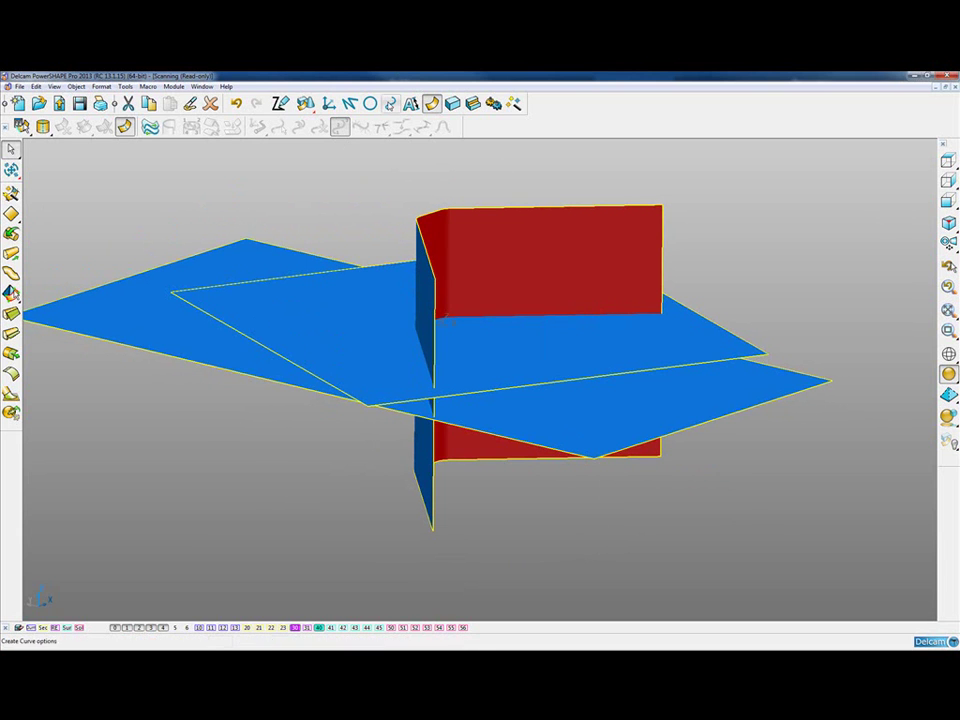
left_click(391, 104)
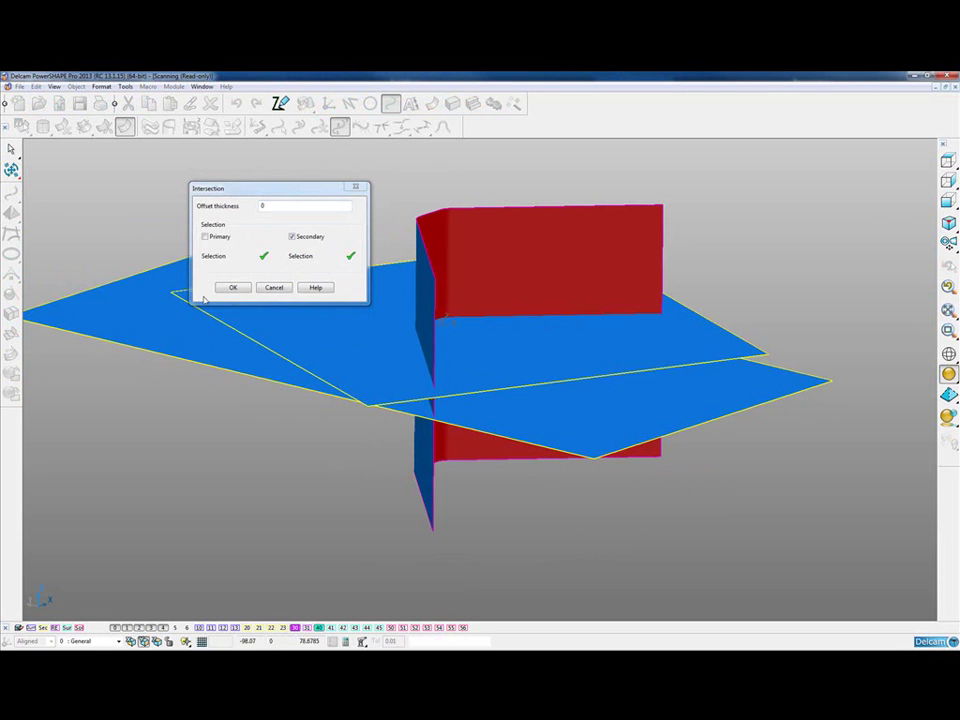
left_click(233, 287)
left_click(547, 258)
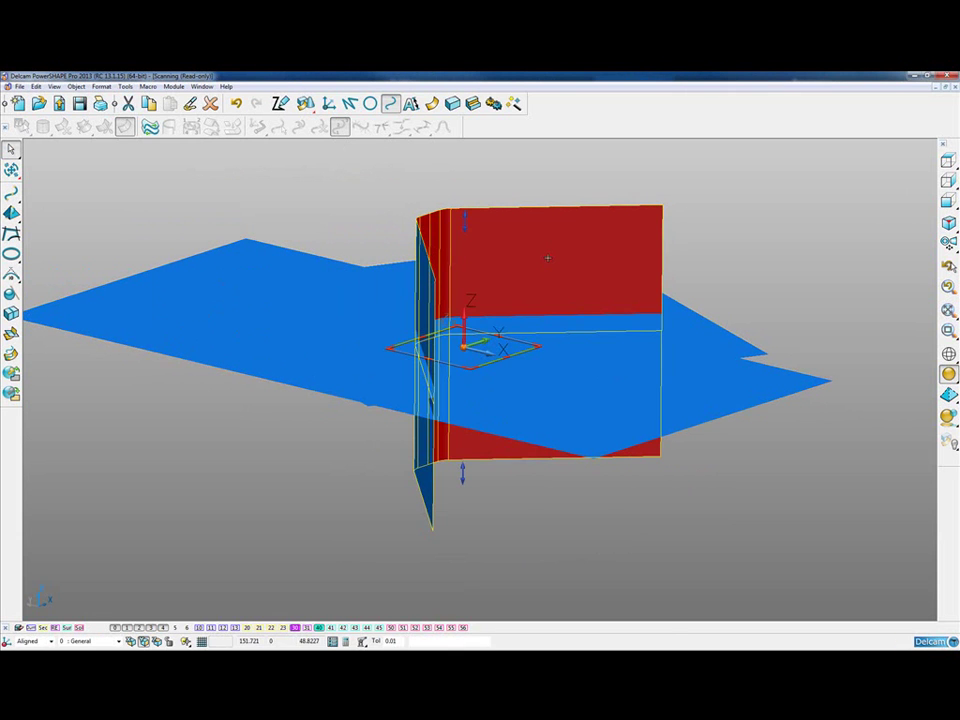
key("Delete")
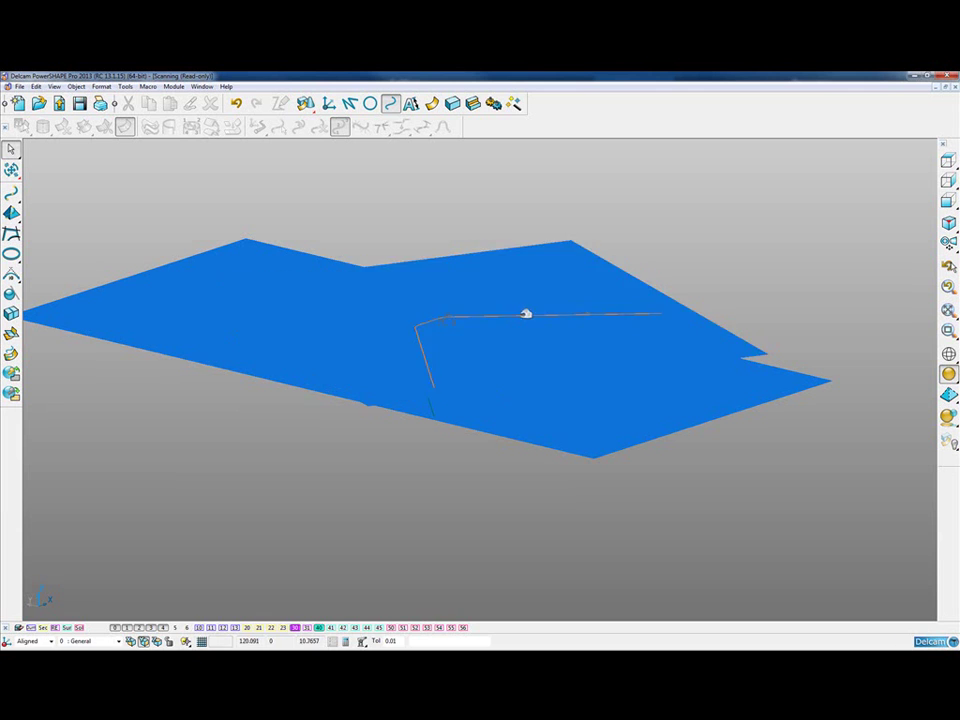
Limit the two planar surfaces on level 40 to the V-shaped intersection curves, leaving a gap between the upper and lower planes
left_click(525, 314)
left_click(11, 171)
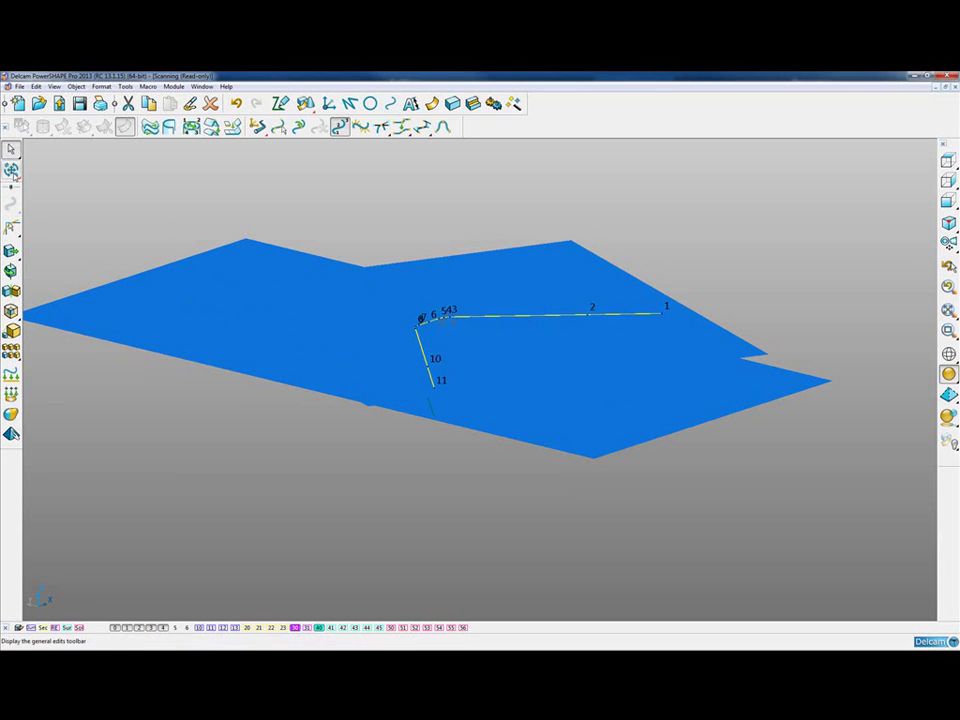
left_click(11, 228)
left_click(491, 351)
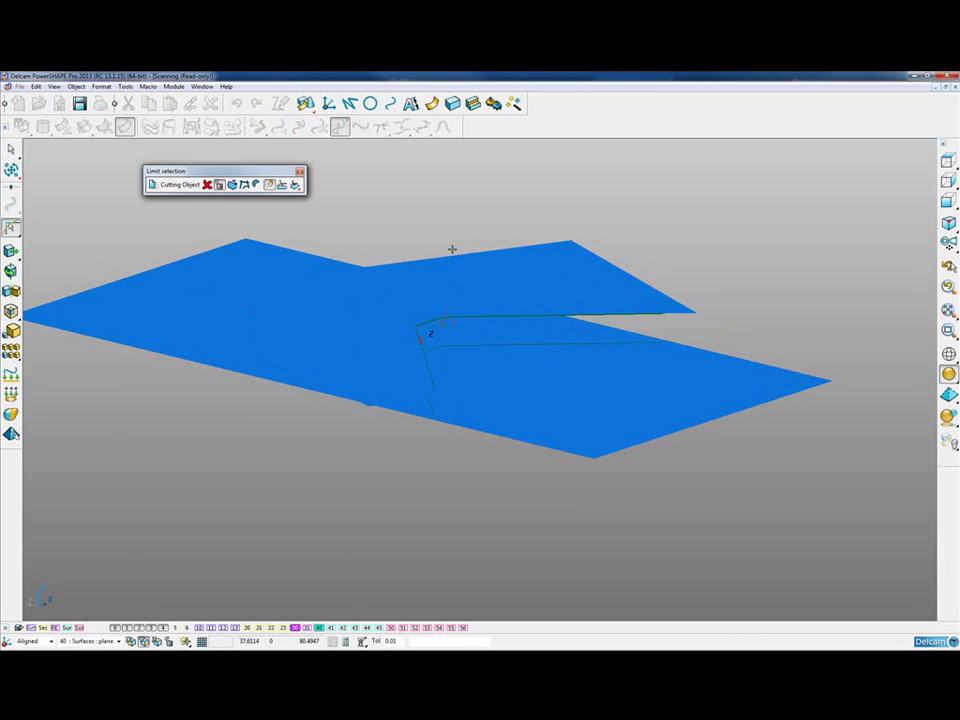
left_click(512, 319)
key("Delete")
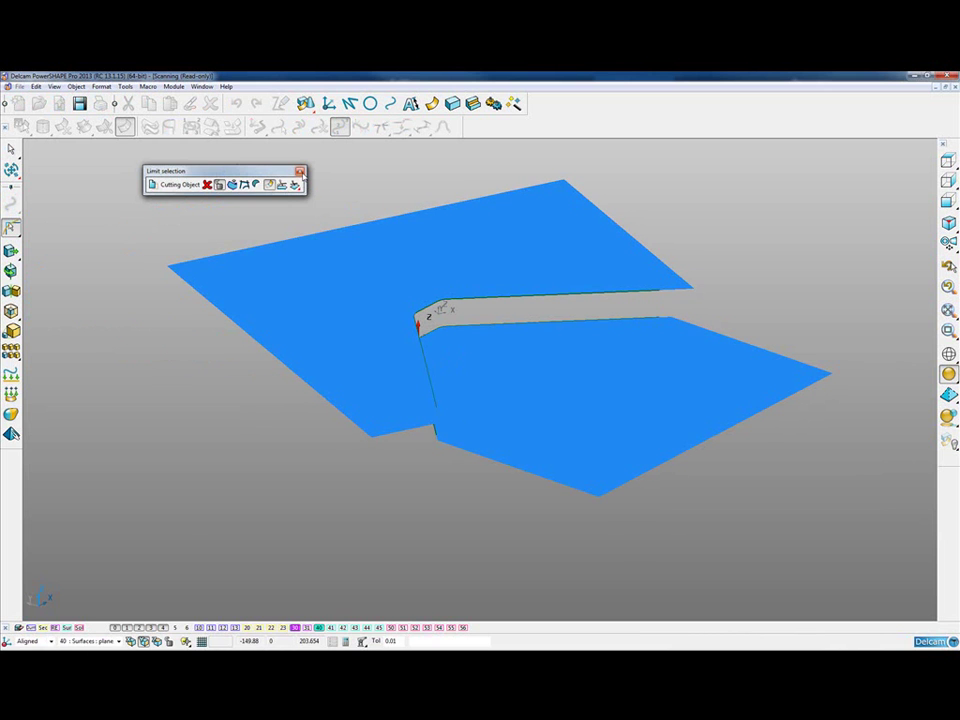
Unblank the extruded surfaces and limit the V-shaped extrusion to the strip between the upper and lower intersection curves
key("ctrl+l")
left_click(305, 207)
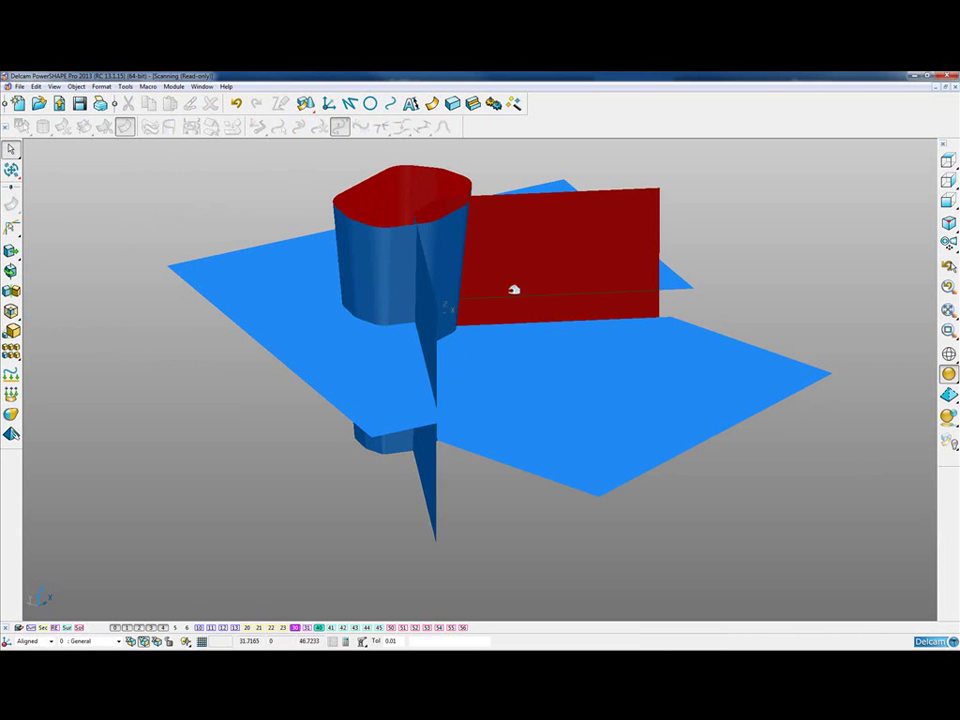
left_click(574, 291)
left_click(15, 231)
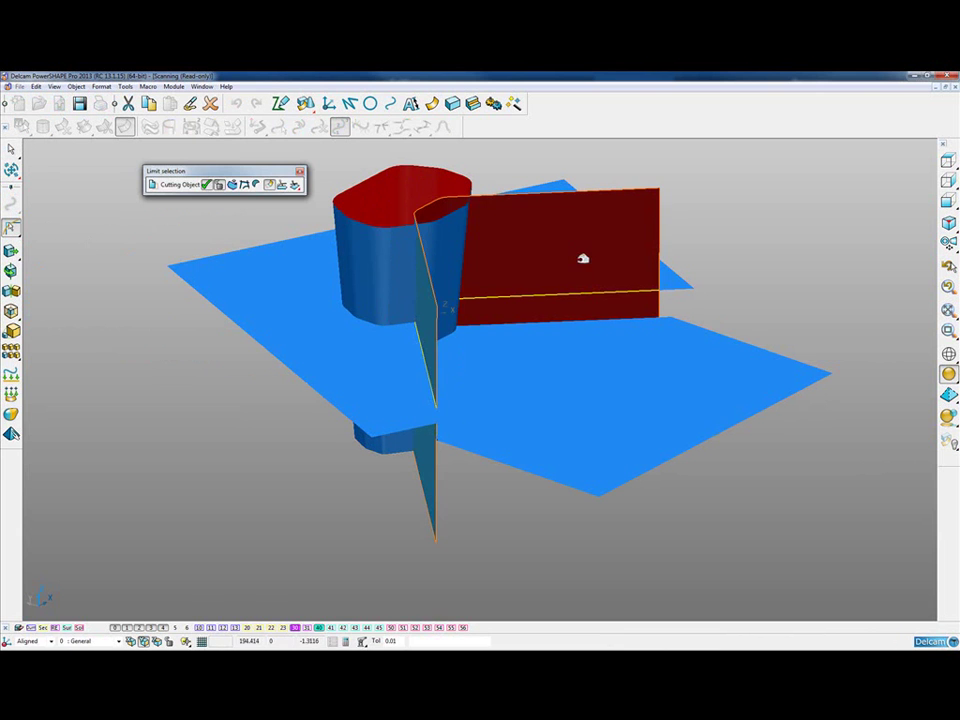
left_click(555, 253)
middle_click_drag(555, 253, 308, 160)
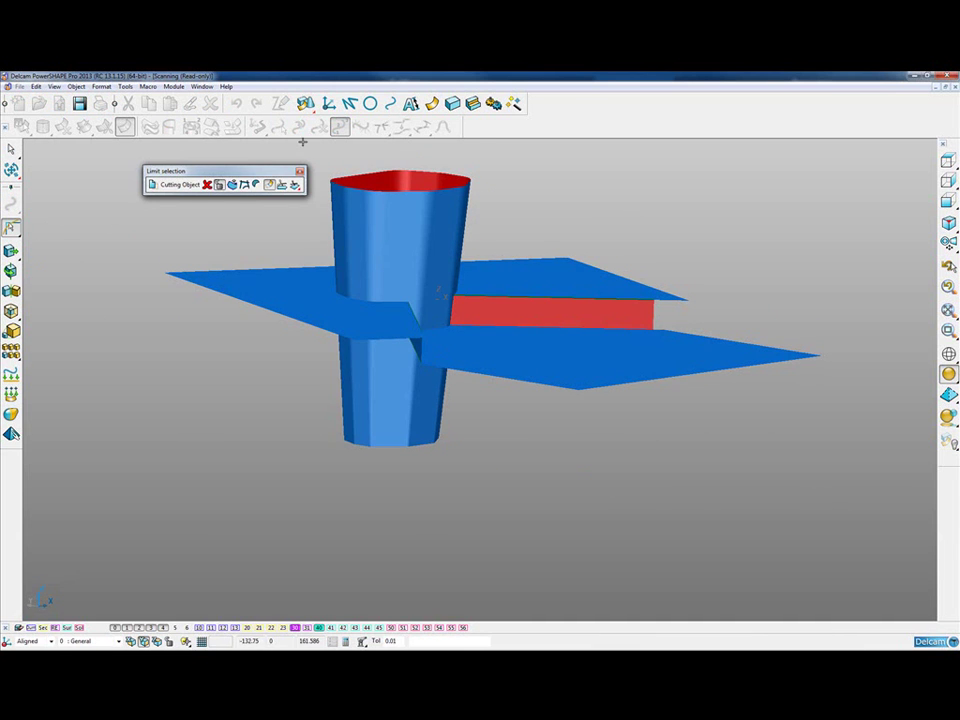
left_click(300, 172)
Delete the closed pocket extrusion and reverse the orientation of the trimmed V-shaped wall surface
left_click(431, 227)
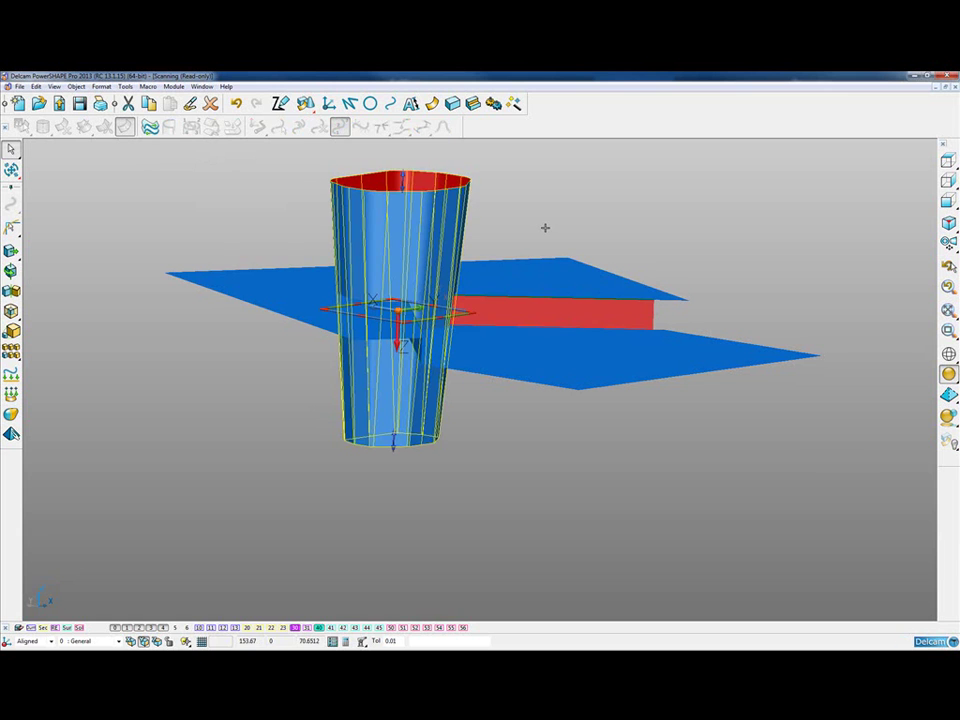
key("Delete")
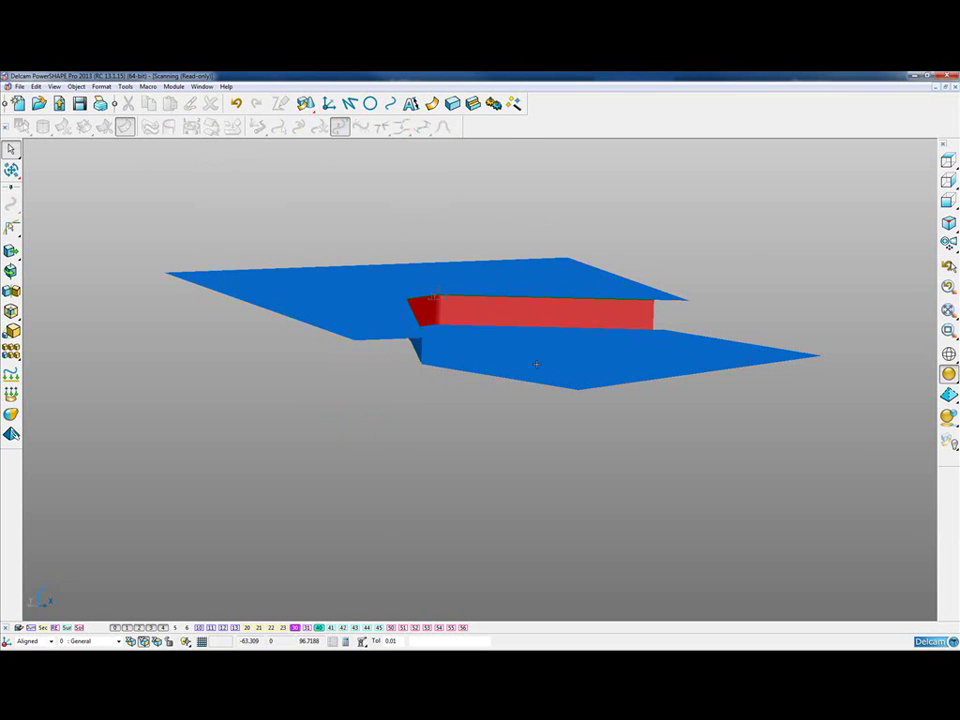
scroll(499, 302, "up", 5)
left_click(600, 353)
scroll(600, 353, "down", 5)
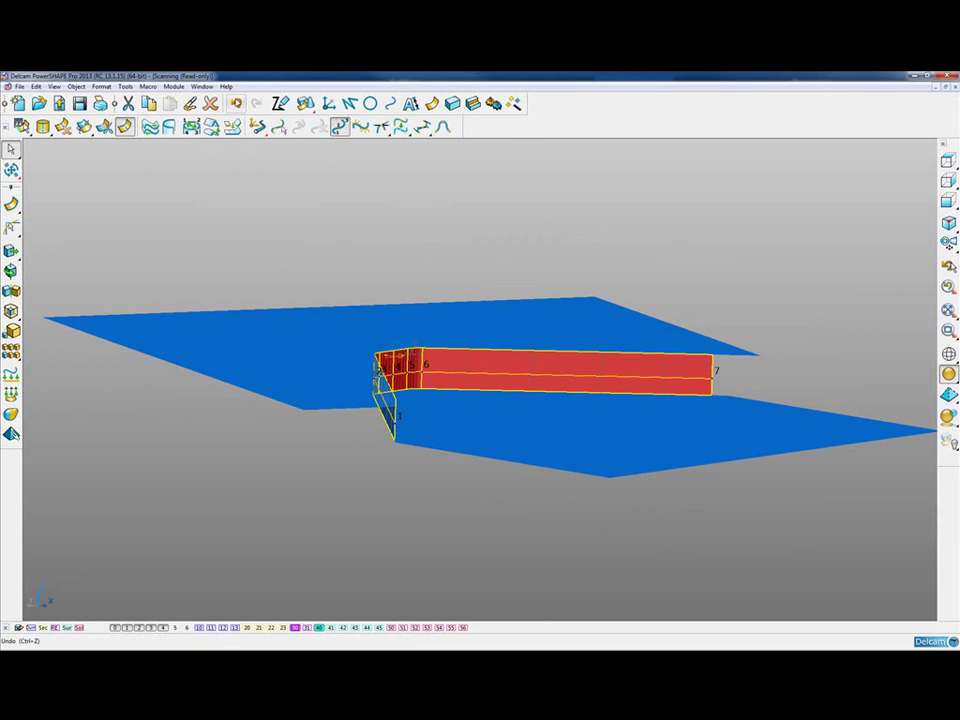
left_click(151, 127)
left_click(476, 236)
Compare the trimmed planes and V-shaped wall with the scanned mesh on level 6
middle_click_drag(476, 236, 622, 330)
scroll(419, 332, "down", 4)
middle_click_drag(583, 437, 433, 463)
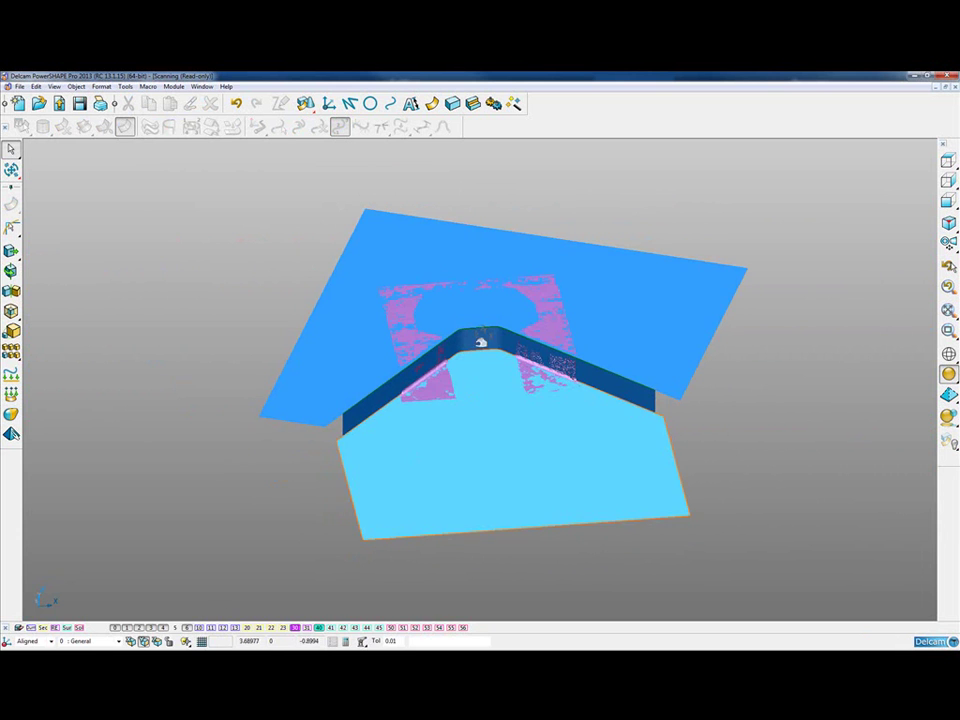
scroll(650, 455, "up", 4)
middle_click_drag(657, 454, 645, 481)
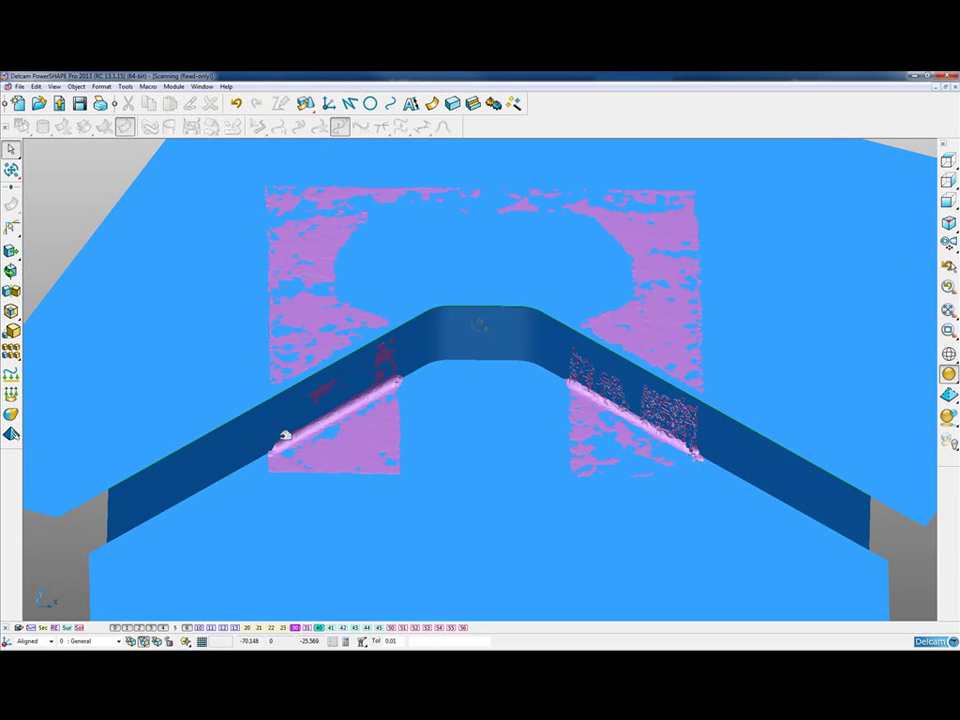
Activate the block solid on level 50 and intersect it with all the trimmed planar and wall surfaces
middle_click_drag(415, 590, 546, 401)
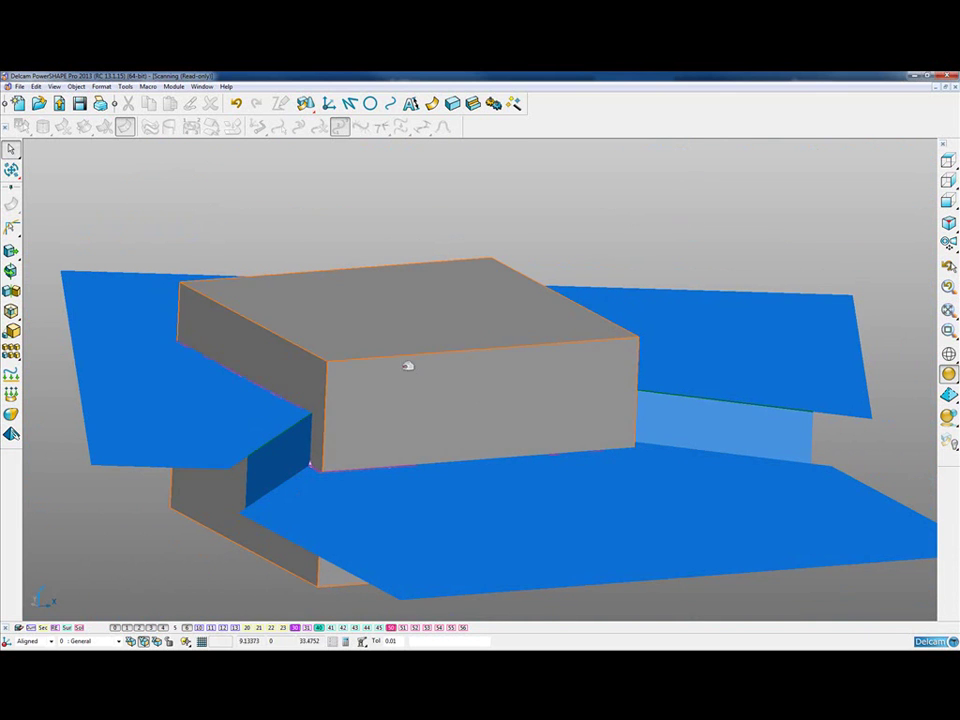
middle_click_drag(358, 422, 350, 425)
left_click(11, 150)
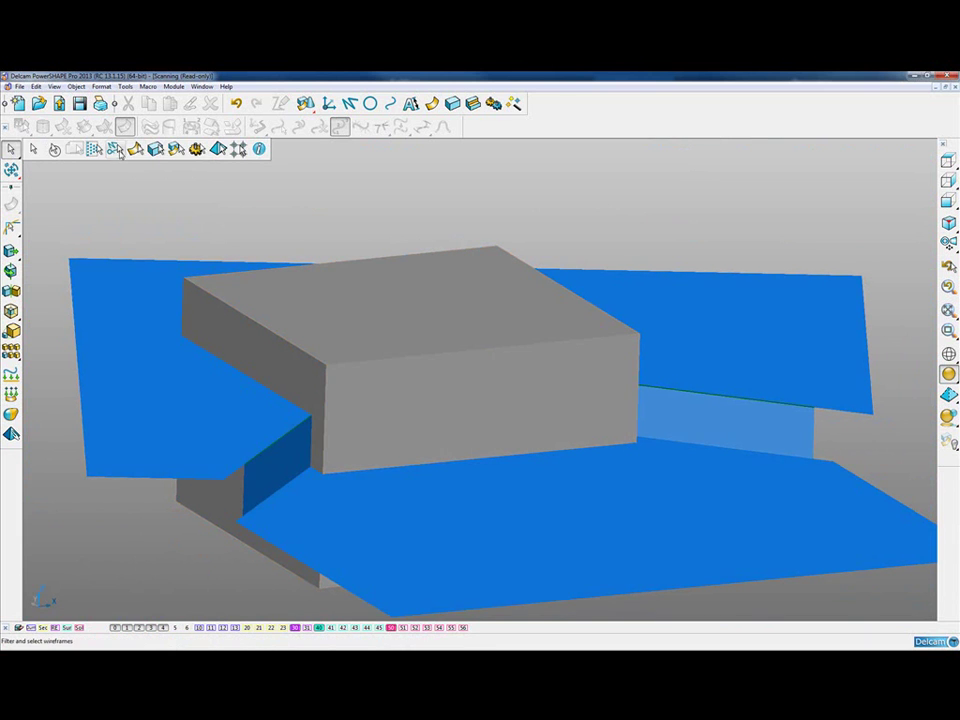
left_click(131, 149)
left_click(409, 349)
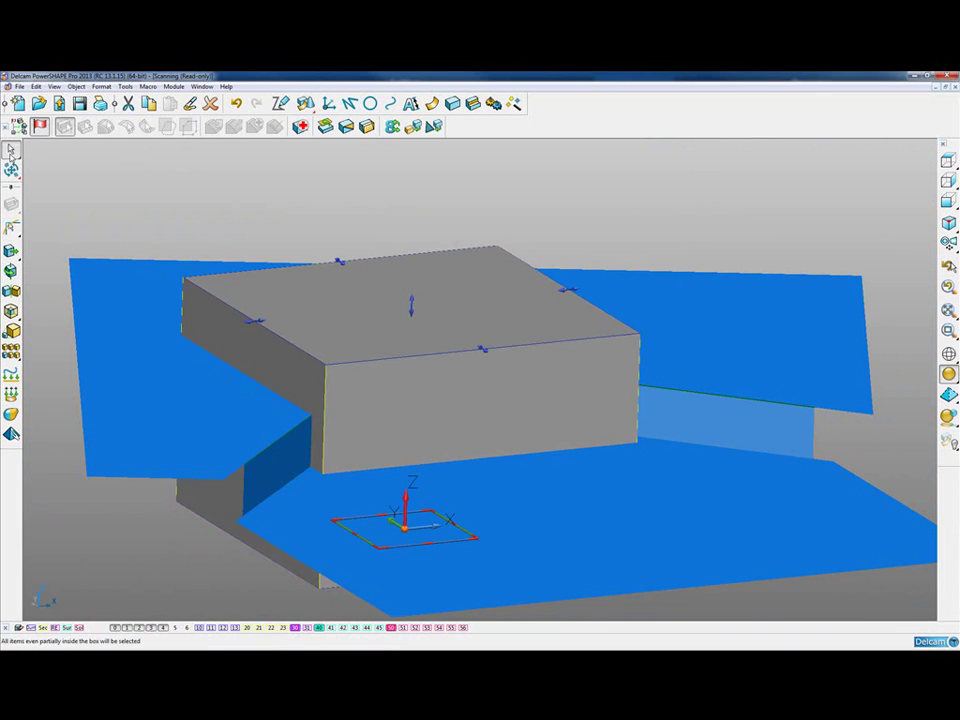
left_click(39, 126)
left_click(135, 150)
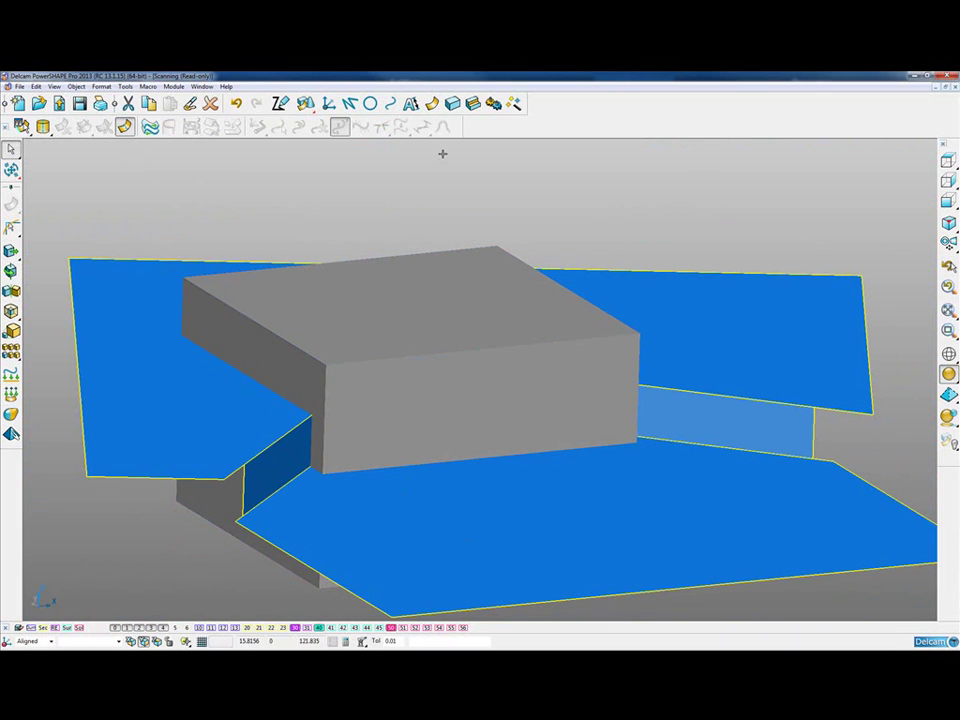
left_click(473, 104)
left_click(18, 232)
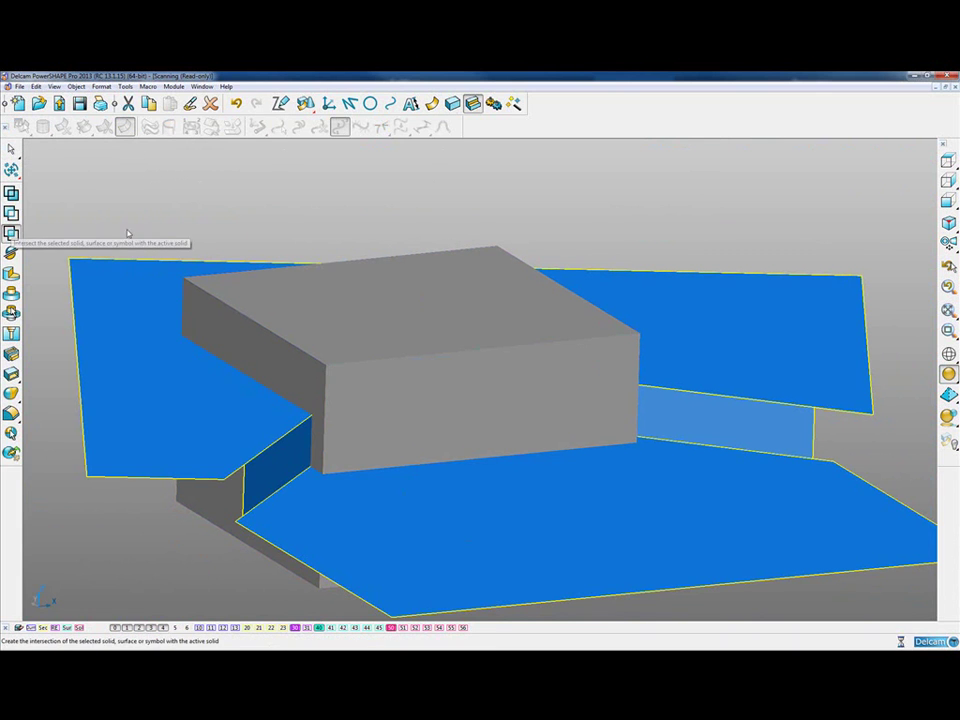
left_click(474, 196)
middle_click_drag(474, 196, 473, 223)
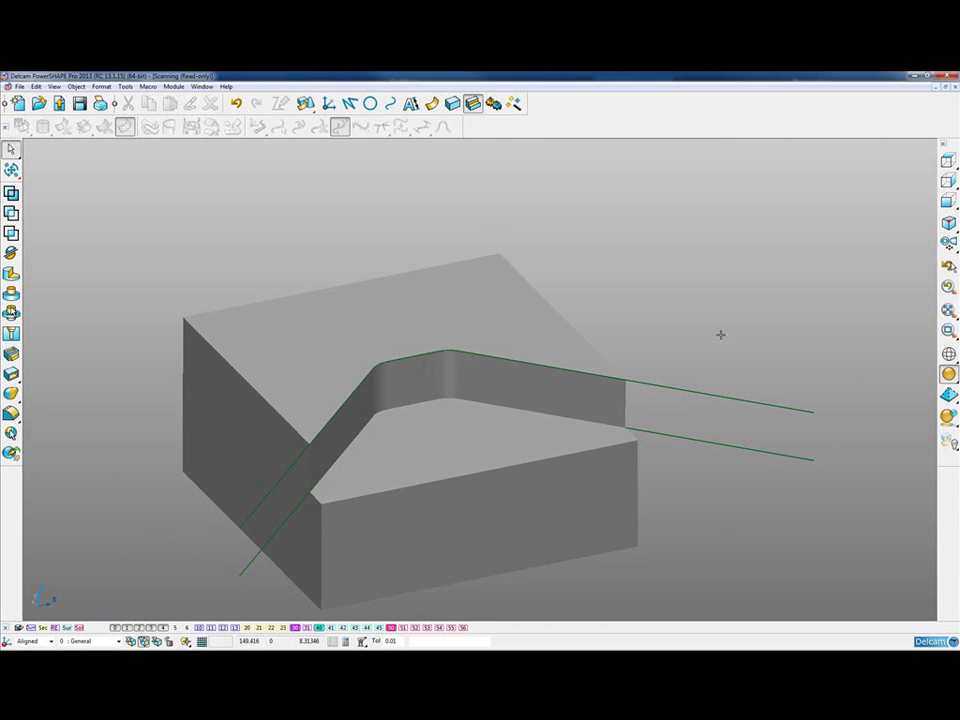
Delete the leftover intersection curves and compare the cut block solid with the mesh on level 6
left_click_drag(764, 470, 757, 474)
key("Delete")
mouse_move(628, 455)
middle_mouse_down()
mouse_move(604, 449)
mouse_move(614, 451)
middle_mouse_up()
left_click(187, 628)
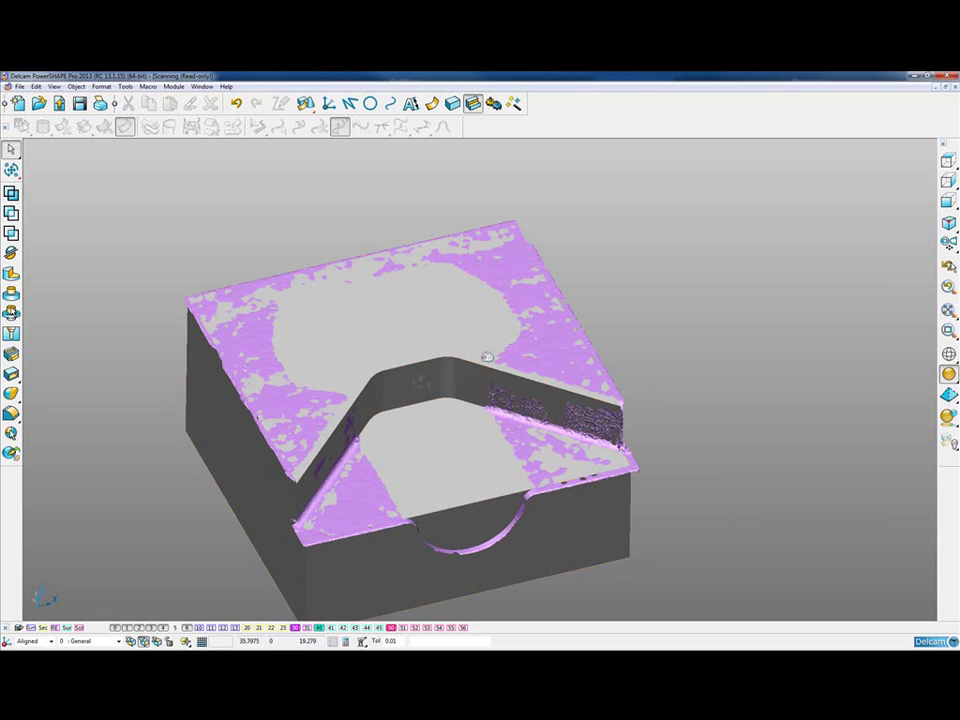
left_click(187, 628)
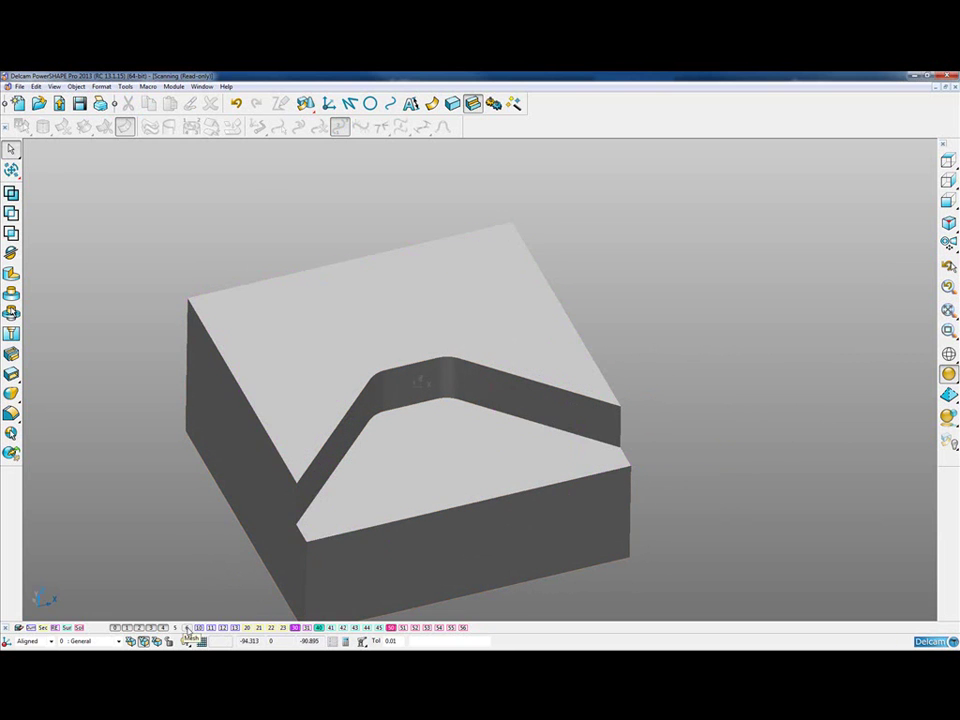
Hide the block solid on level 50, show the mesh on level 6 and display the closed pocket surfaces on level 43
left_click(391, 628)
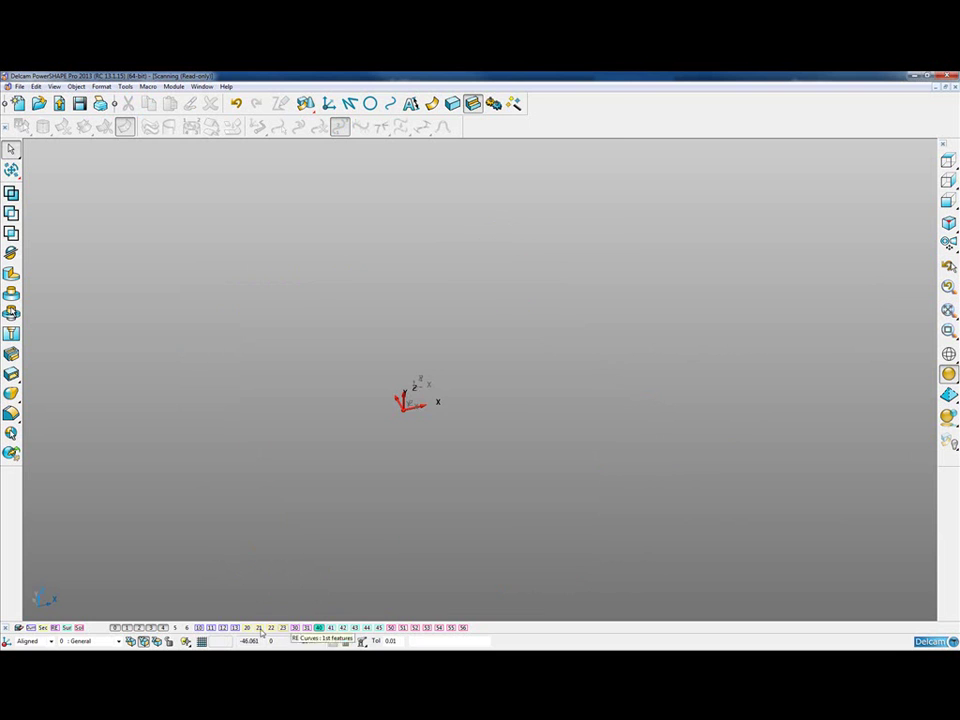
left_click(187, 628)
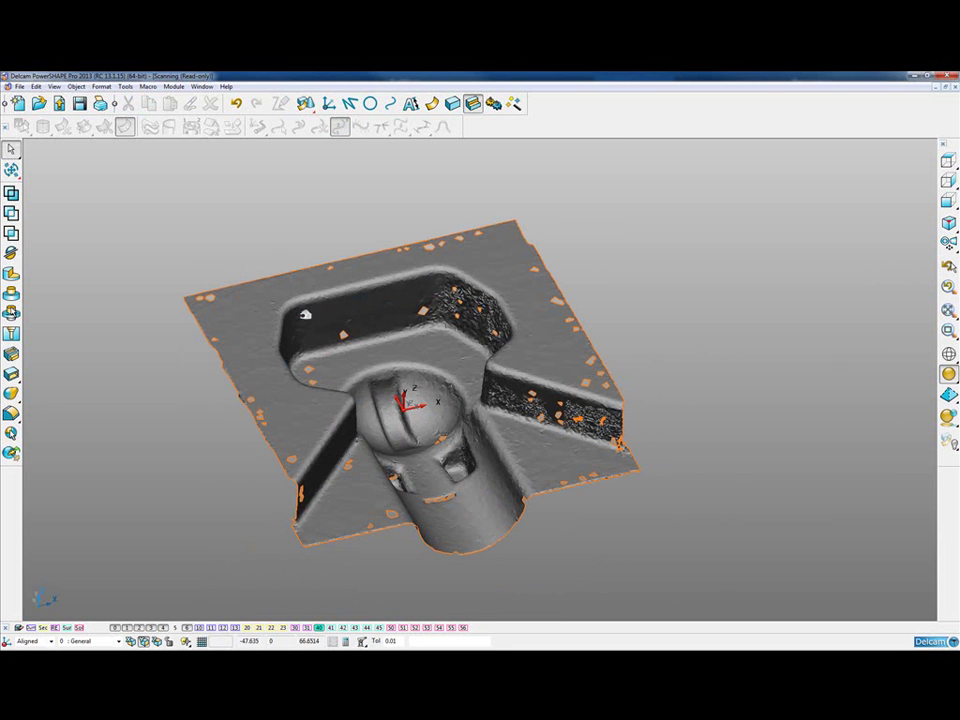
left_click(433, 347)
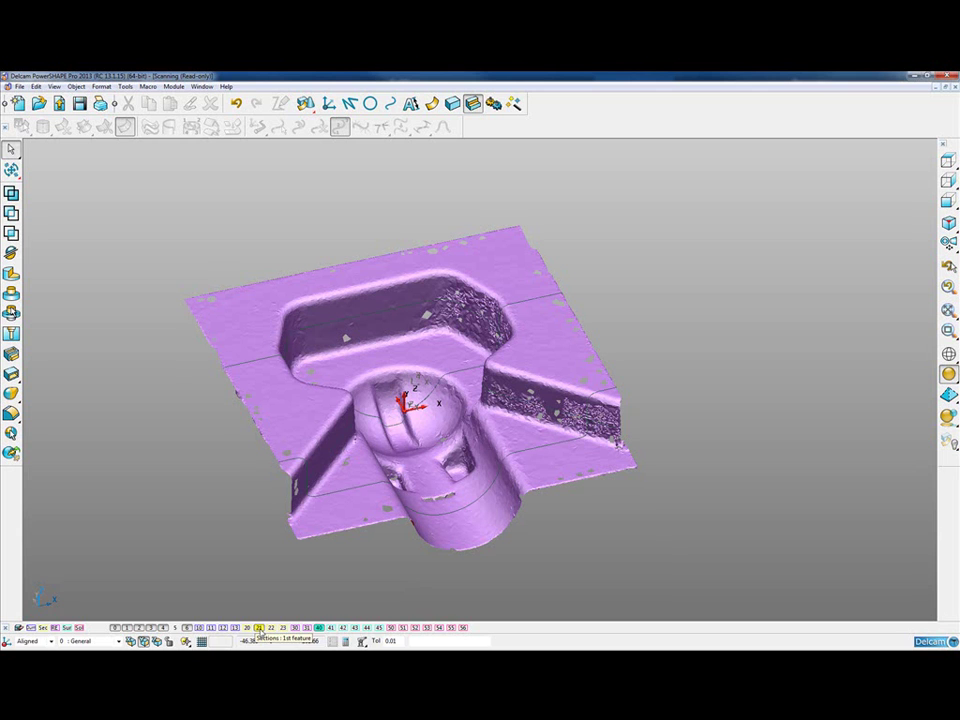
left_click(332, 628)
left_click(332, 628)
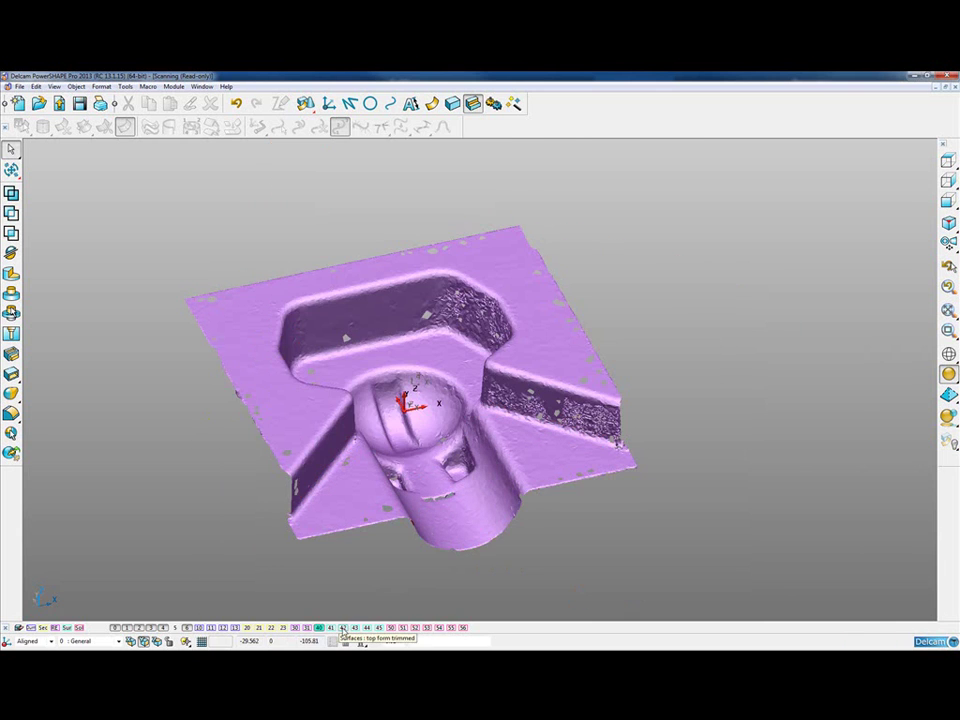
left_click(343, 628)
left_click(343, 628)
left_click(355, 628)
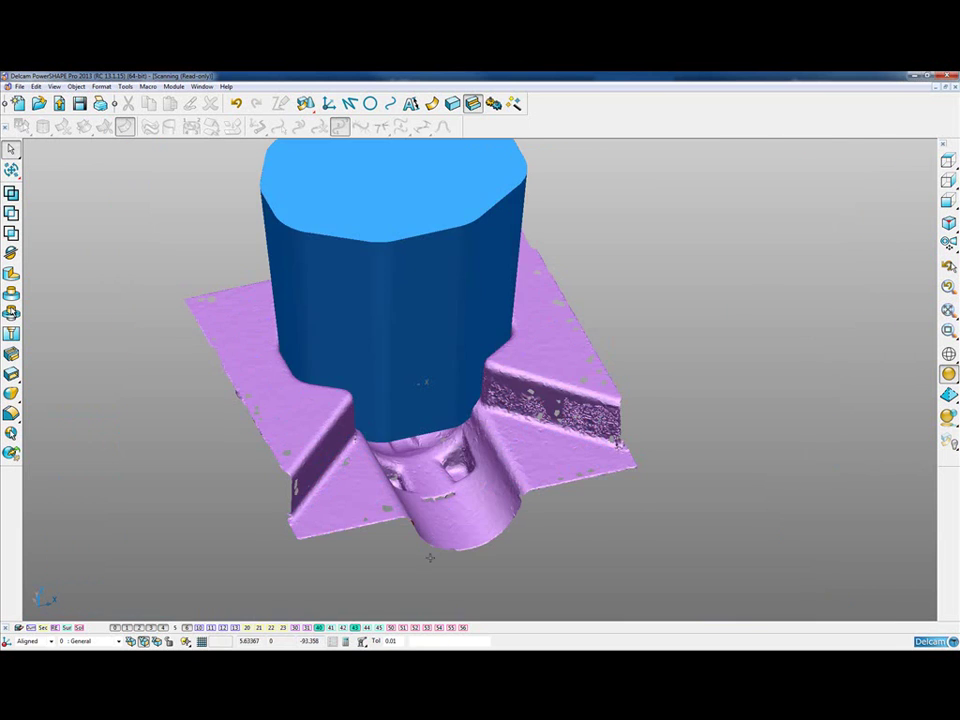
Hide the mesh and convert the closed pocket surfaces on level 43 into a solid
middle_click_drag(427, 380, 348, 508)
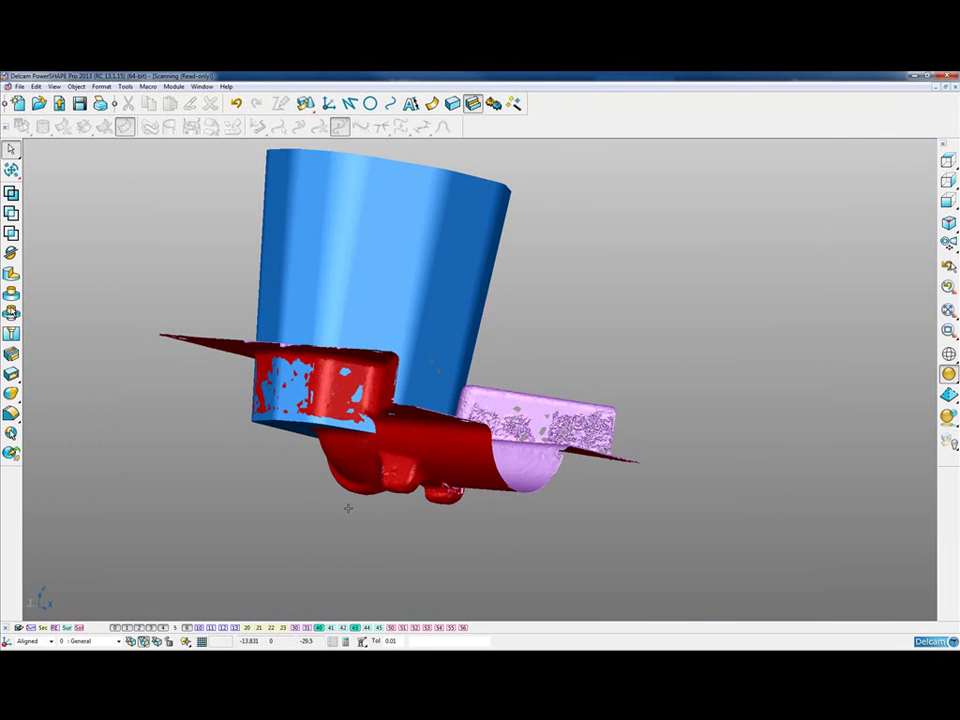
scroll(528, 495, "up", 3)
middle_click_drag(528, 495, 538, 315)
scroll(489, 392, "down", 3)
scroll(489, 392, "down", 1)
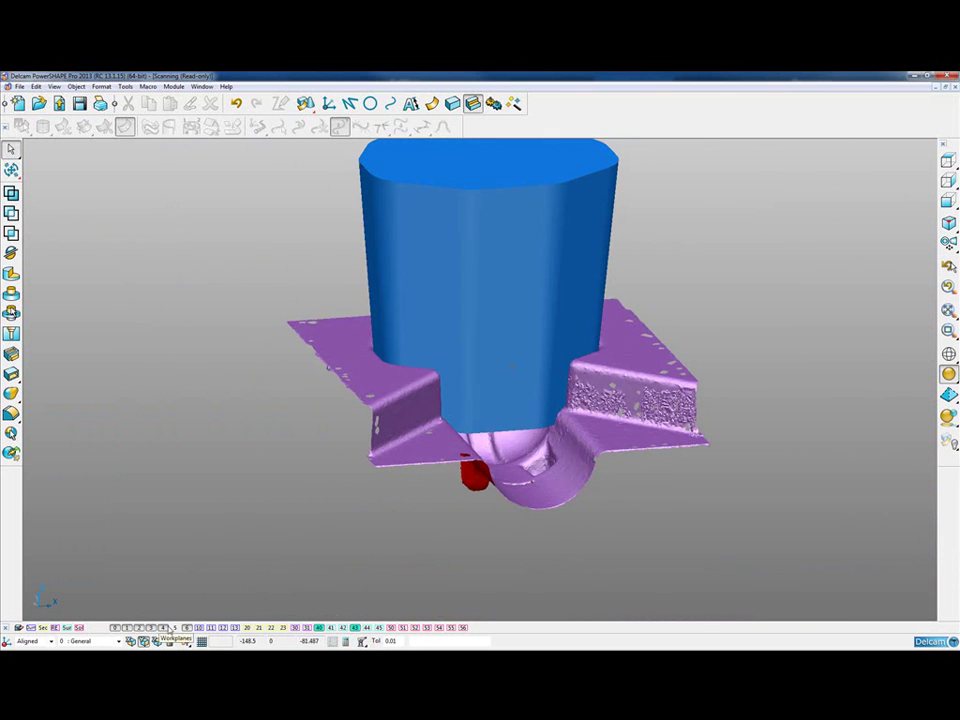
left_click(187, 630)
middle_click_drag(486, 386, 479, 440, "shift")
left_click_drag(294, 165, 776, 643)
left_click(461, 242)
left_click(452, 103)
left_click(10, 192)
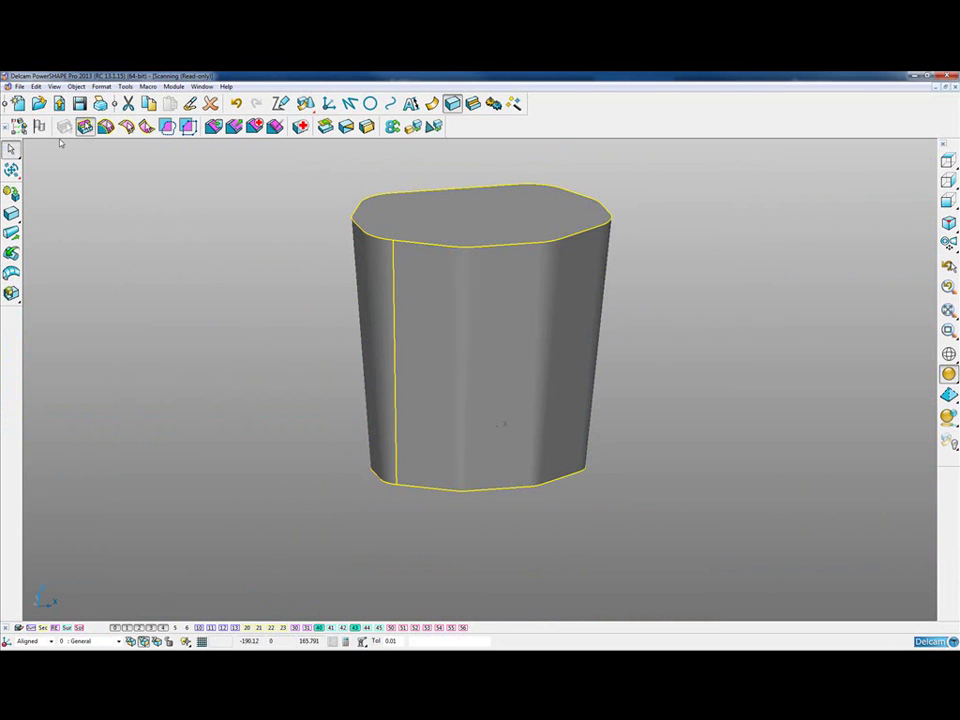
Fillet the bottom edge loop of the pocket solid with a radius of 3.5, following continuous edges
left_click(480, 349)
left_click(472, 103)
middle_click_drag(405, 500, 350, 290)
left_click(11, 413)
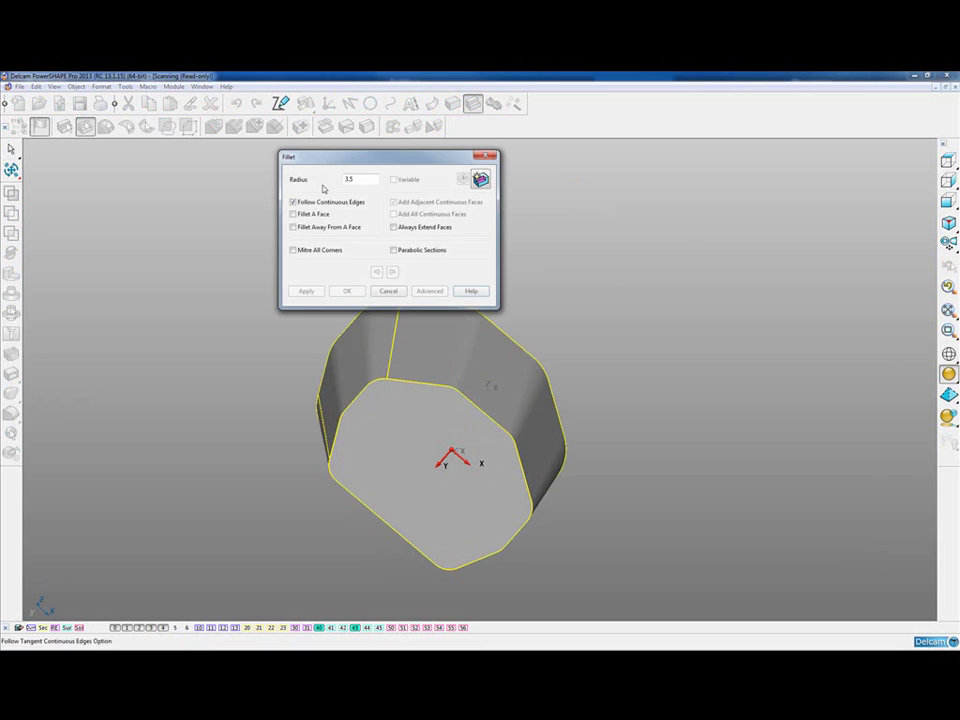
left_click(406, 377)
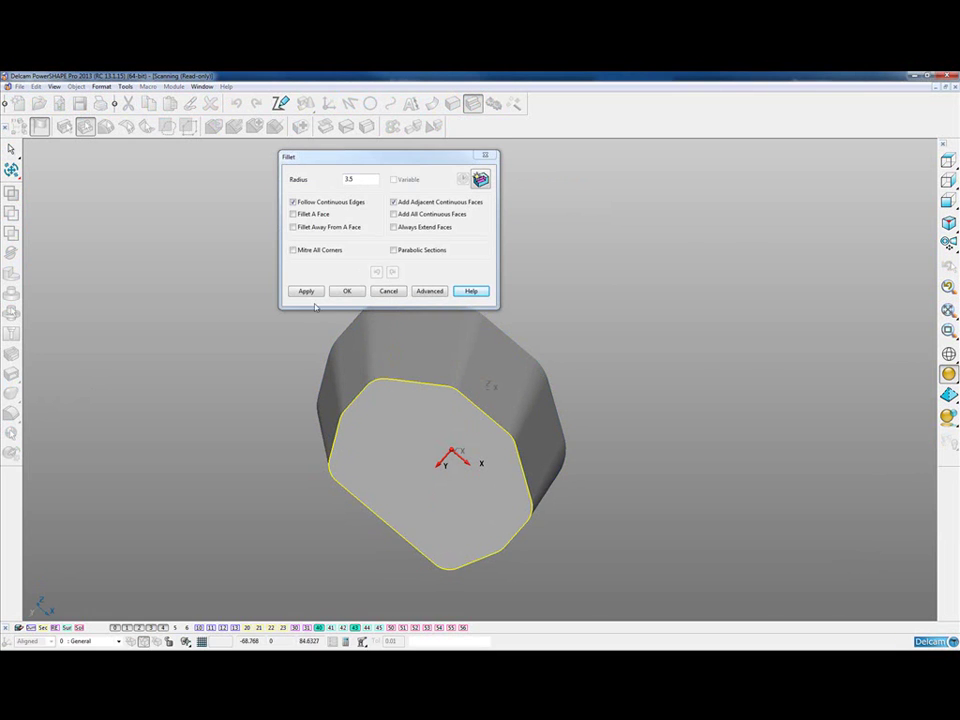
left_click(307, 291)
left_click(347, 291)
Display the block solid on level 50 and subtract the filleted pocket solid from it
middle_click_drag(352, 297, 589, 353)
middle_click_drag(266, 392, 247, 347, "shift")
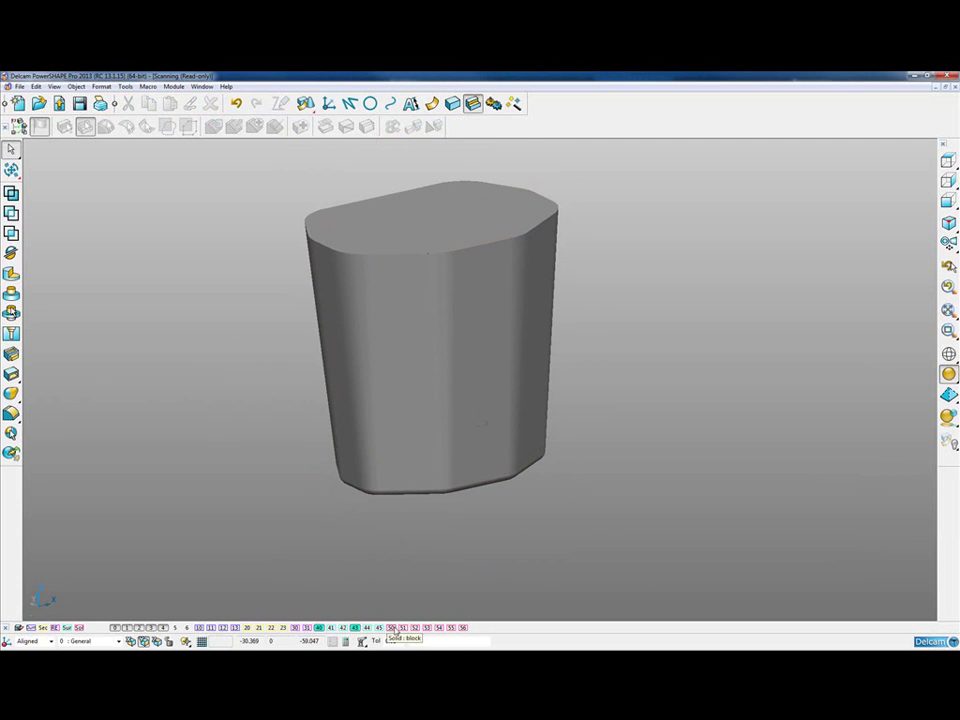
left_click(391, 627)
left_click(567, 456)
left_click(408, 314)
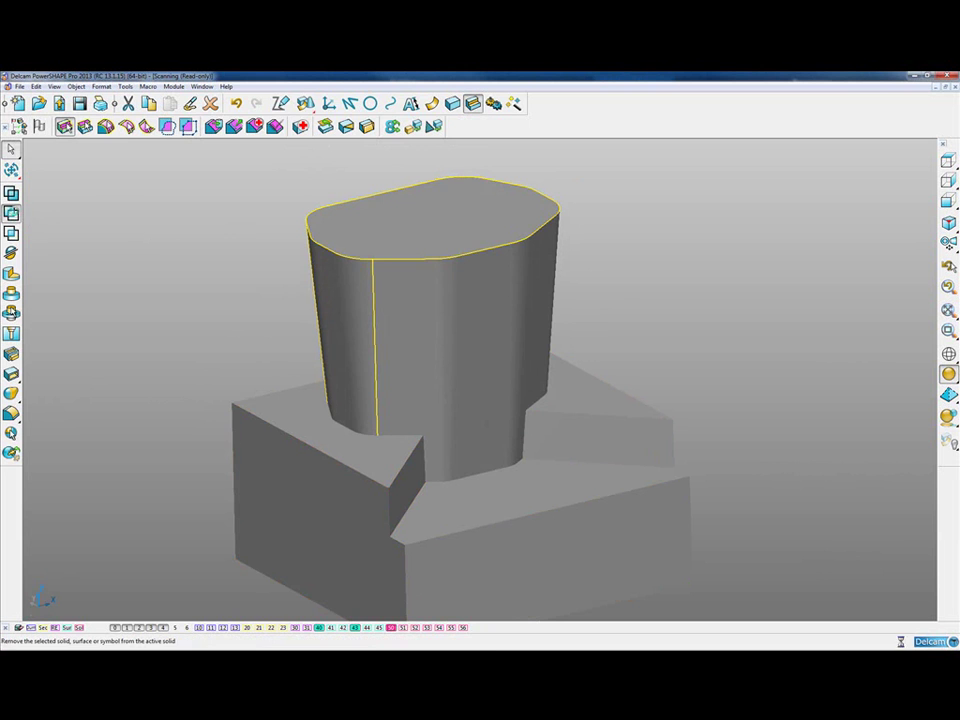
left_click(12, 214)
left_click(455, 263)
middle_click_drag(454, 262, 508, 378)
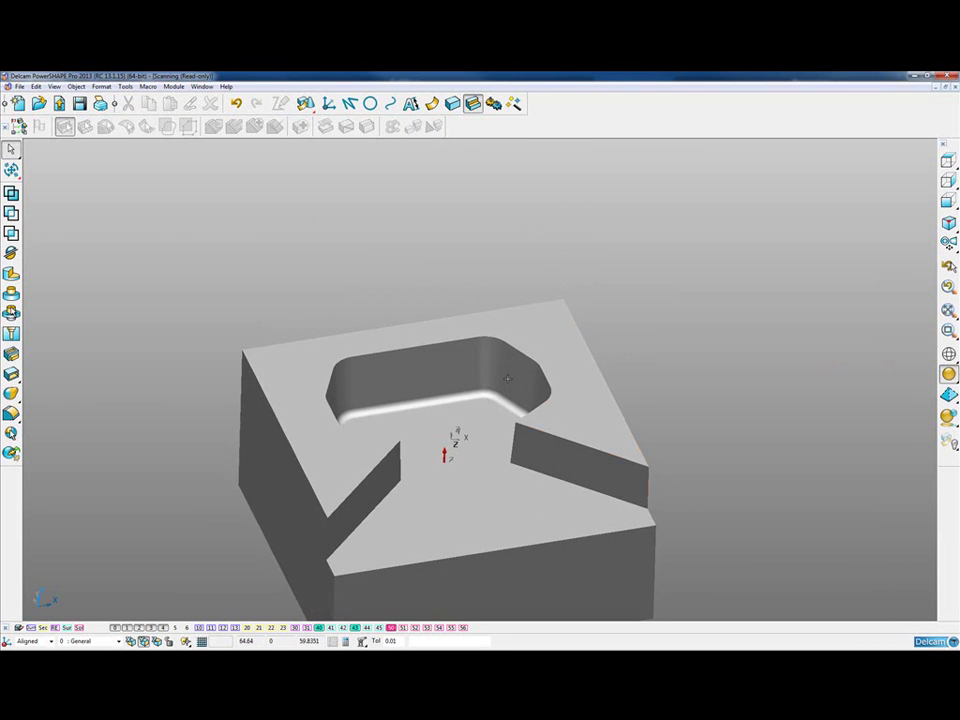
Compare the pocketed block with the mesh on level 6, hide the level 50 solid and leave only the mesh displayed
left_click(187, 628)
middle_click_drag(423, 340, 470, 320)
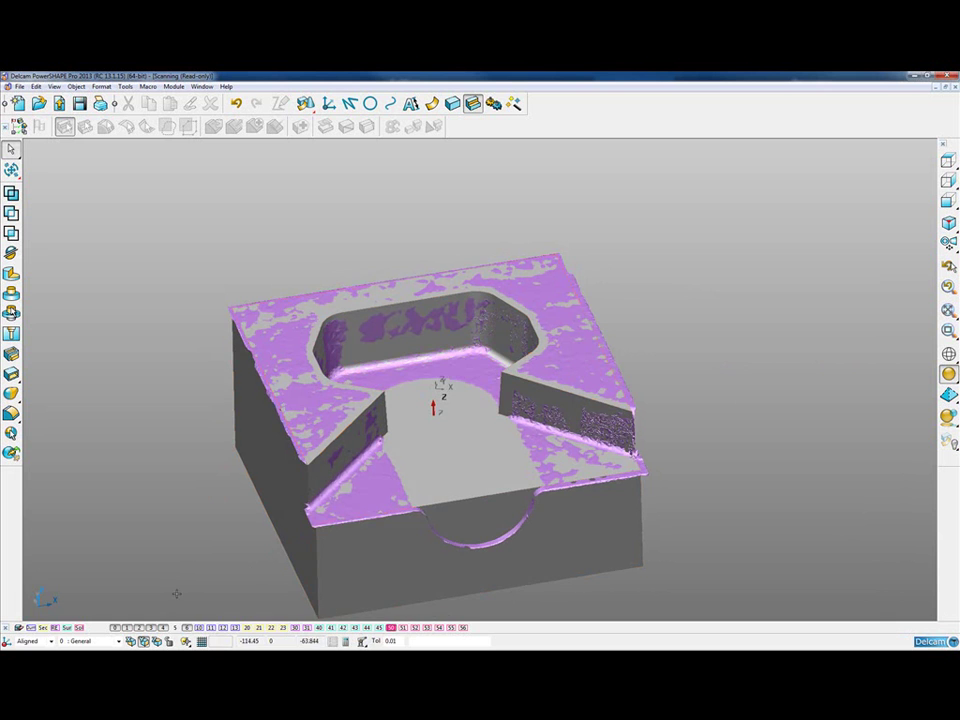
left_click(187, 628)
left_click(222, 606)
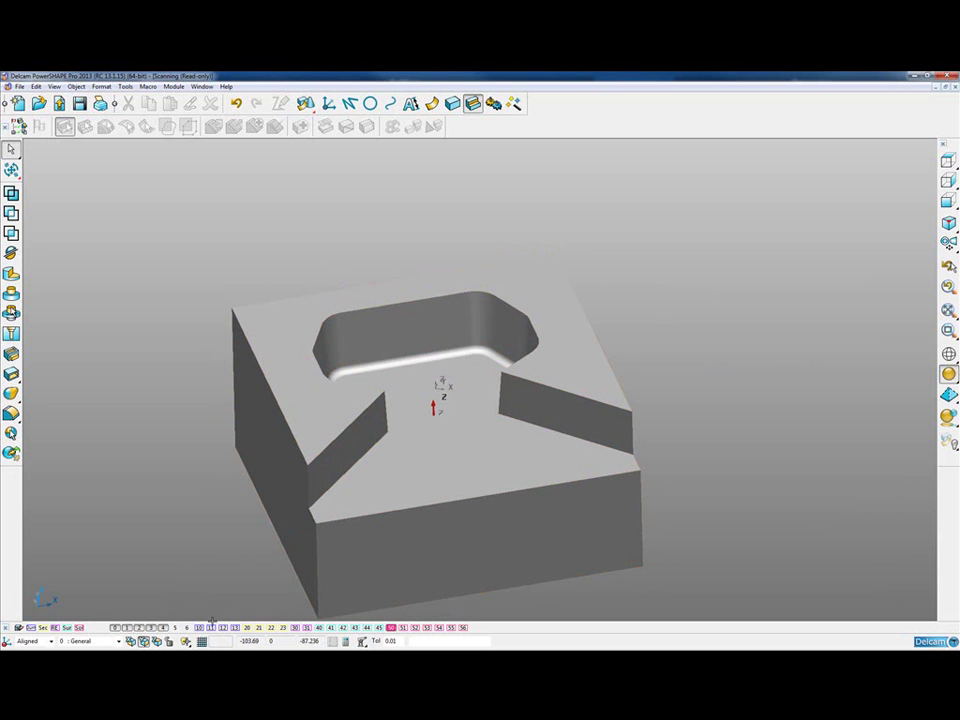
left_click(391, 628)
left_click(391, 628)
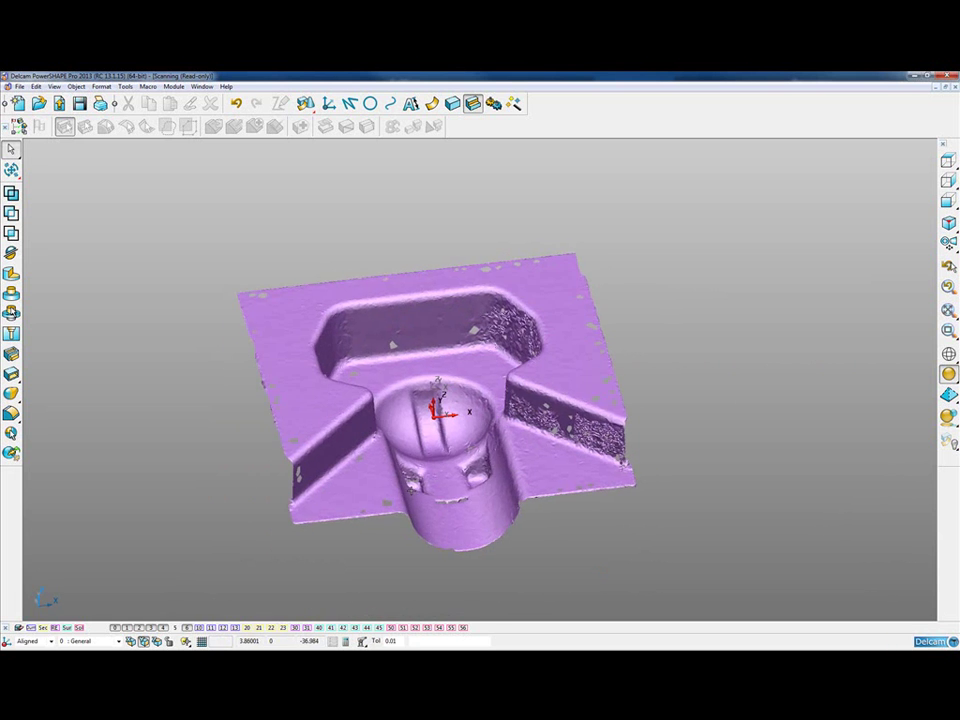
Display the second-feature section curves on level 22 and view them with and without the mesh on level 6
left_click(386, 446)
middle_click_drag(351, 355, 536, 557, "ctrl+shift")
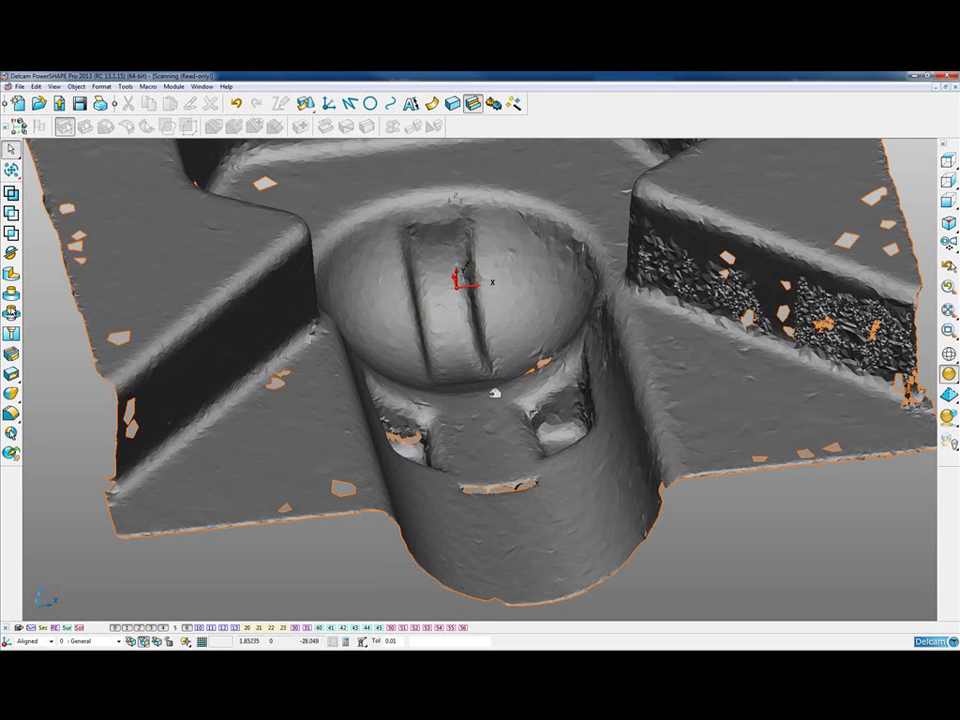
left_click(502, 341)
scroll(410, 390, "down", 2)
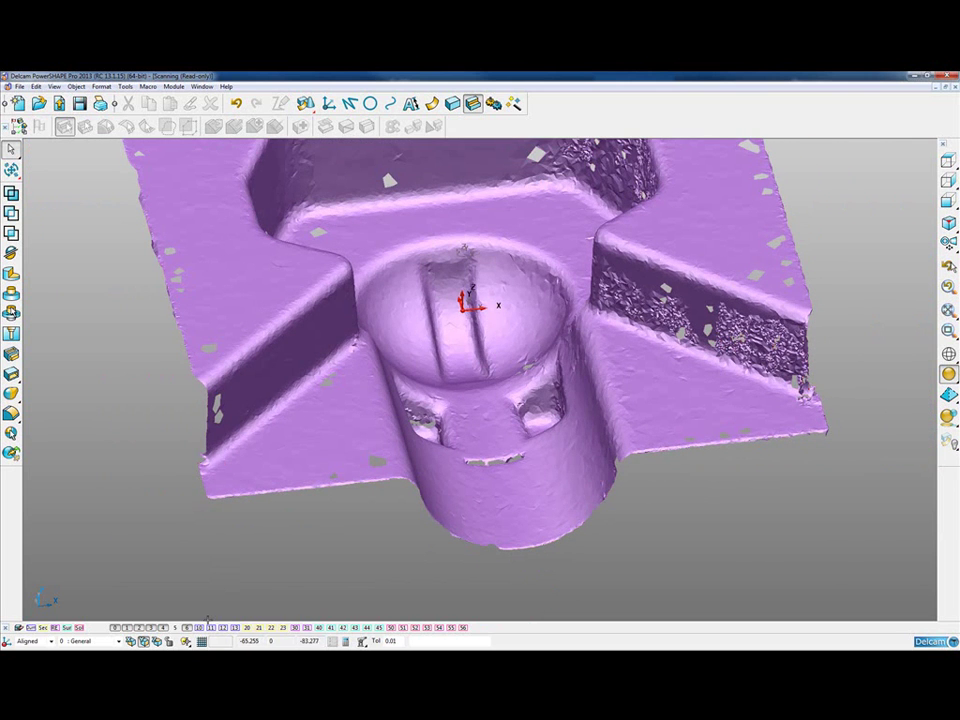
left_click(270, 628)
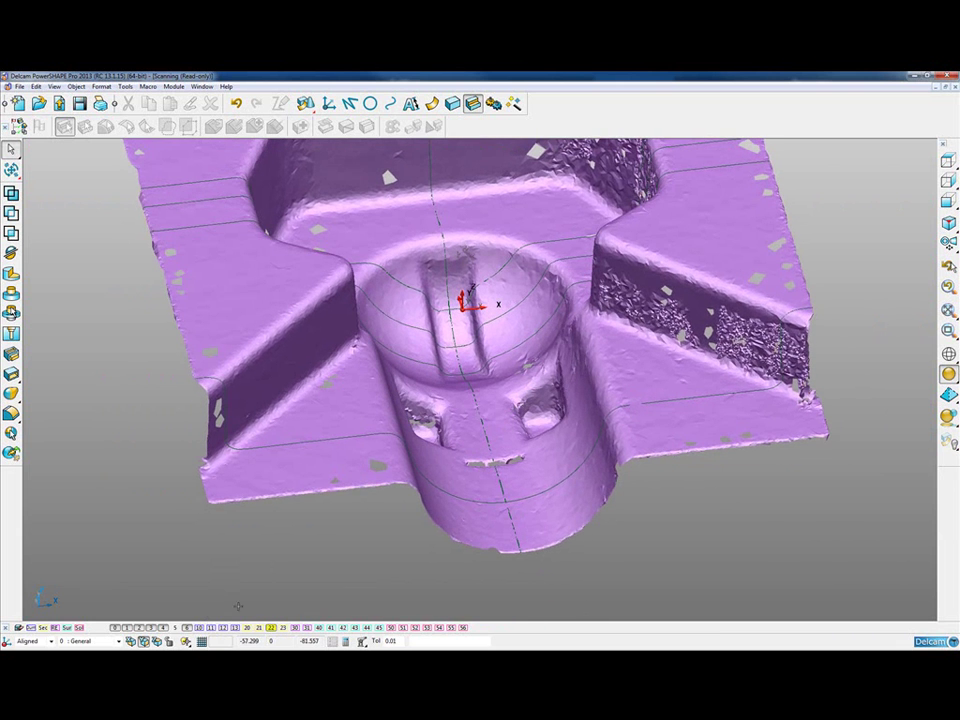
left_click(187, 629)
middle_click_drag(460, 497, 575, 487)
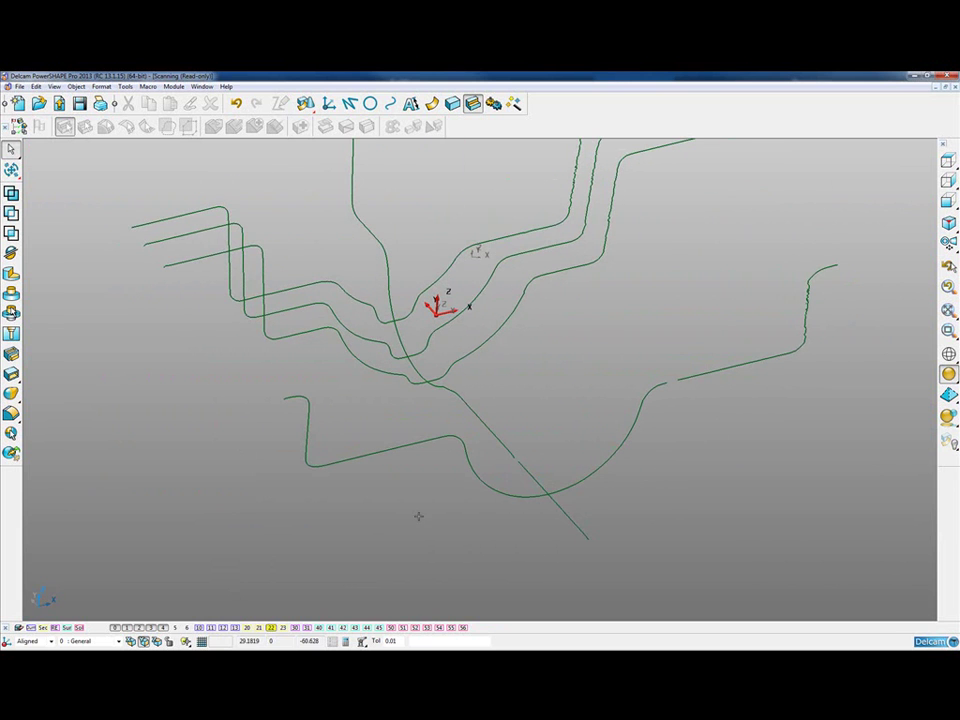
left_click(190, 638)
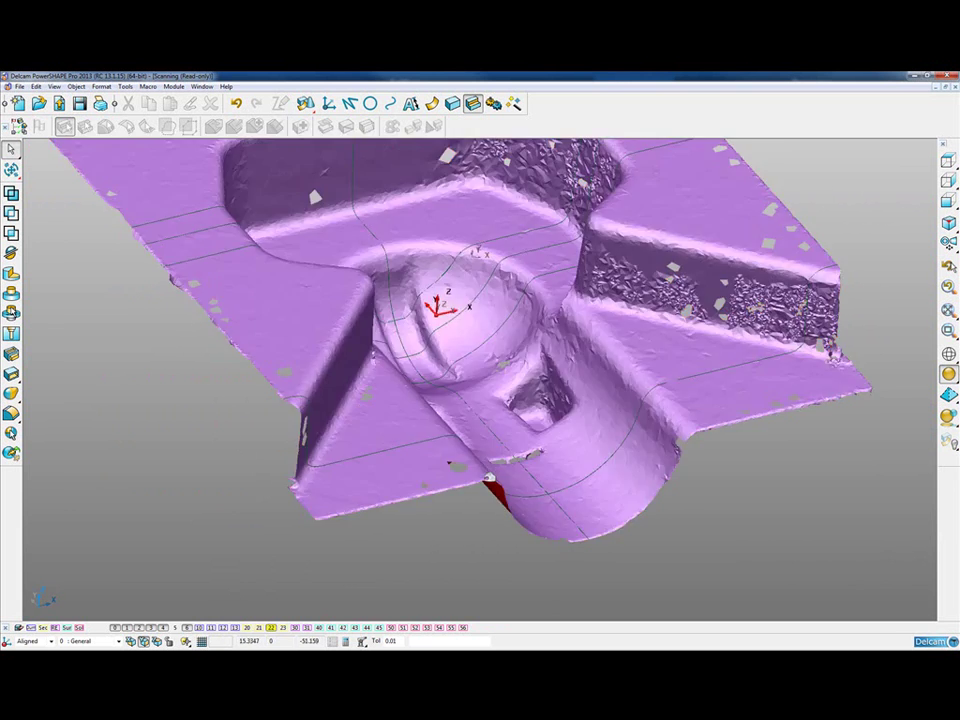
Select the section curve across the half-cylinder and display the cylinder and sphere surfaces on level 44
left_click(633, 420)
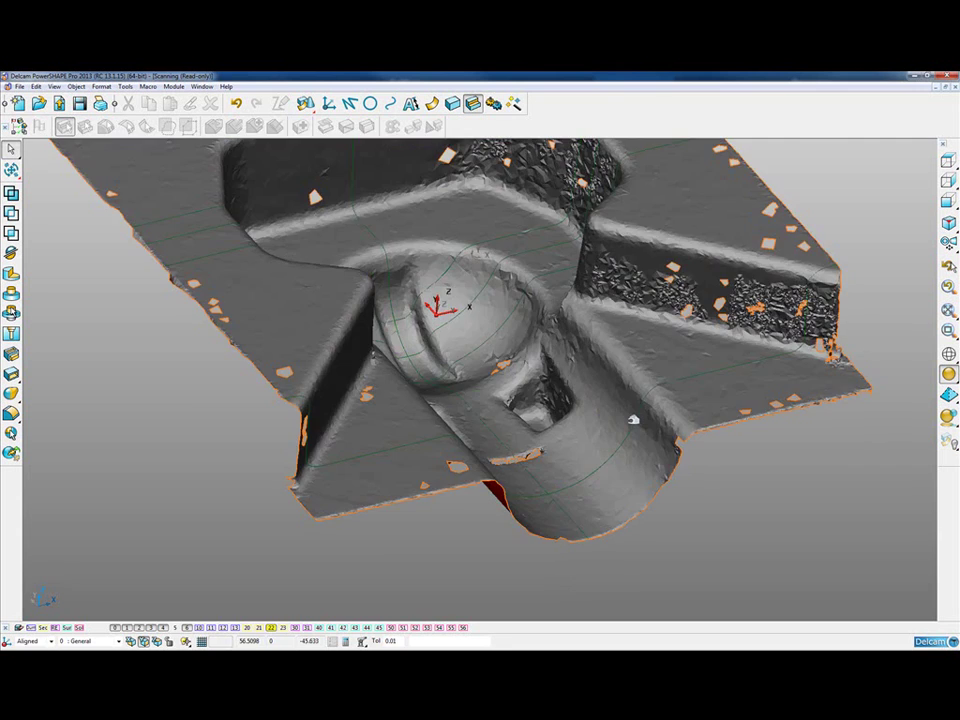
left_click(633, 422)
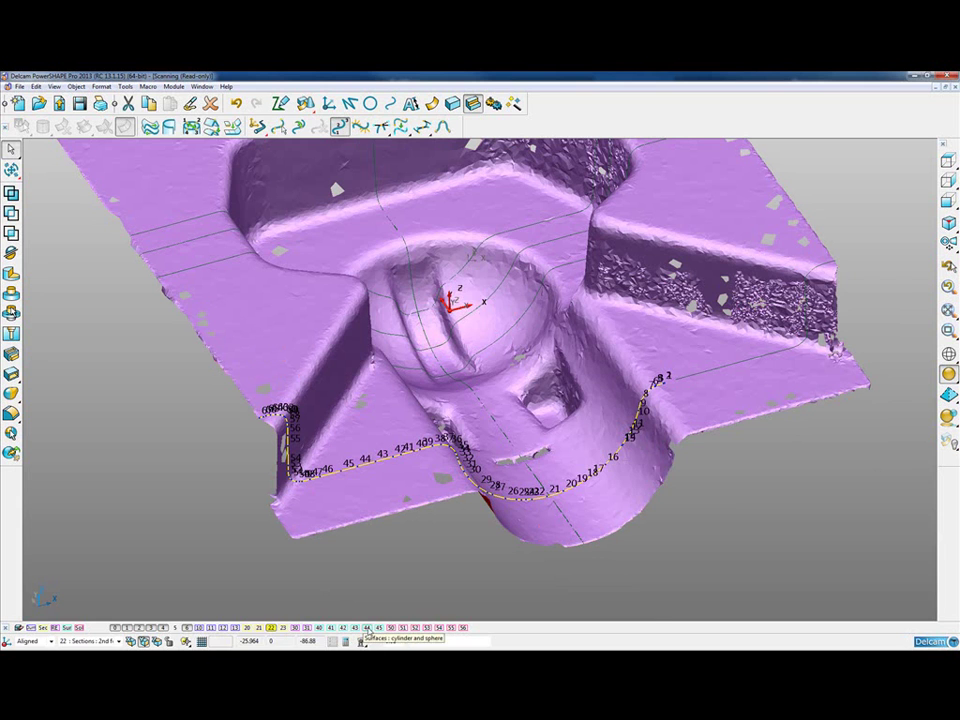
left_click(367, 628)
middle_click_drag(806, 457, 665, 370)
middle_click_drag(427, 368, 475, 333)
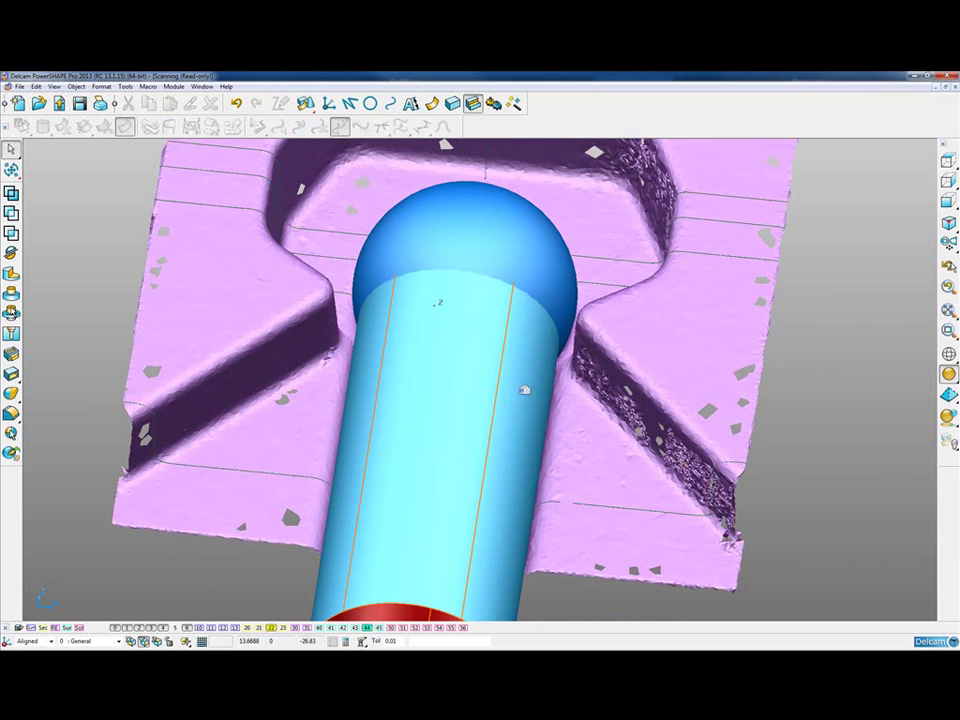
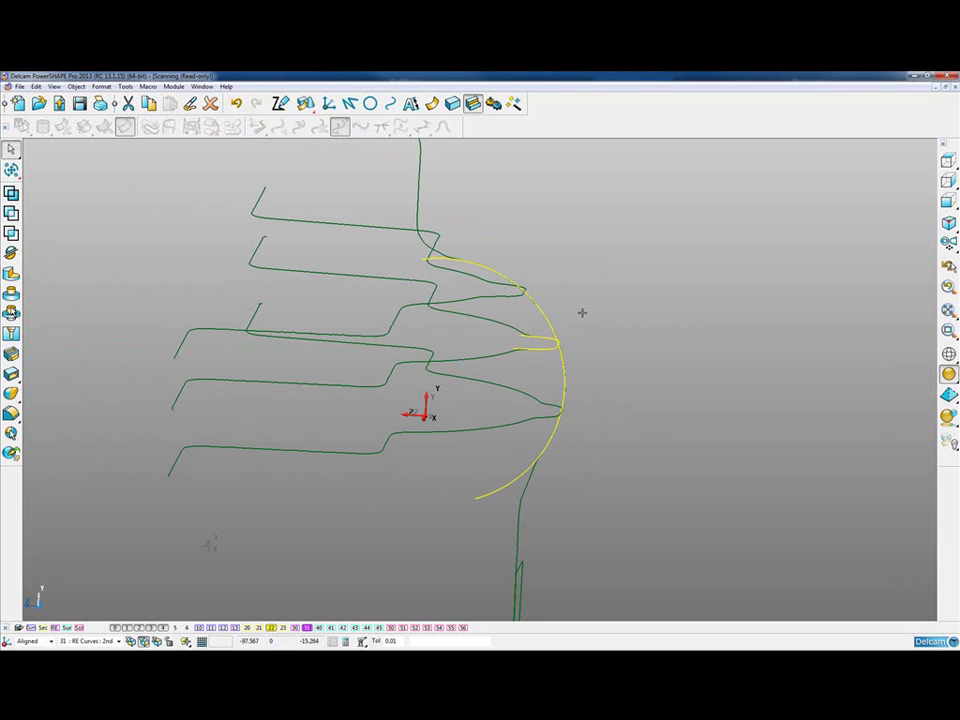
Create a surface from the selected arc and U-shaped profile to form the curved rib on the sphere
key("ctrl+f")
middle_click_drag(609, 274, 366, 303)
left_click(142, 262)
left_click(217, 261)
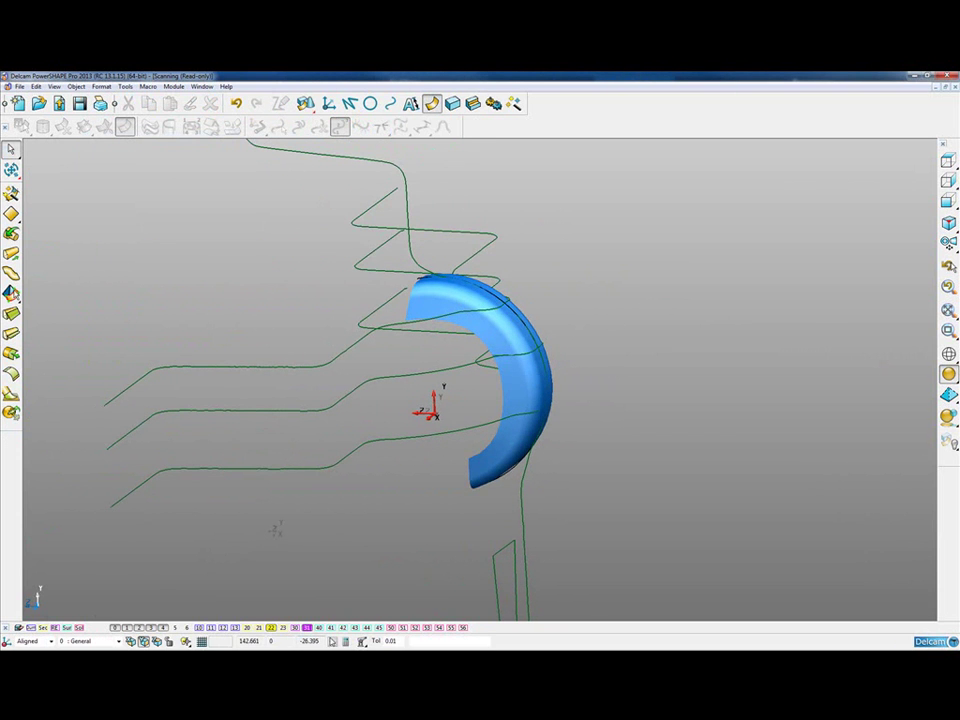
Display the cylinder and sphere surfaces on level 44 together with the new rib surface
left_click(368, 629)
scroll(553, 439, "down", 2)
middle_click_drag(553, 439, 382, 494)
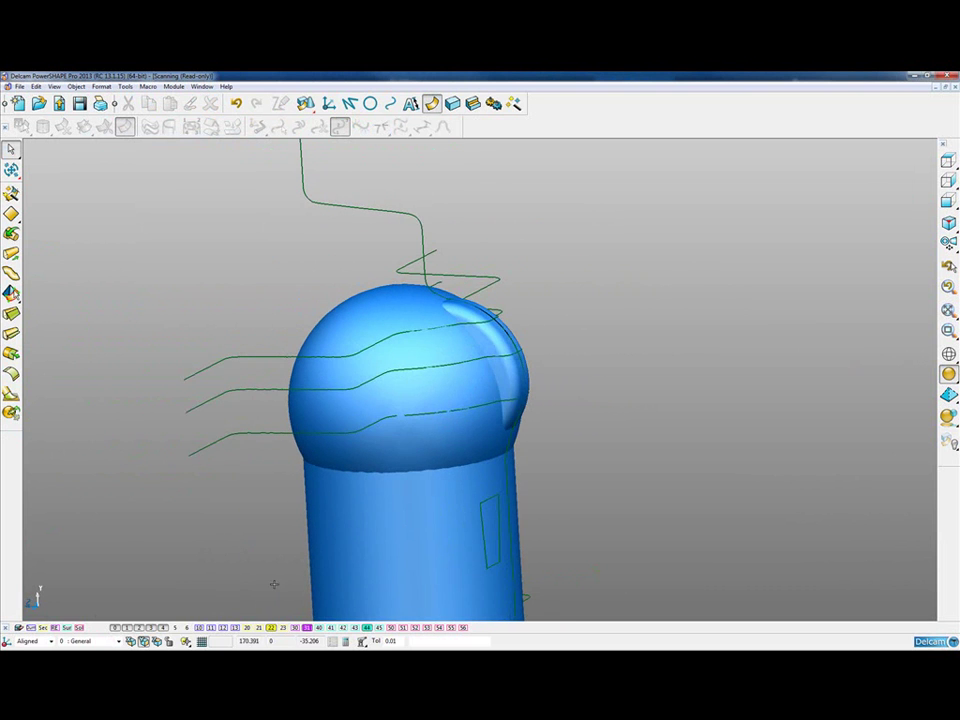
Compare the rib surface and the tapered outline on the cylinder with the mesh on level 6, leaving the mesh hidden
left_click(192, 627)
middle_click_drag(540, 412, 480, 430)
left_click(187, 627)
middle_click_drag(317, 456, 364, 399)
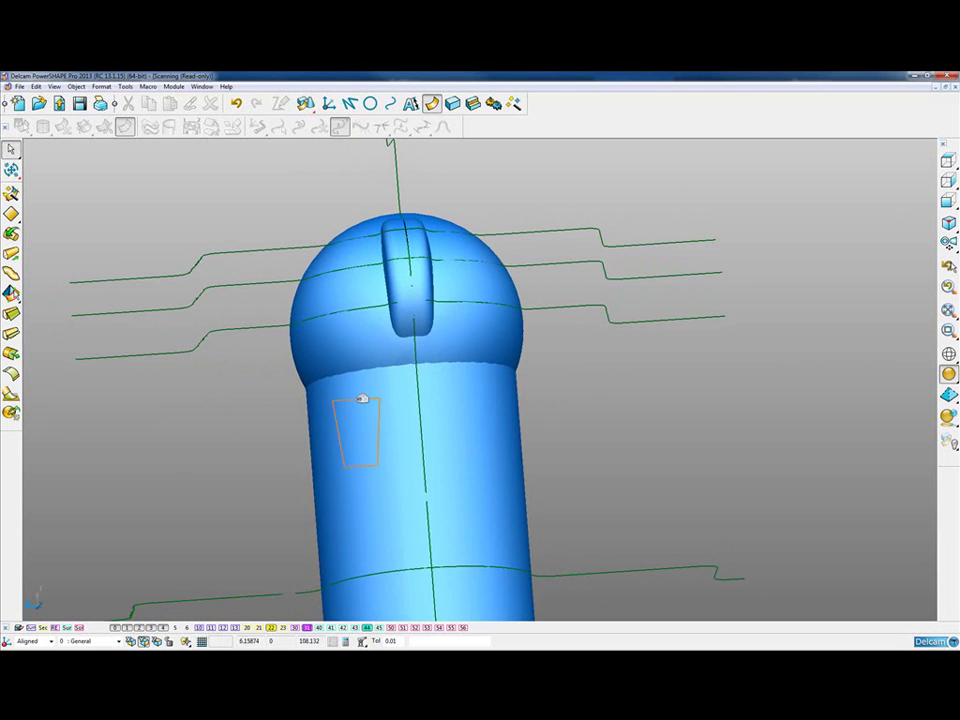
left_click(188, 627)
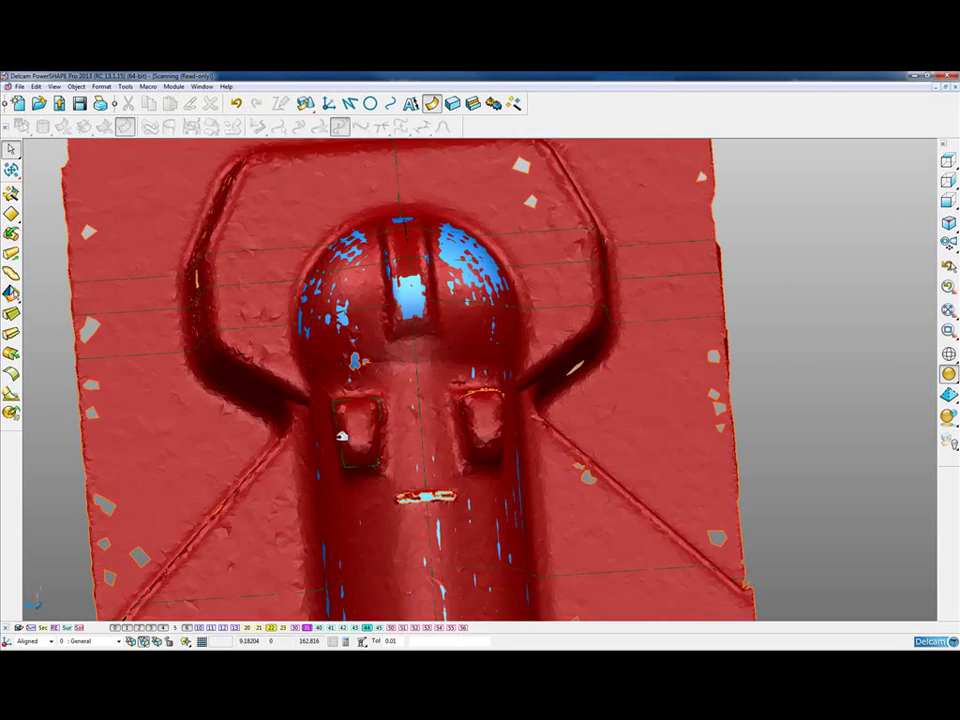
left_click(188, 627)
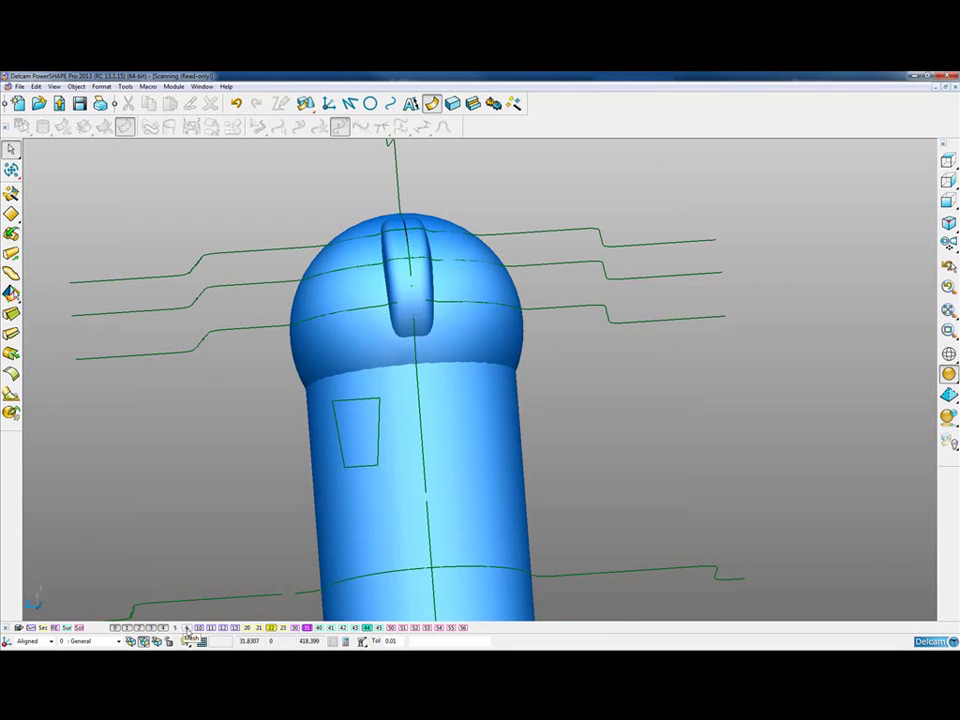
Display the third-feature section curves on level 23 and the matching boss surfaces on level 45
left_click(284, 627)
middle_click_drag(264, 333, 509, 535, "ctrl+shift")
mouse_move(489, 491)
middle_mouse_down()
mouse_move(519, 439)
mouse_move(505, 515)
mouse_move(446, 313)
middle_mouse_up()
middle_click_drag(379, 422, 641, 306)
middle_click_drag(523, 304, 486, 335, "shift")
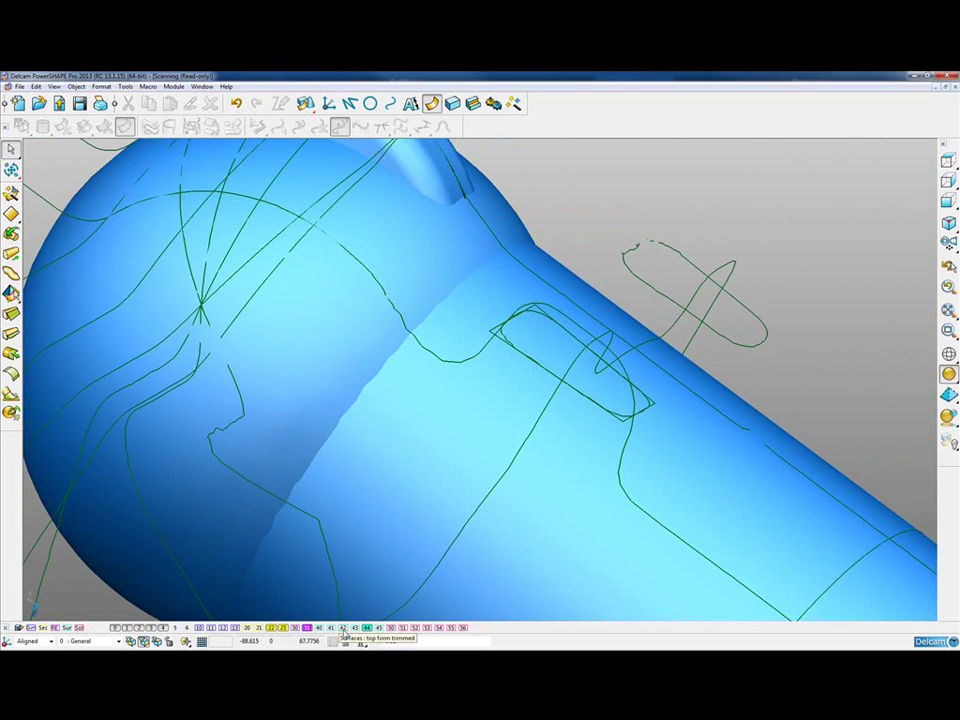
left_click(378, 628)
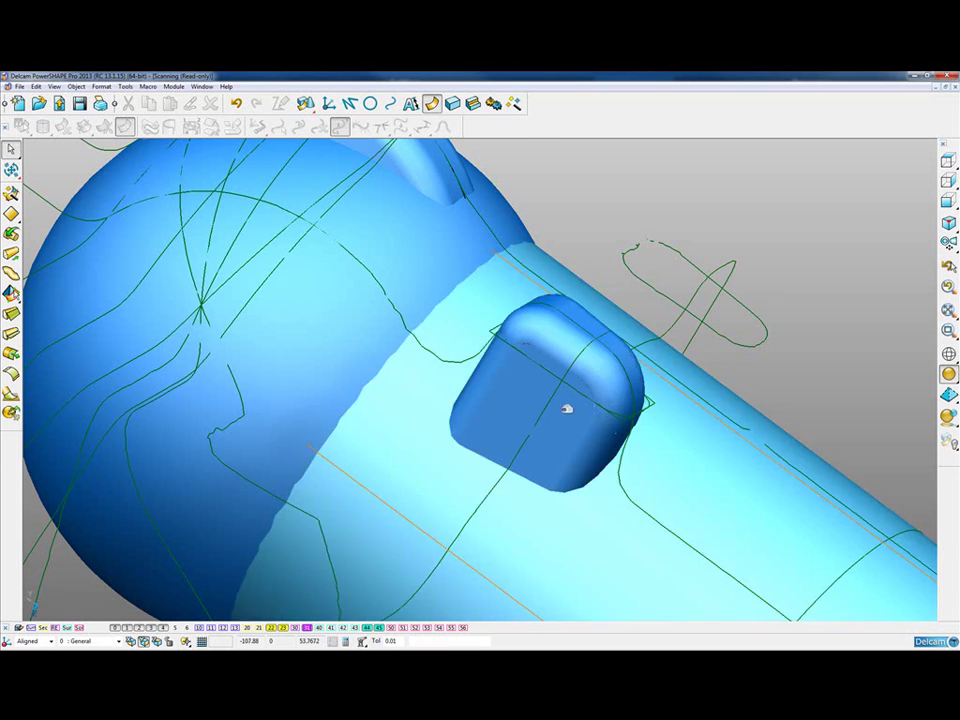
middle_click_drag(615, 349, 606, 278)
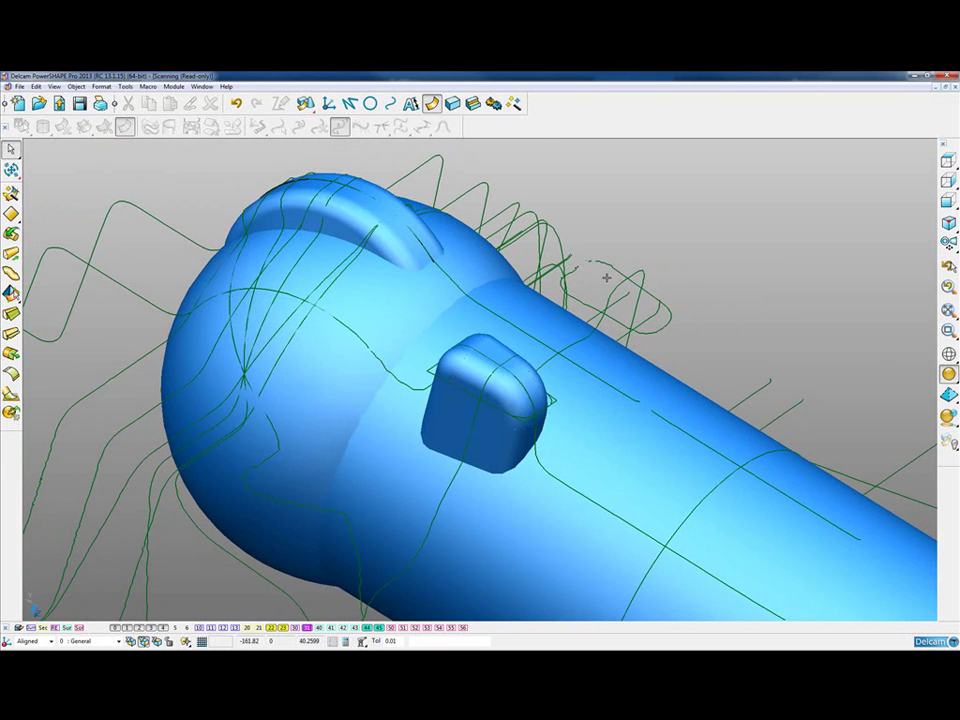
Hide the cylinder and sphere on level 44 and move the curved rib surface onto that level
left_click(366, 628)
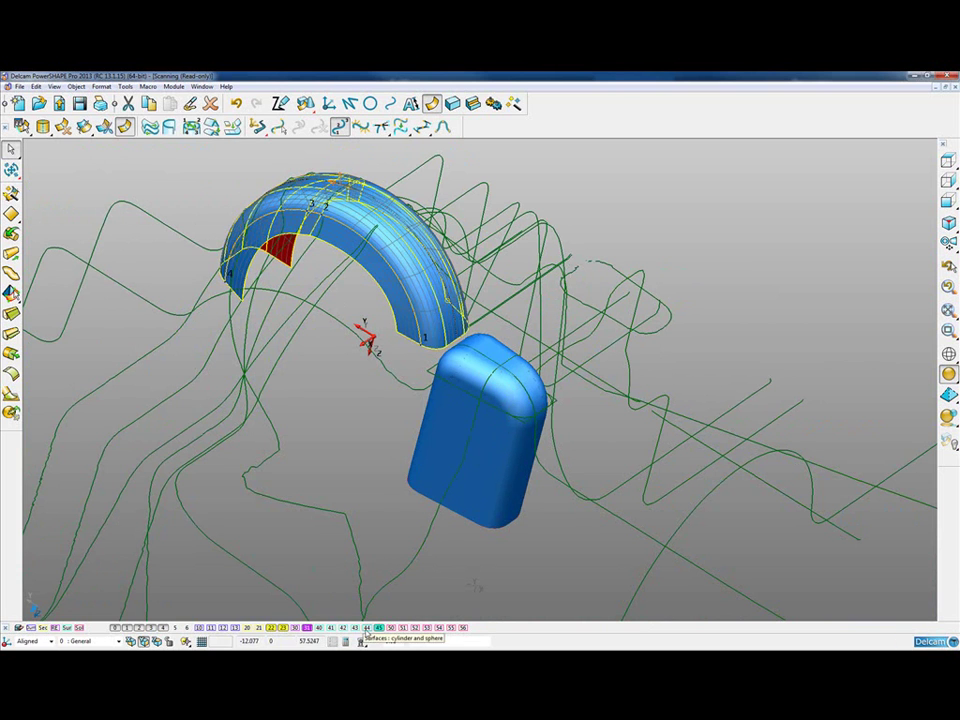
left_click(398, 315)
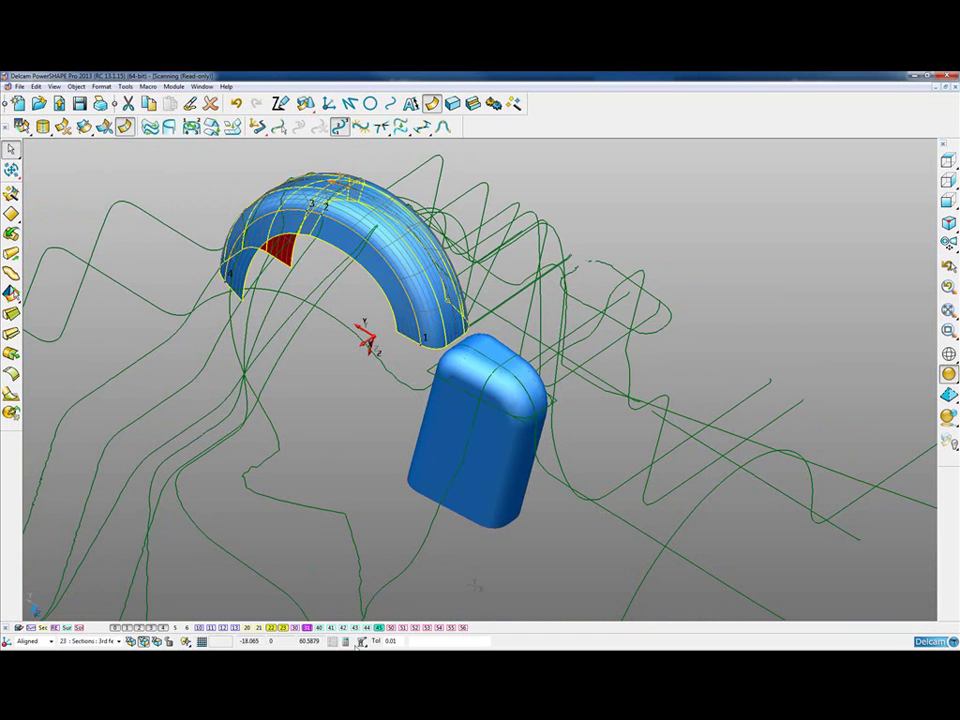
right_click(369, 630)
scroll(461, 498, "down", 3)
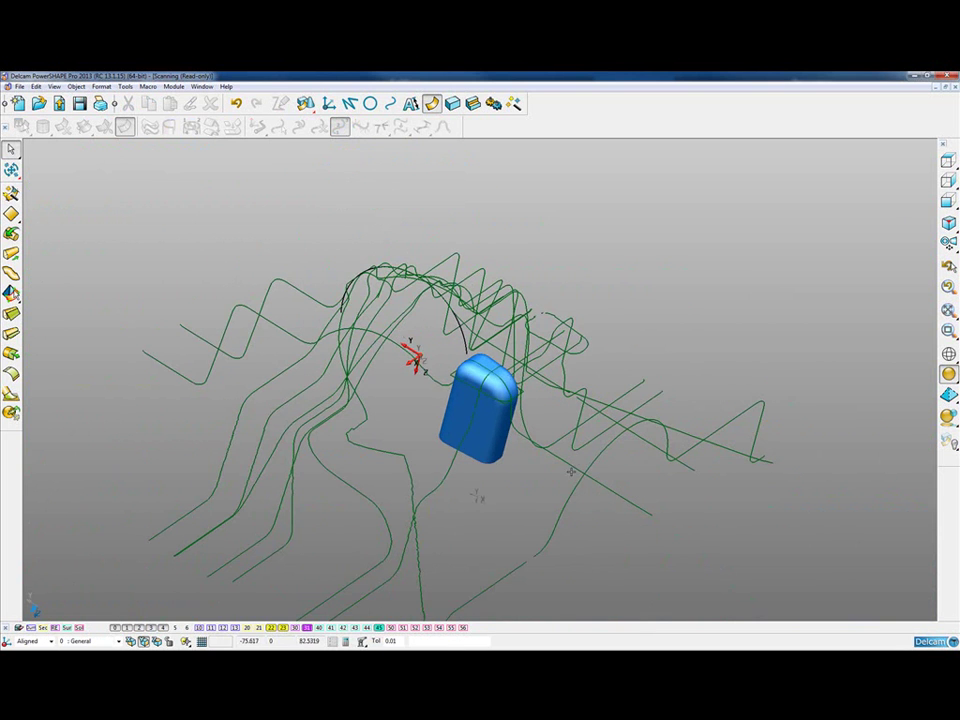
scroll(478, 497, "up", 3)
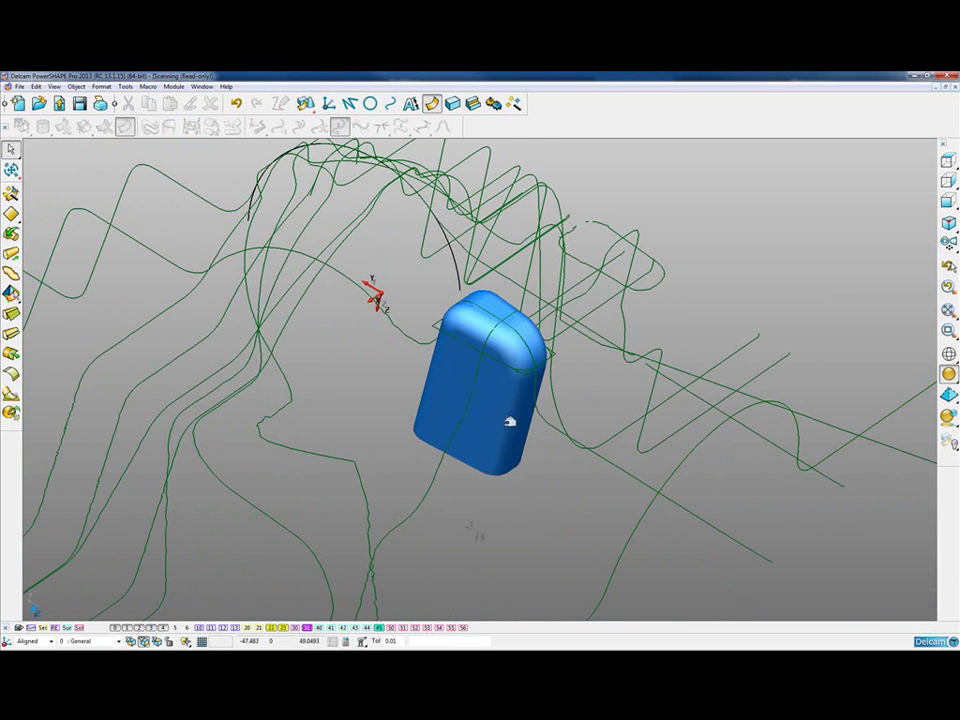
Select the level 45 boss surfaces in plan view and mirror a copy of them in the YZ plane
left_click(948, 160)
middle_click_drag(373, 302, 597, 478, "ctrl+shift")
scroll(597, 478, "up", 2)
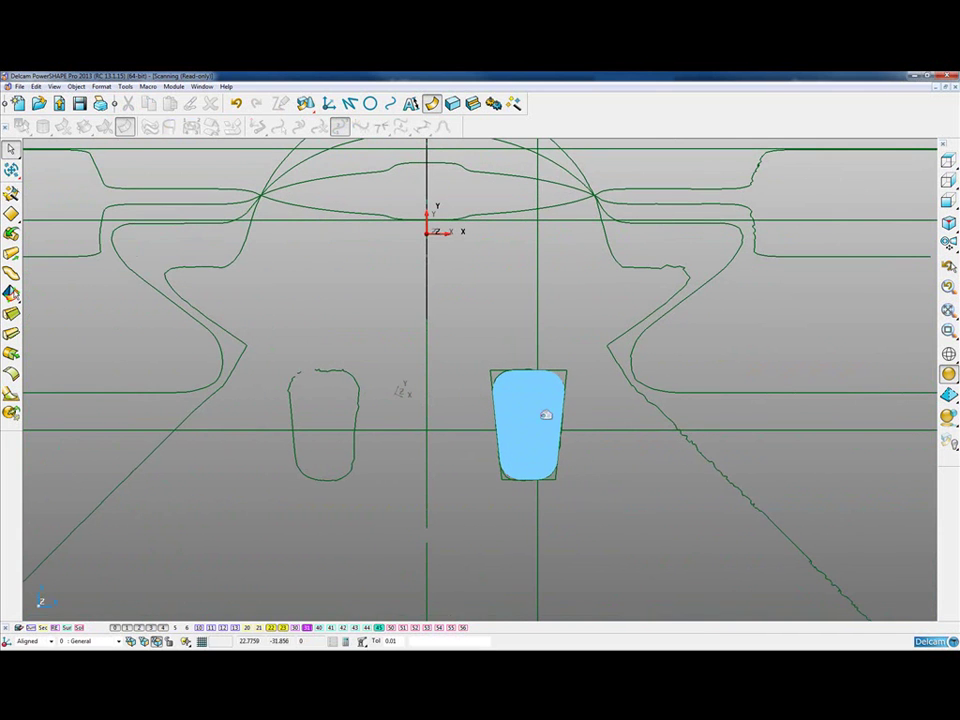
mouse_move(12, 151)
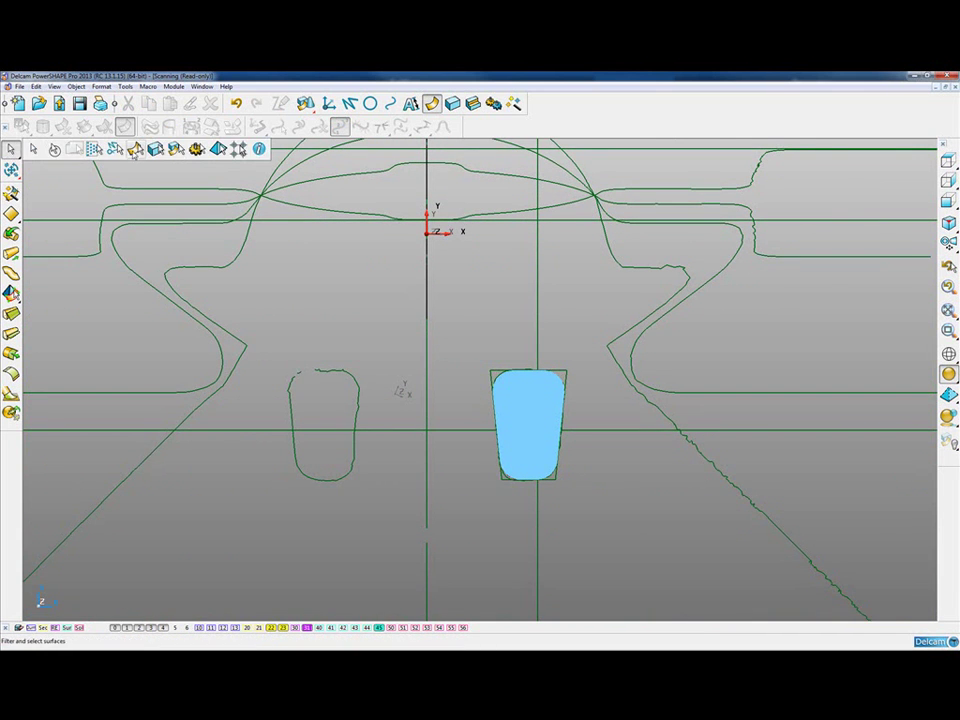
left_click(135, 151)
left_click(12, 233)
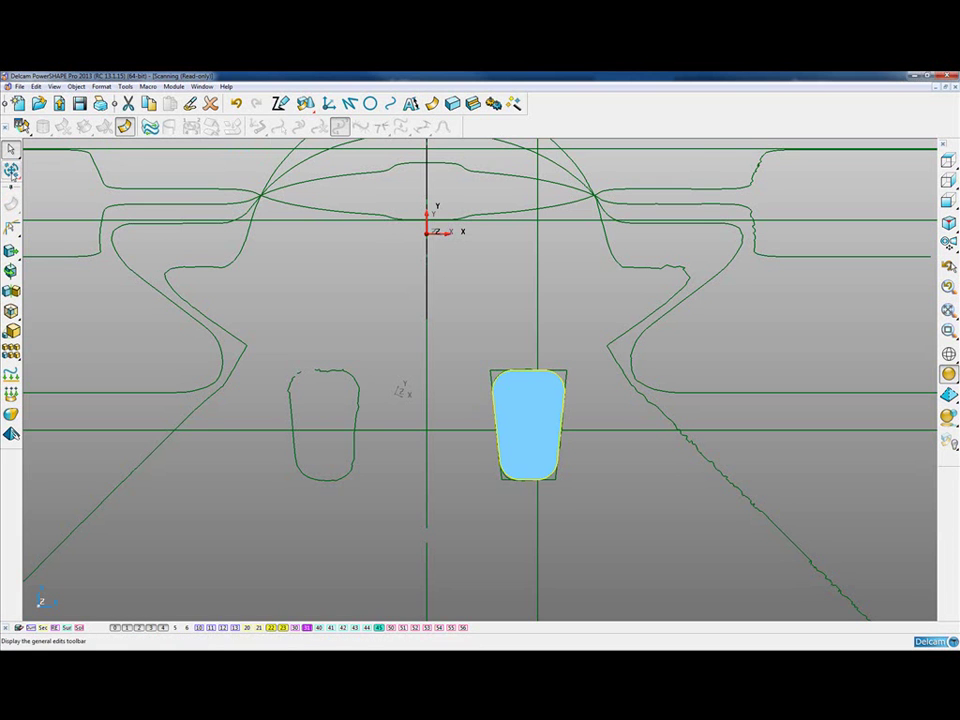
left_click(12, 226)
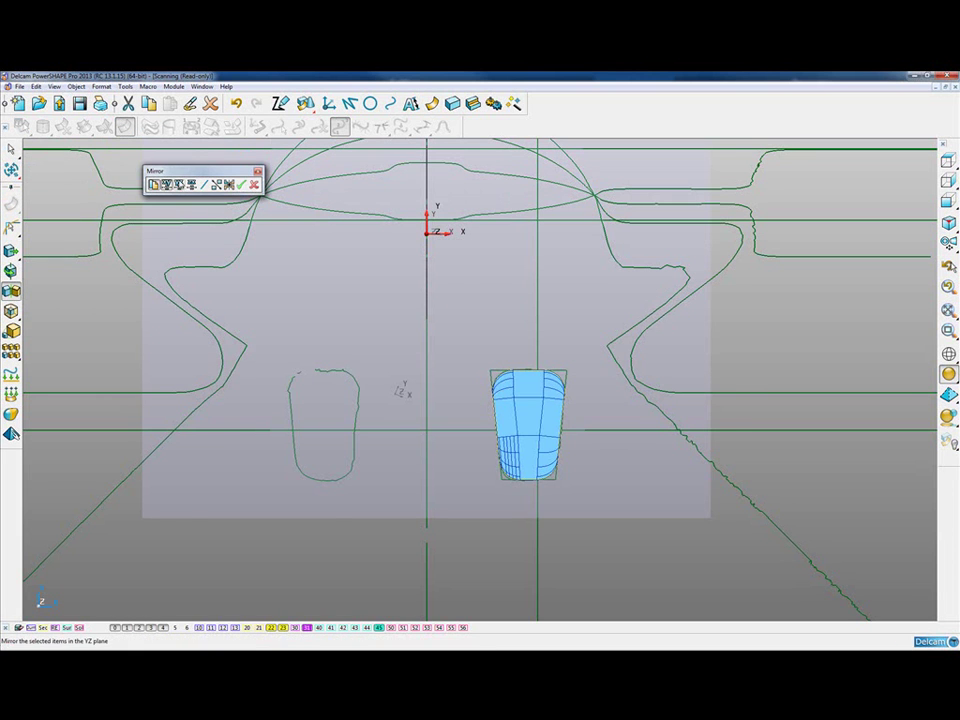
left_click(178, 185)
left_click(240, 185)
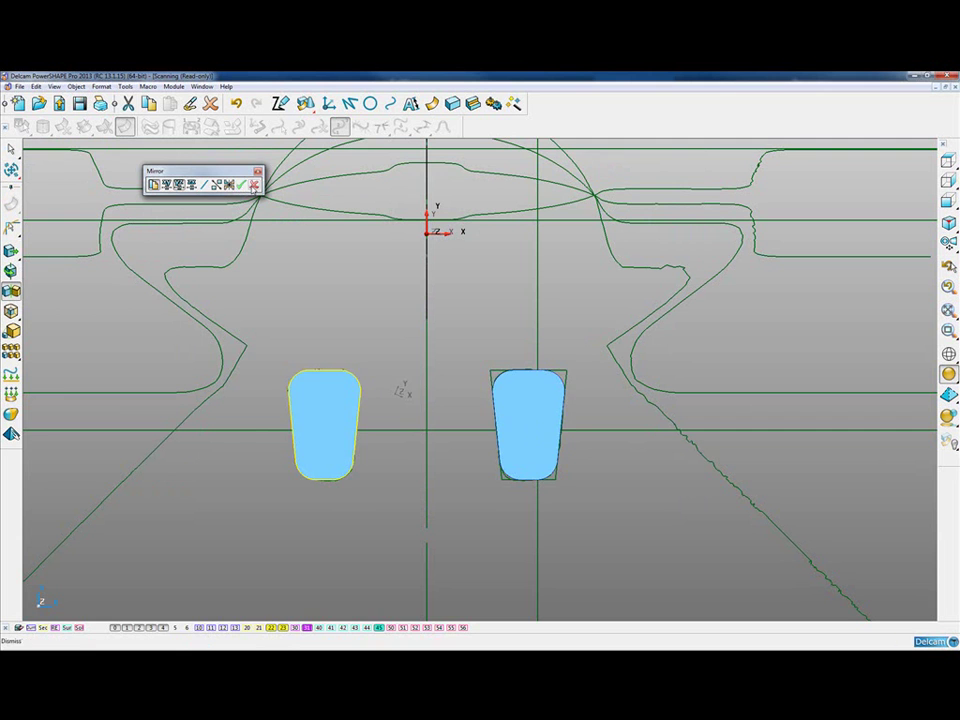
left_click(254, 187)
scroll(389, 316, "down", 2)
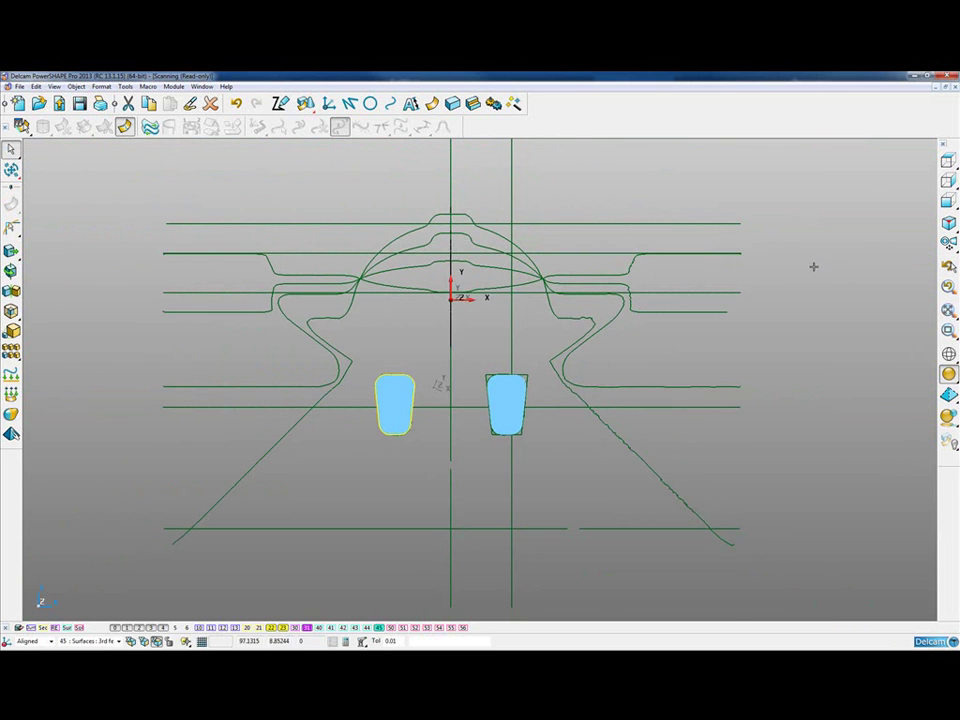
left_click(815, 266)
Display the level 44 surfaces with both bosses and hide the section and construction curves on levels 22, 23 and 31
middle_click_drag(821, 267, 409, 512)
left_click(367, 628)
middle_click_drag(580, 306, 226, 414)
middle_click_drag(529, 331, 446, 358)
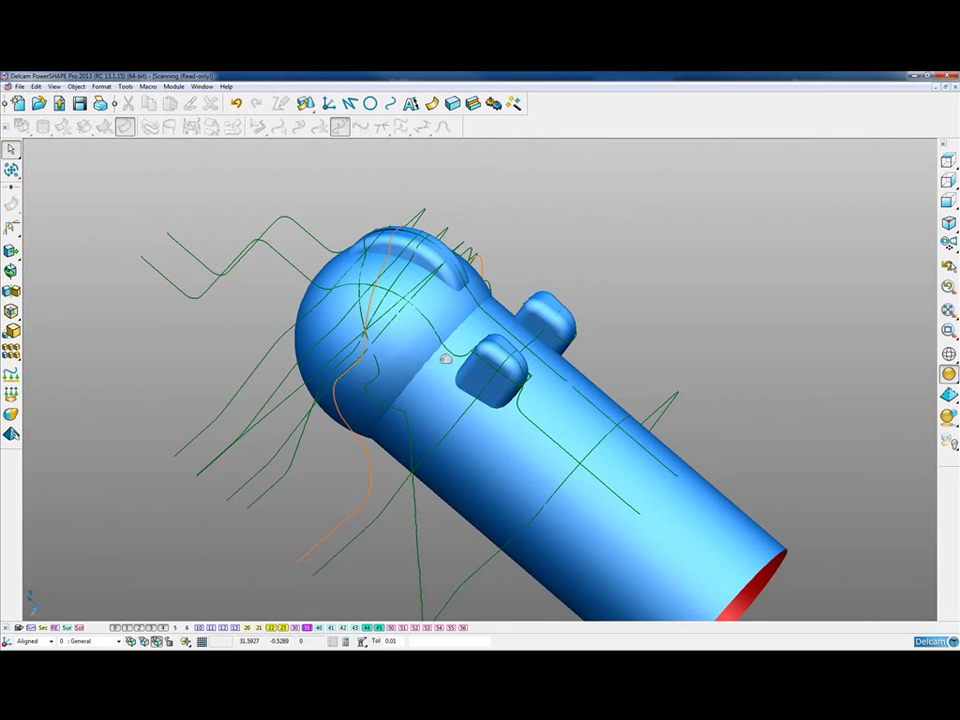
middle_click_drag(559, 301, 456, 290, "shift")
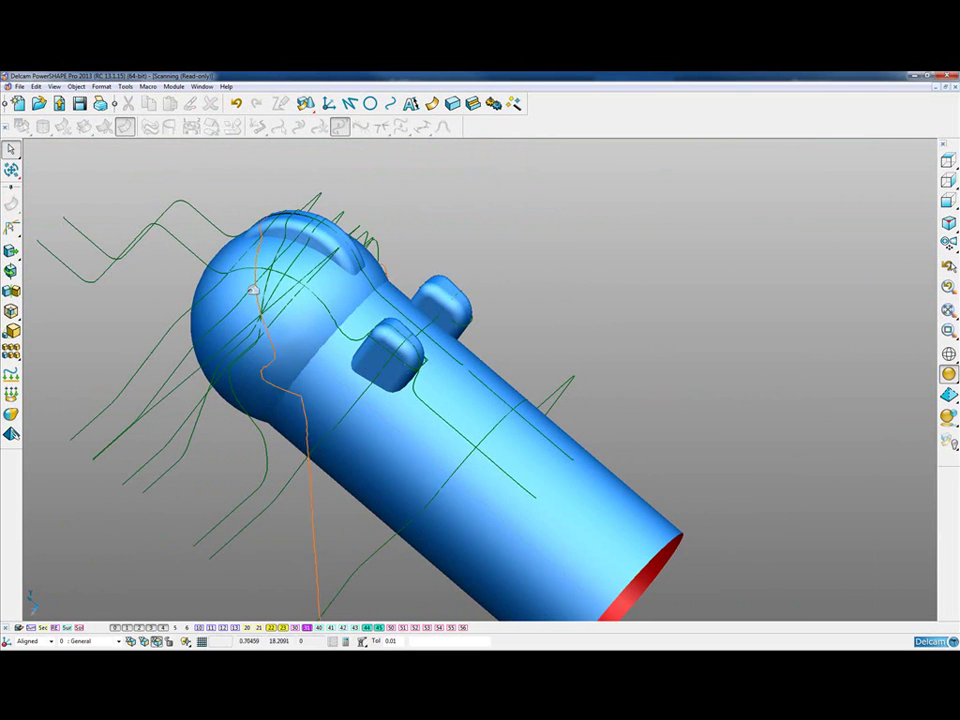
left_click(270, 628)
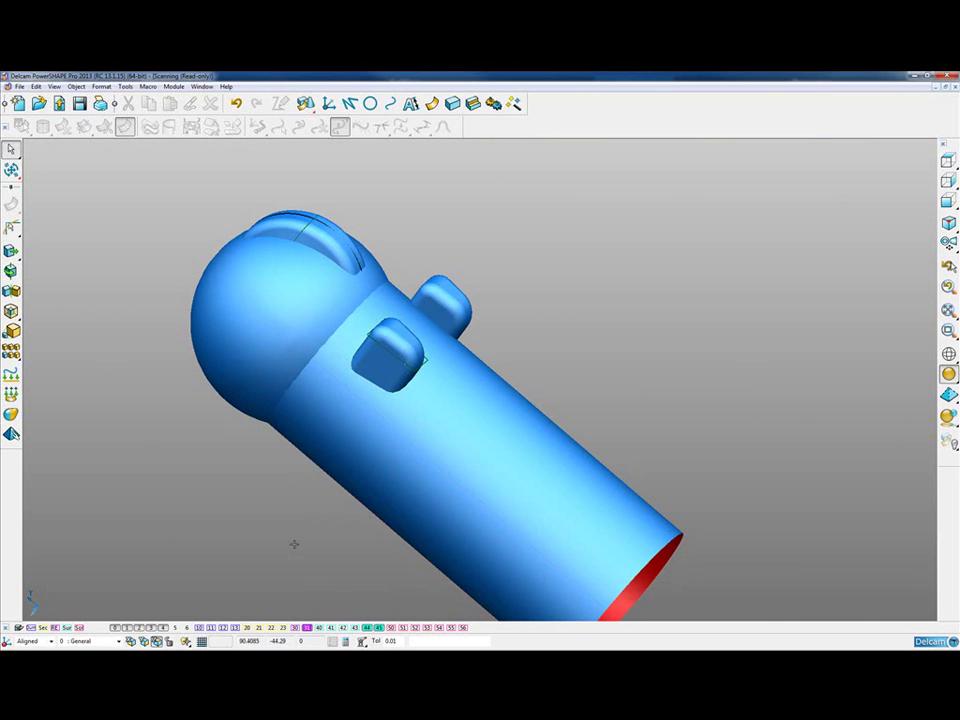
left_click(307, 628)
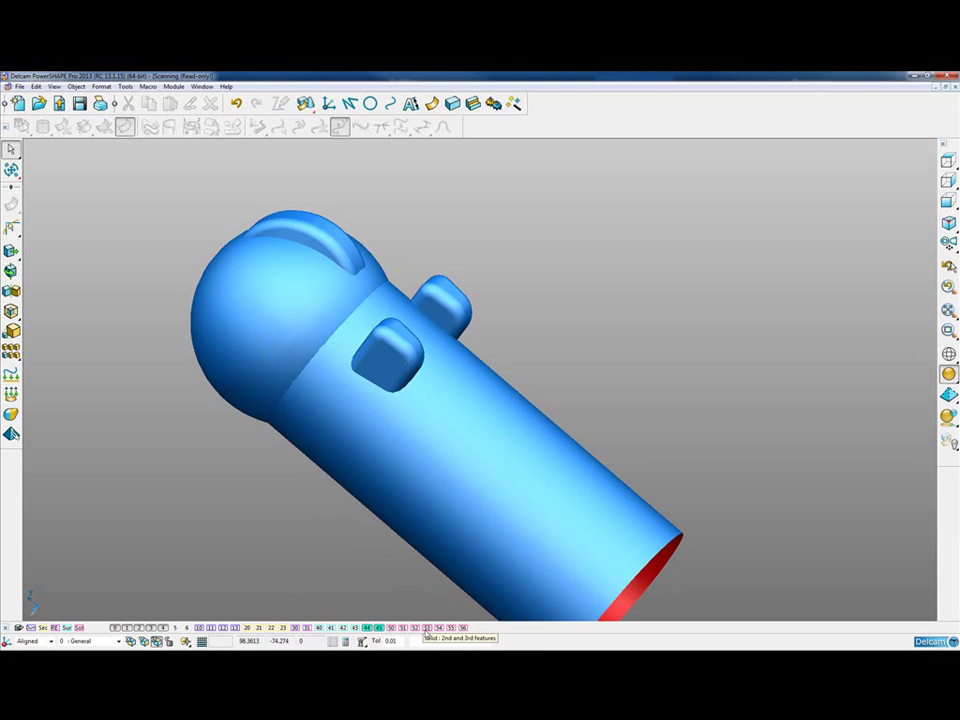
Display the second and third features solid on level 53, hide the surfaces on levels 44 and 45, and select the solid for solid editing
left_click(427, 628)
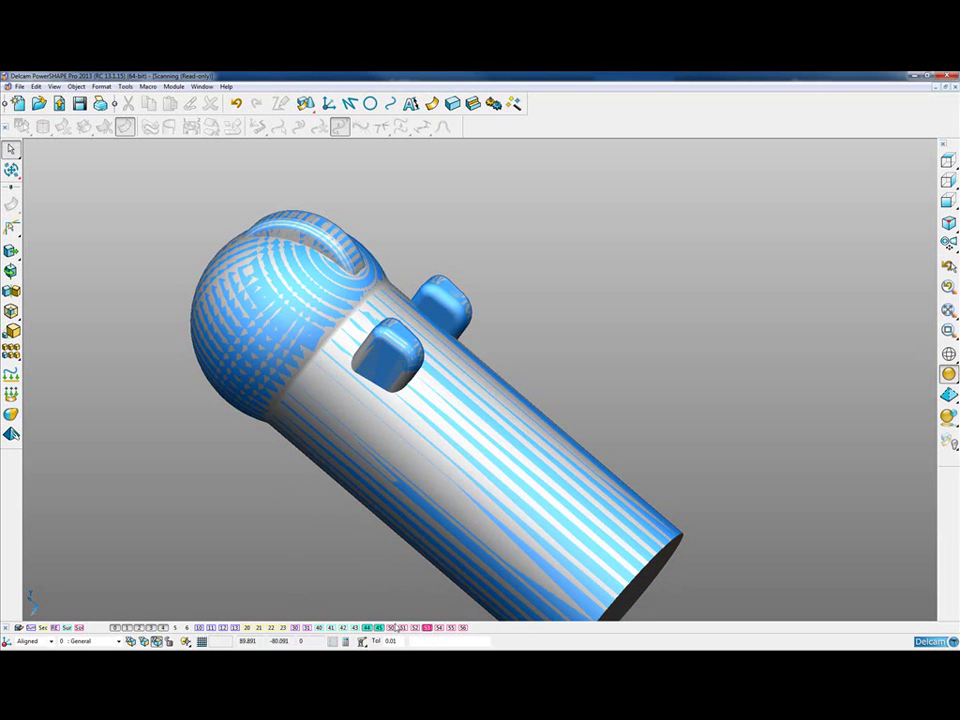
left_click(379, 628)
middle_click_drag(452, 268, 349, 268)
left_click(480, 428)
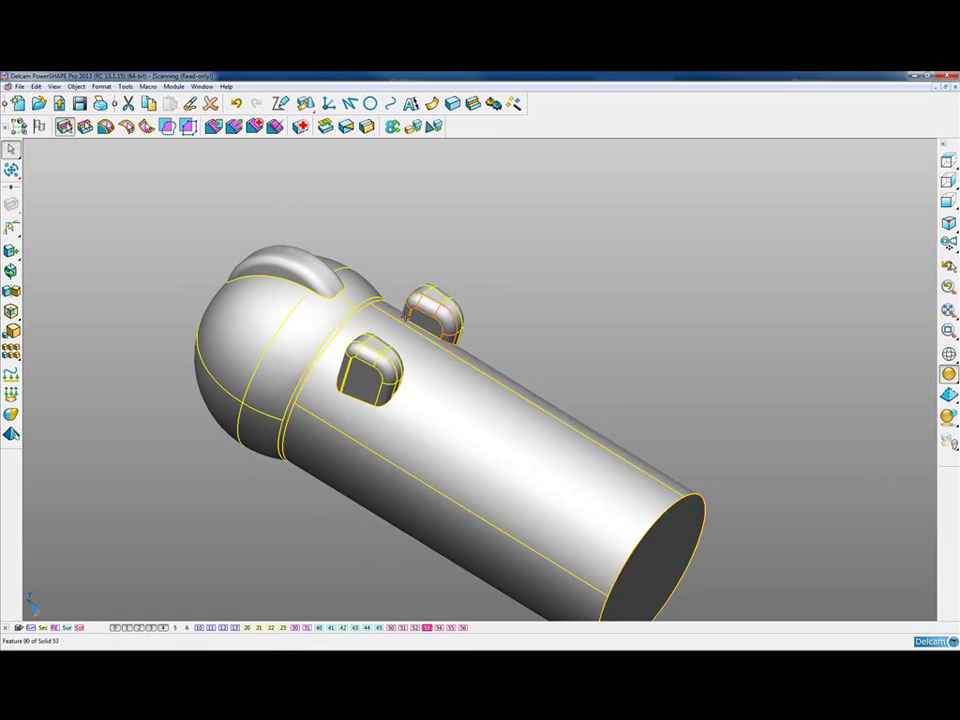
middle_click_drag(402, 318, 465, 318, "shift")
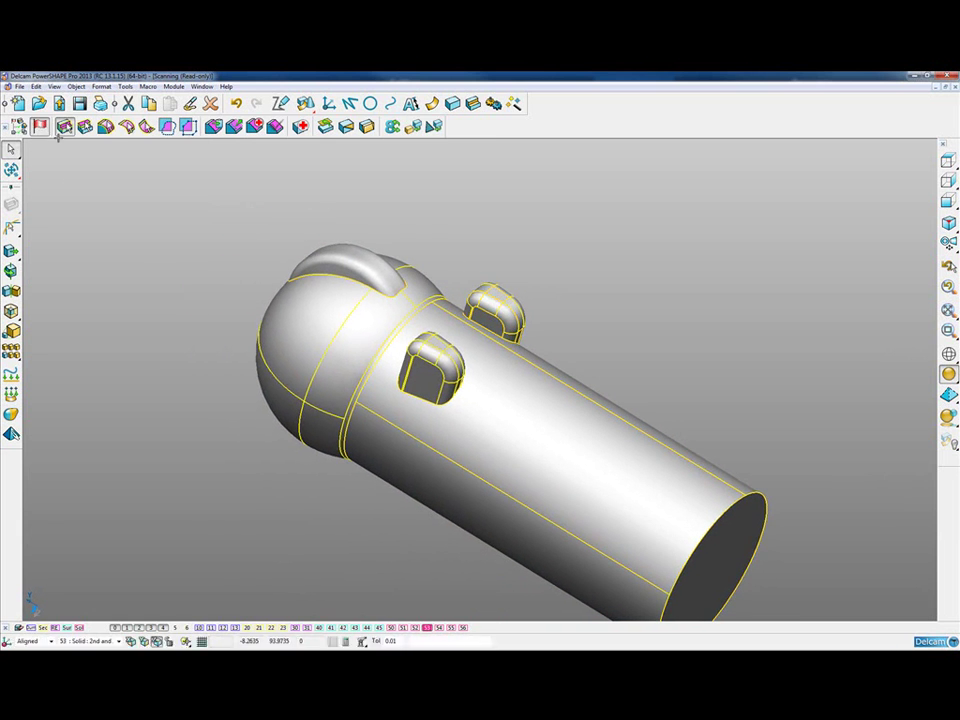
left_click(473, 105)
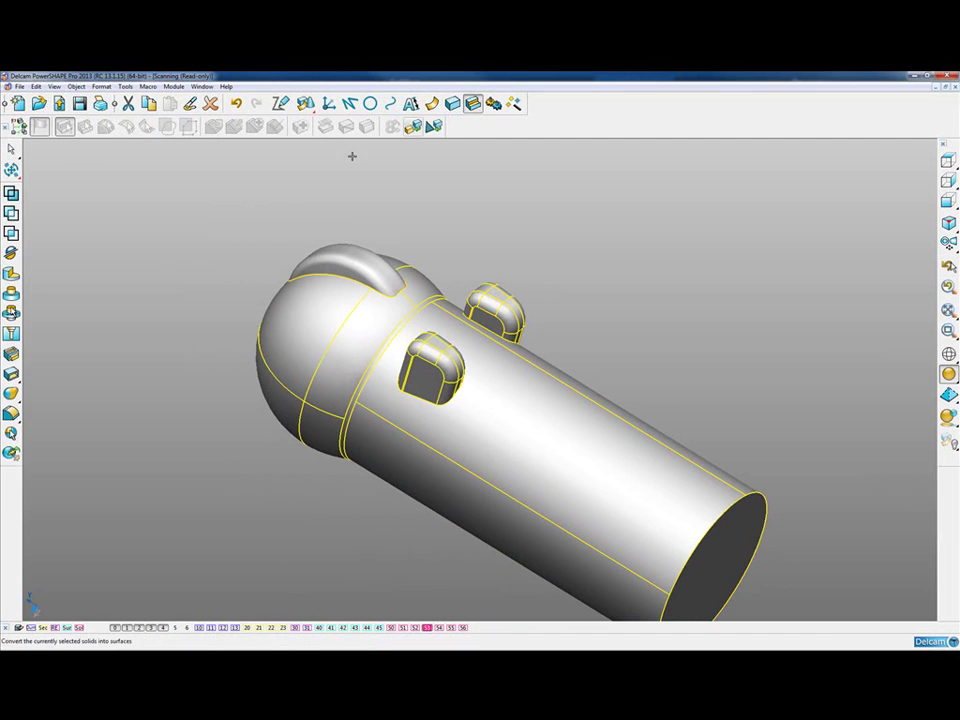
Fillet the edges where both bosses and the rib meet the body of the features solid with a radius of 3.5
left_click(12, 414)
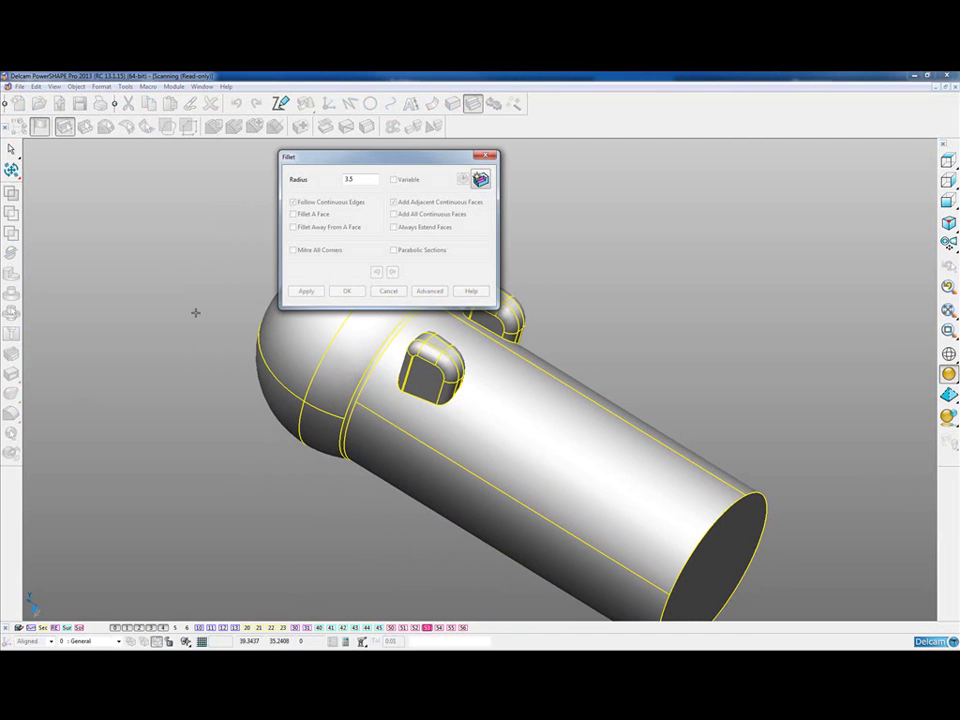
left_click(430, 404)
left_click(306, 290)
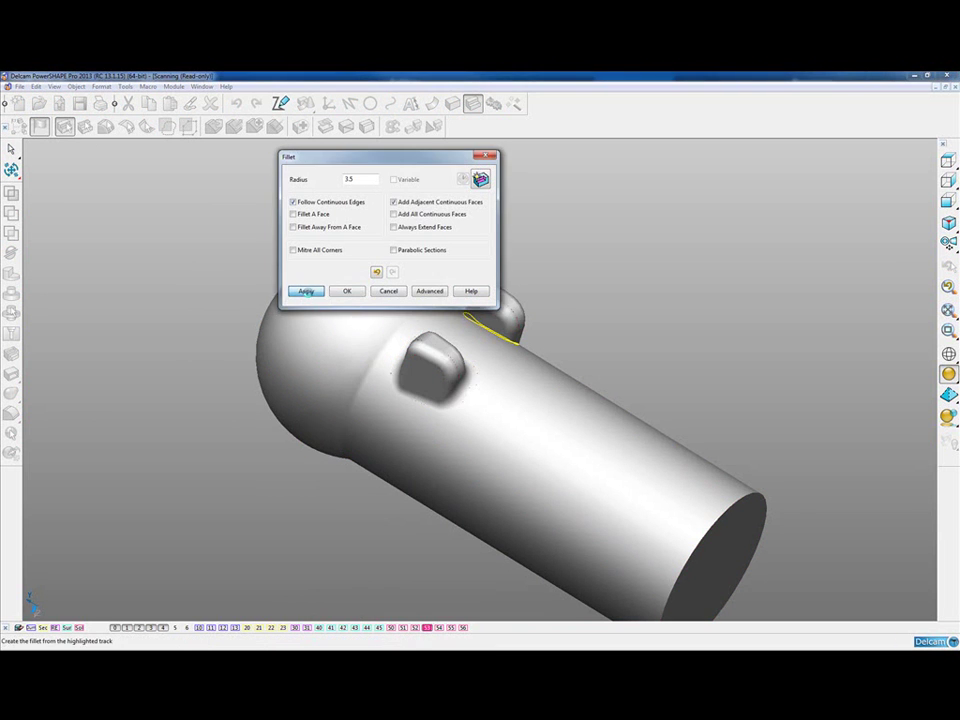
left_click(306, 290)
middle_click_drag(450, 400, 499, 379)
left_click(475, 366)
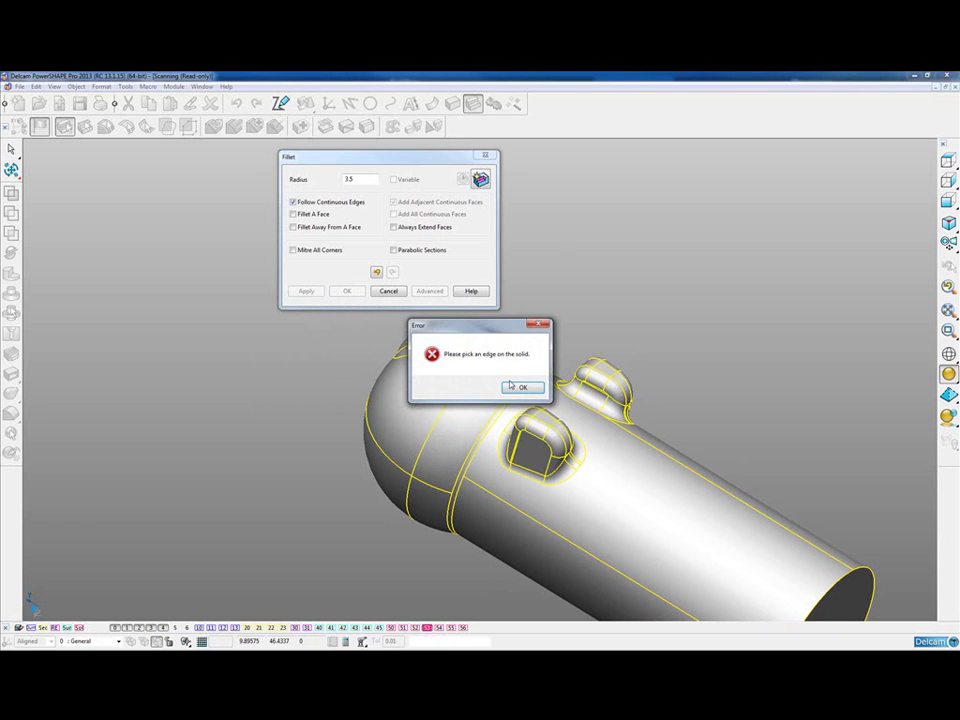
left_click(510, 386)
left_click(388, 291)
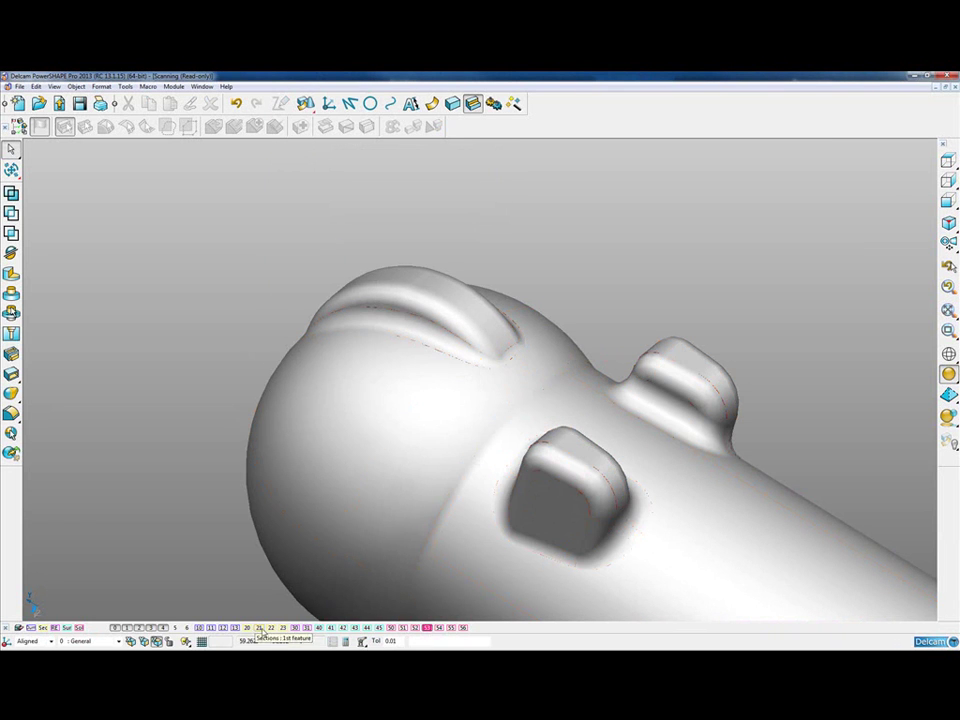
Display the third feature sections on level 23 and isolate the section curve crossing the rib together with the solid
left_click(282, 628)
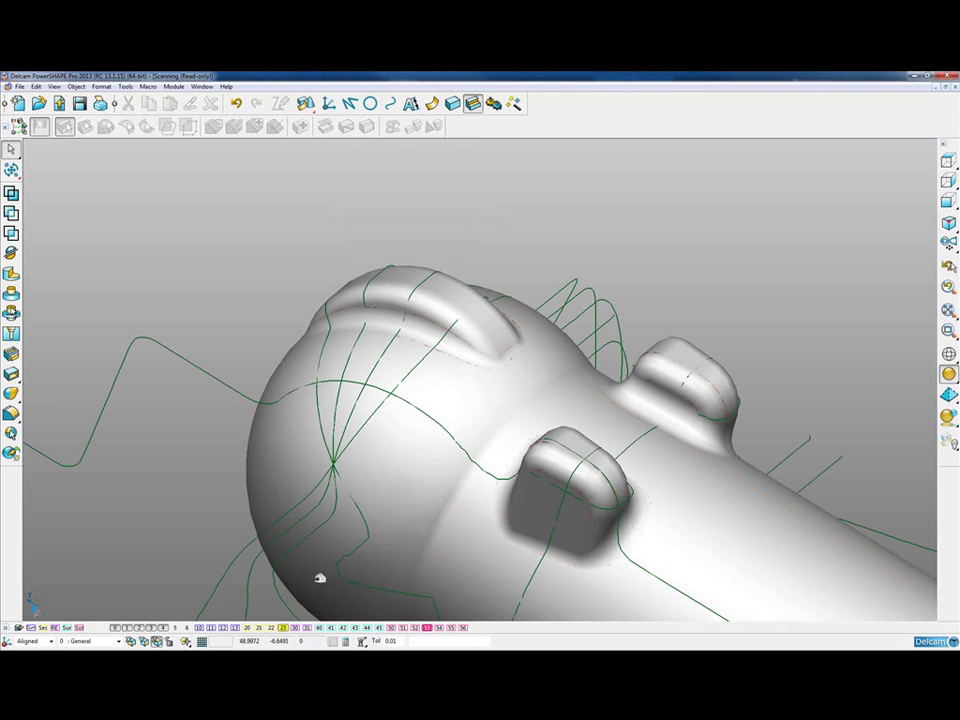
left_click(401, 332)
middle_click_drag(525, 446, 371, 425)
left_click(456, 394, "shift")
key("ctrl+k")
Examine how closely the rib and its base fillet follow the isolated section curve
scroll(352, 274, "up", 6)
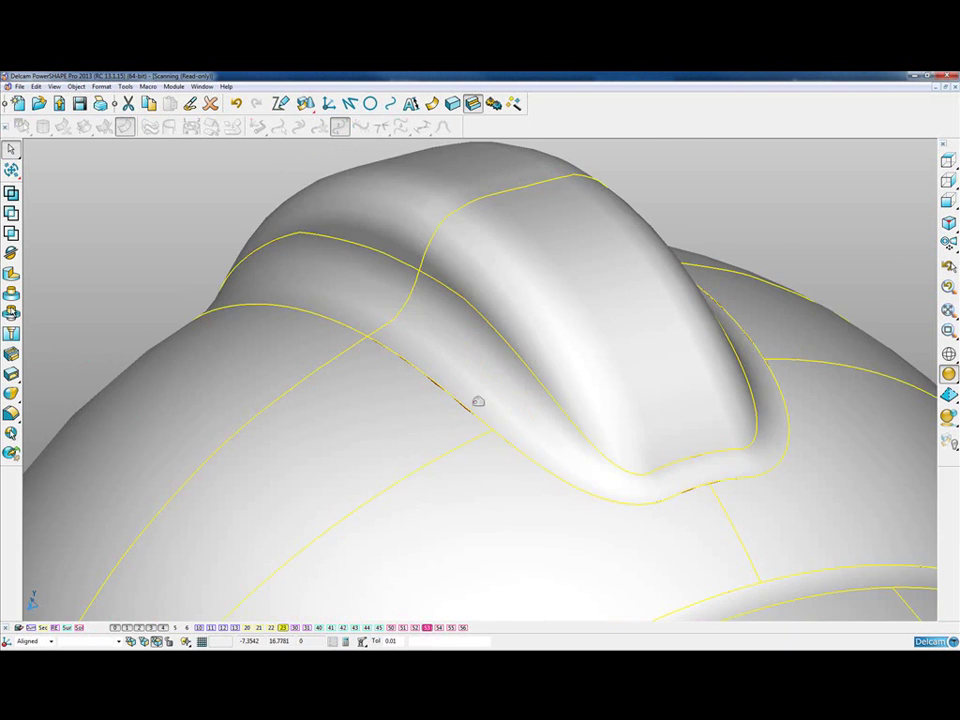
left_click(437, 369)
scroll(460, 377, "down", 5)
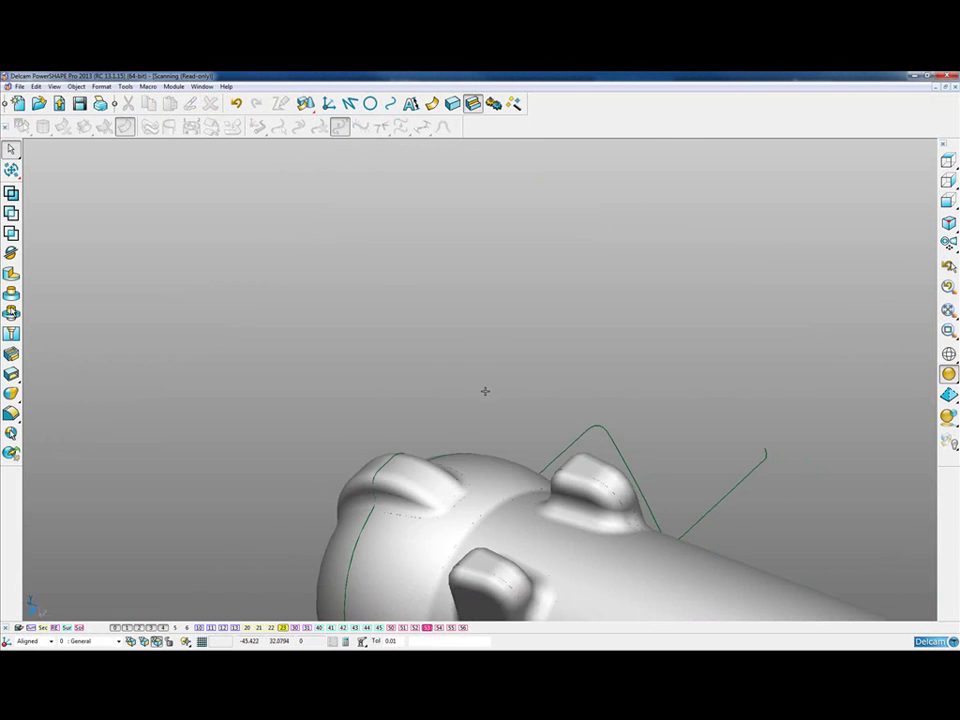
middle_click_drag(430, 470, 300, 556)
left_click_drag(283, 386, 392, 465)
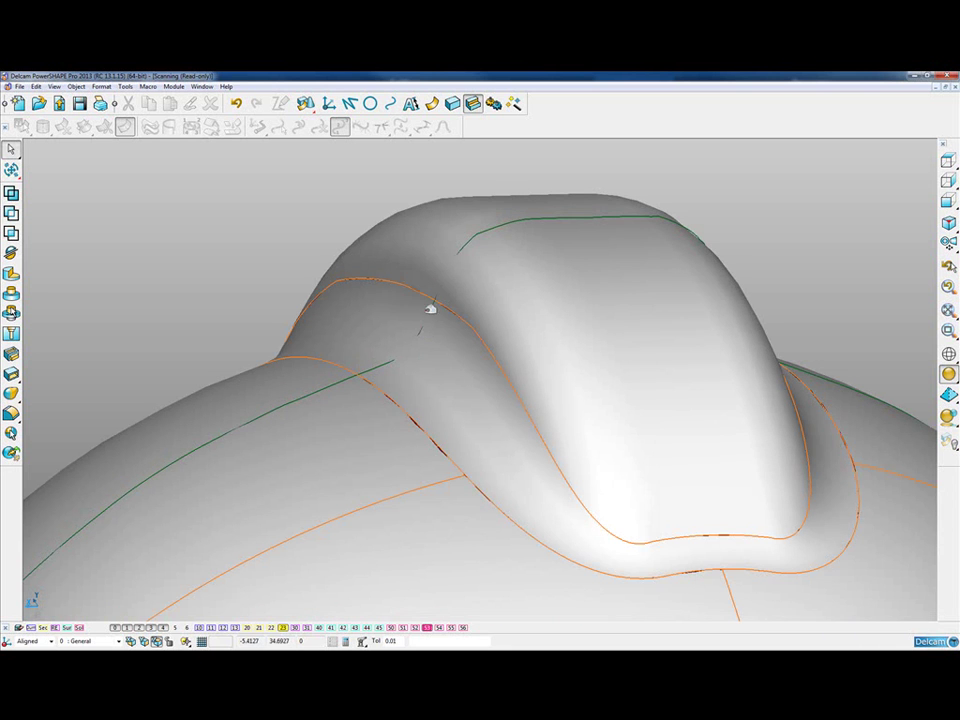
left_click(510, 218)
middle_click_drag(510, 218, 808, 225)
middle_click_drag(762, 326, 715, 334)
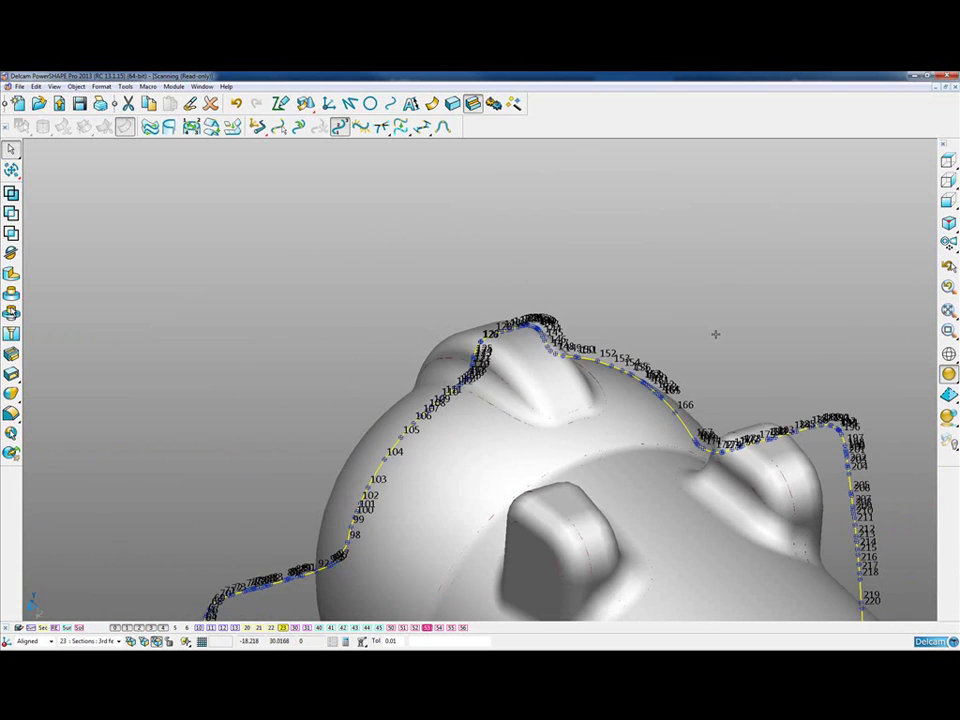
left_click(658, 293)
Restore the blanked items, hide the section curves on level 23 and delete the unneeded blue surface
key("ctrl+l")
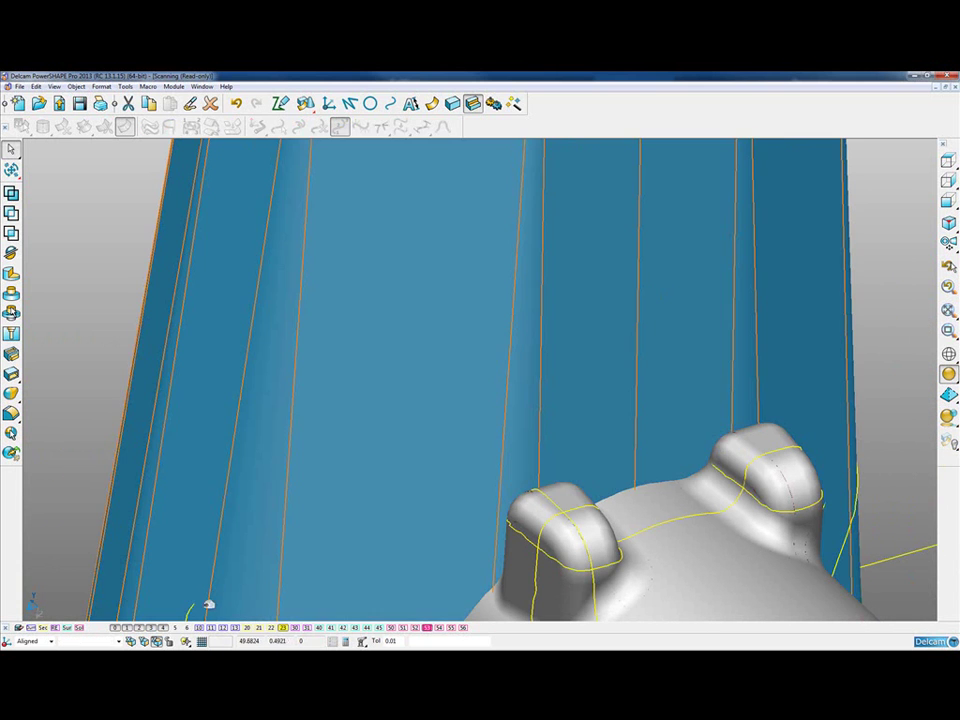
left_click(283, 628)
left_click(386, 489)
scroll(388, 485, "down", 4)
left_click(394, 461)
key("Delete")
middle_click_drag(580, 440, 633, 425)
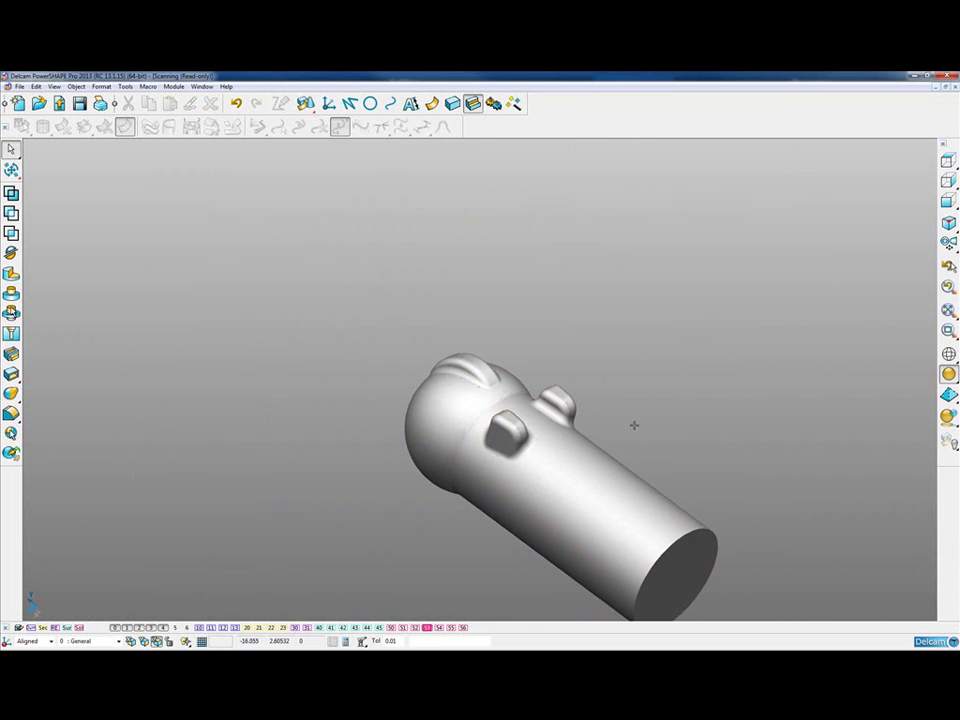
Display the block solid on level 50 to examine how the features solid sits in it, and hide the block again
left_click(391, 629)
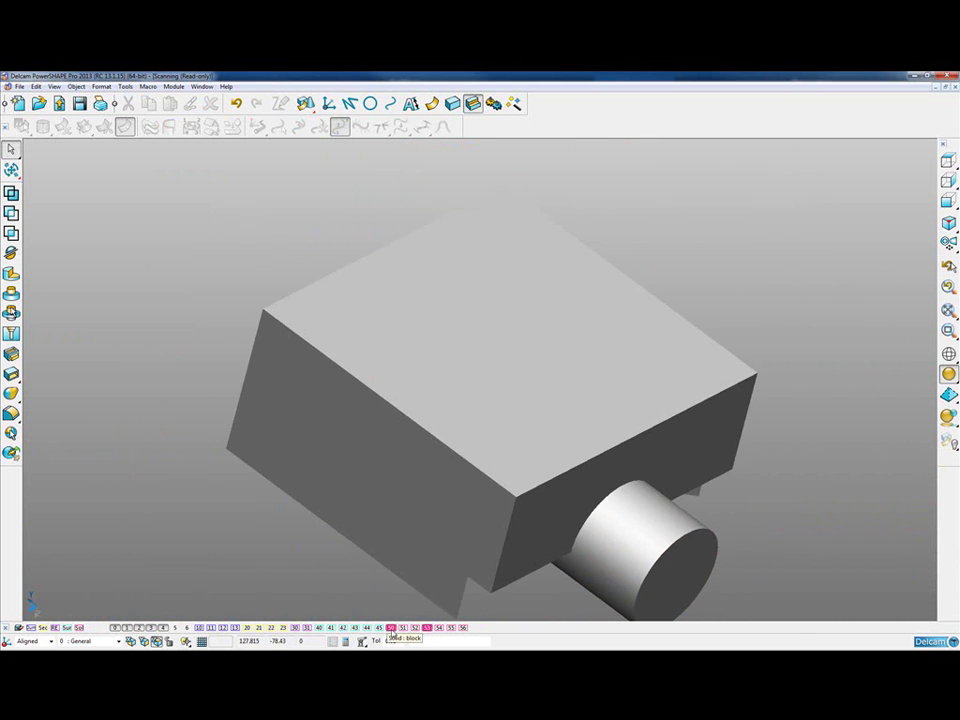
middle_click_drag(310, 362, 512, 312)
middle_click_drag(562, 541, 567, 421)
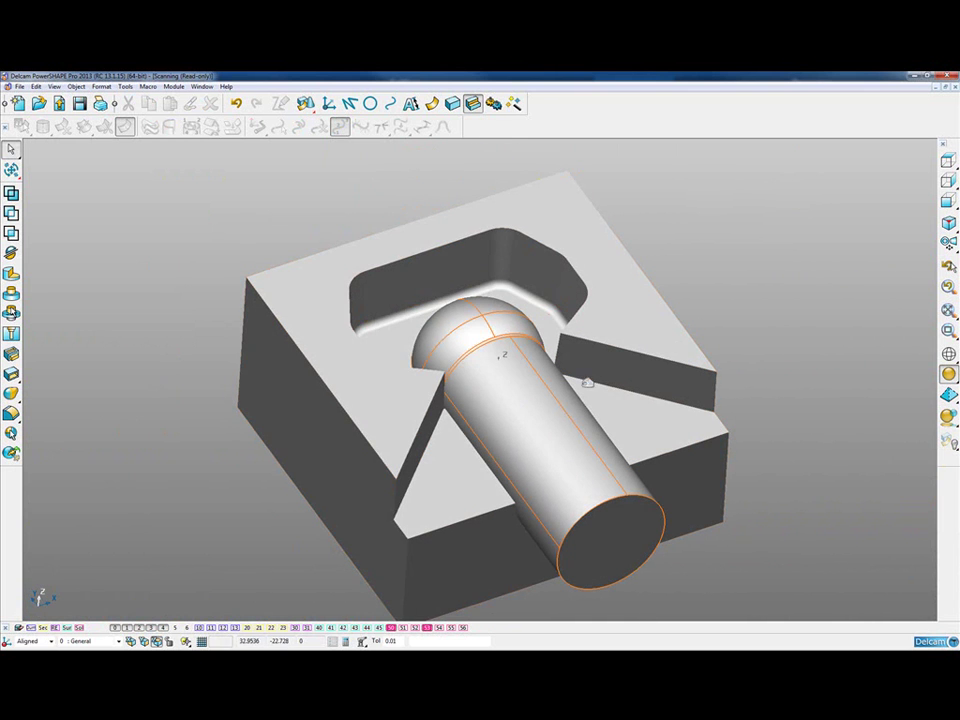
left_click(390, 628)
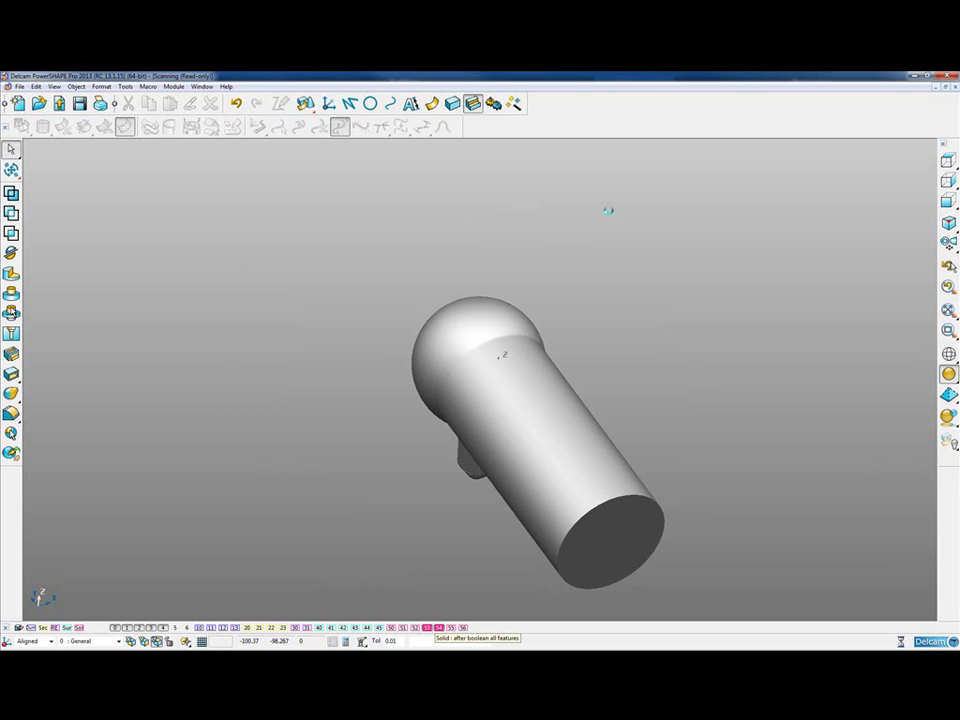
Display the solid with all features subtracted on level 54 and hide the features solid on level 53
left_click(438, 628)
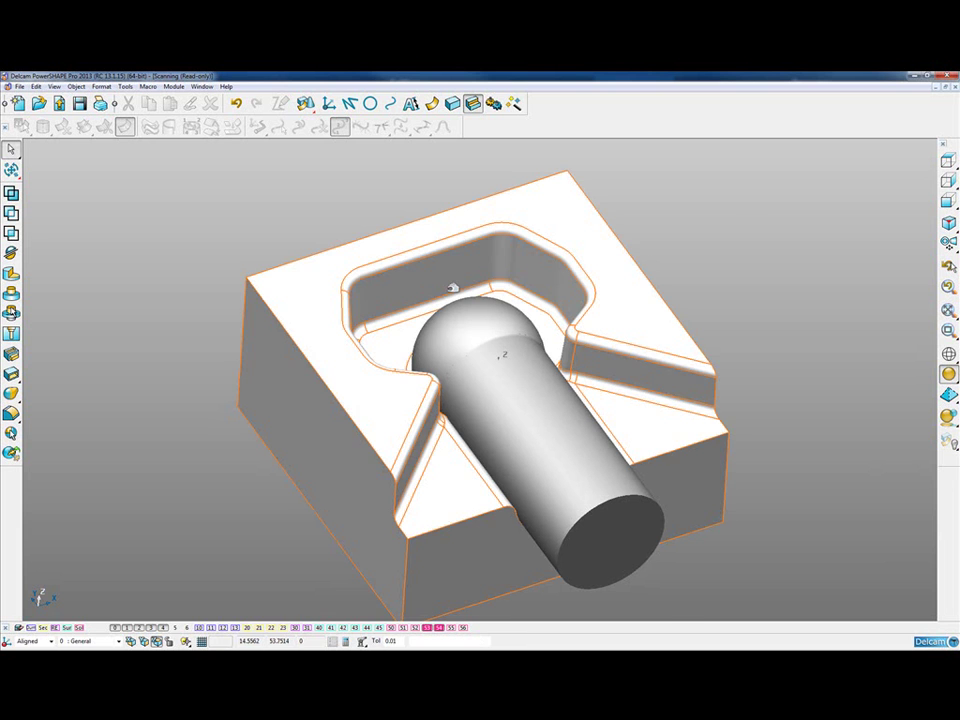
left_click(427, 628)
scroll(687, 581, "up", 2)
middle_click_drag(634, 466, 550, 444)
middle_click_drag(402, 267, 524, 446)
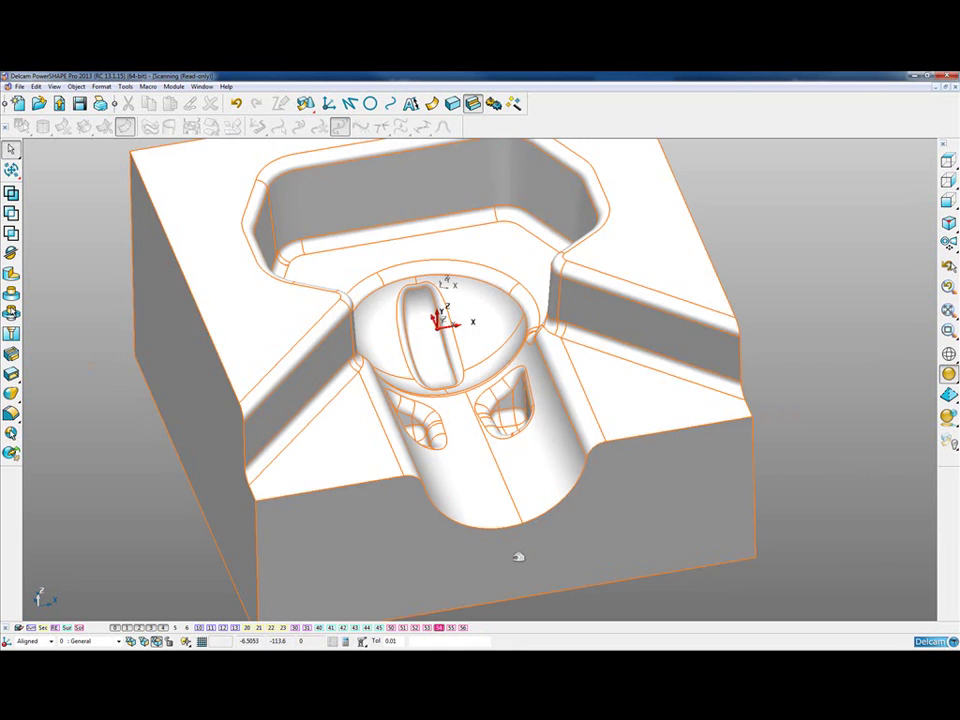
Display the scanned mesh on level 6 over the solid to compare the two, and hide the mesh again
scroll(647, 561, "down", 3)
middle_click_drag(647, 561, 514, 480)
left_click(189, 631)
middle_click_drag(352, 375, 425, 452)
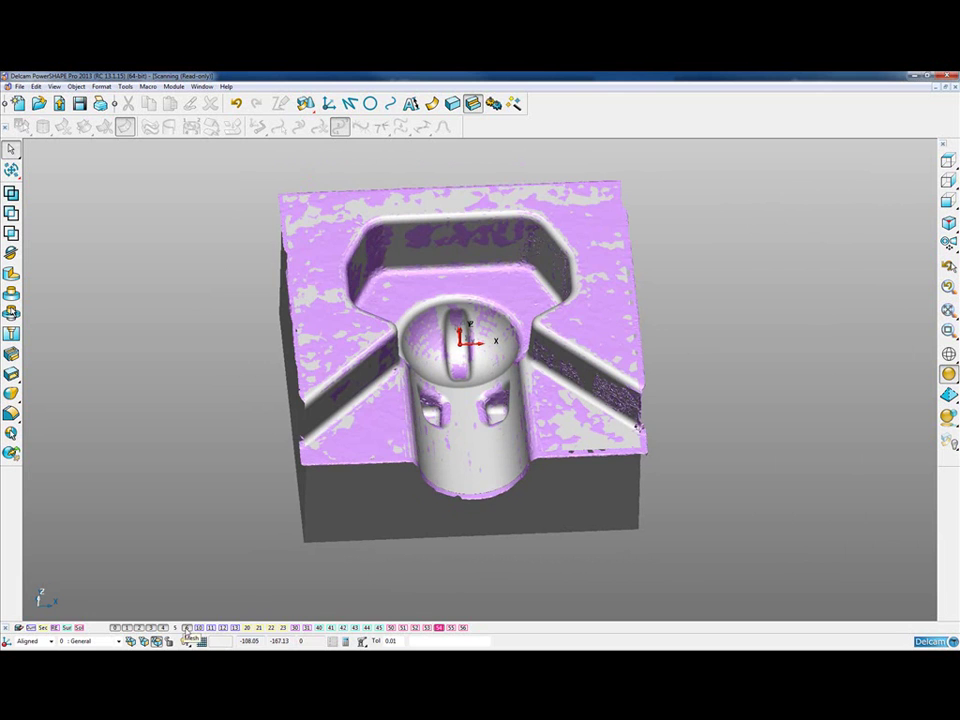
left_click(187, 628)
Display the layout points on level 55 and make the block solid on level 54 active for feature editing
middle_click_drag(590, 472, 385, 455)
middle_click_drag(495, 469, 358, 388)
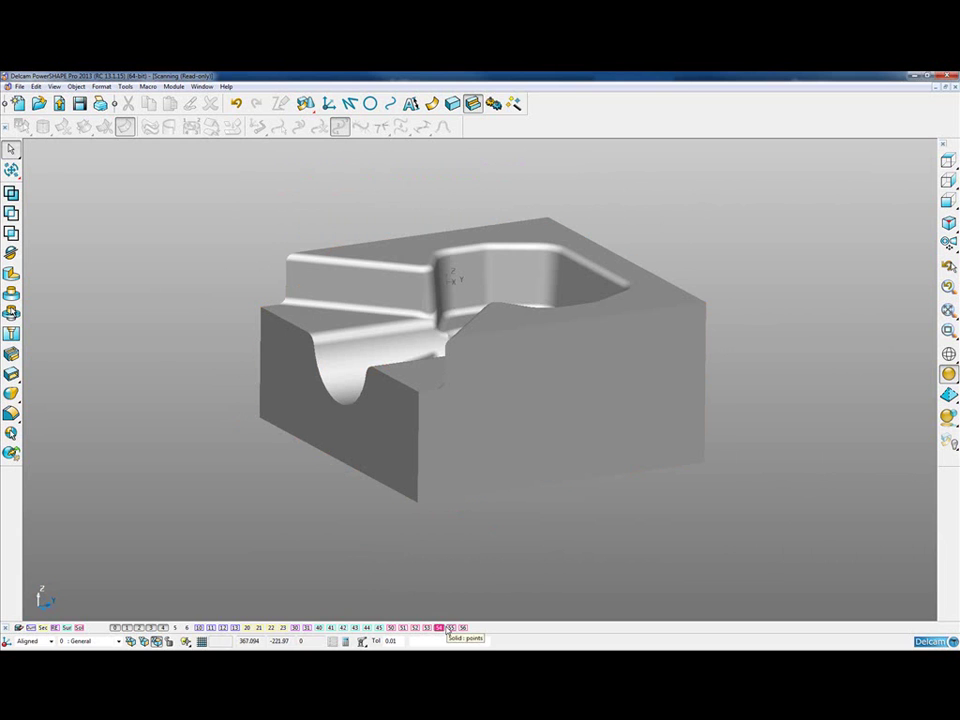
middle_click_drag(556, 434, 510, 426)
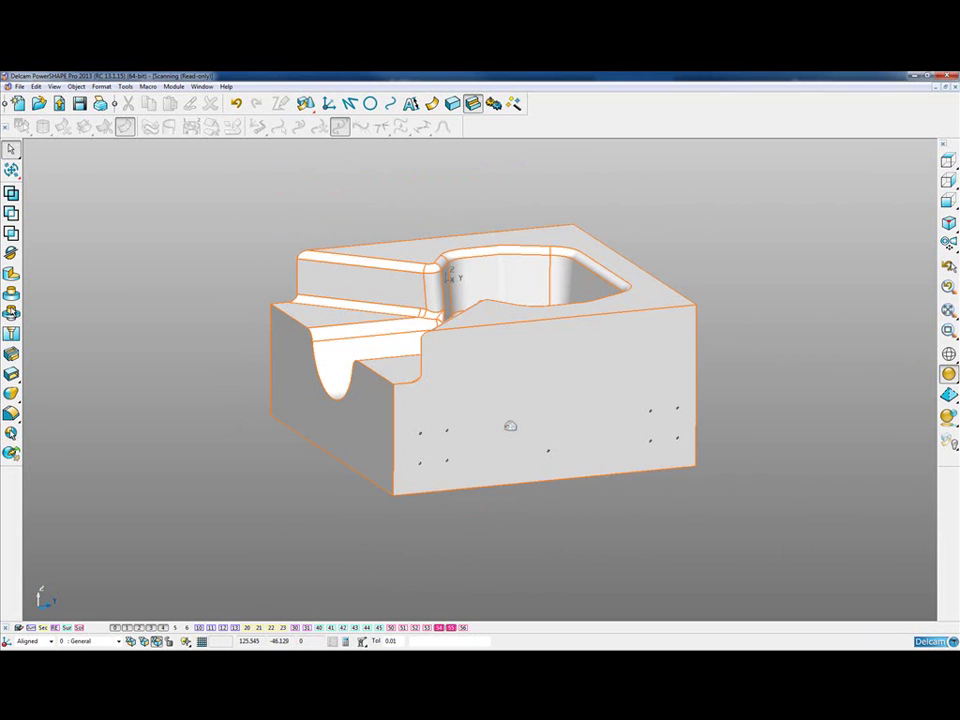
left_click(302, 330)
left_click(40, 128)
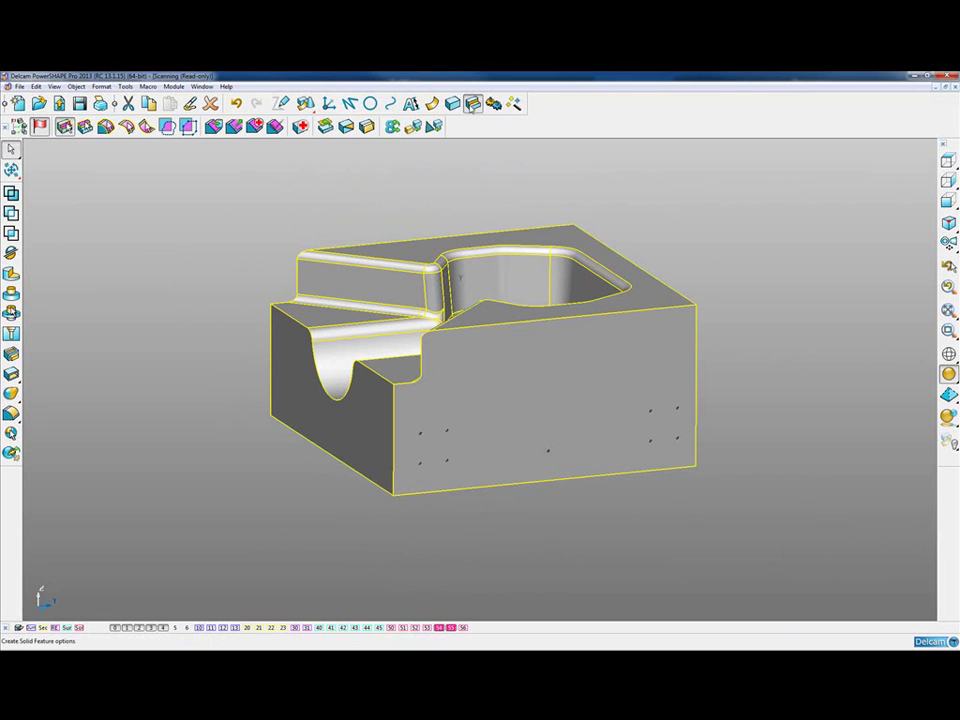
Cut a pocket of length 10, width 60 and height 10 centred on the middle layout point of the block's side face
left_click(11, 353)
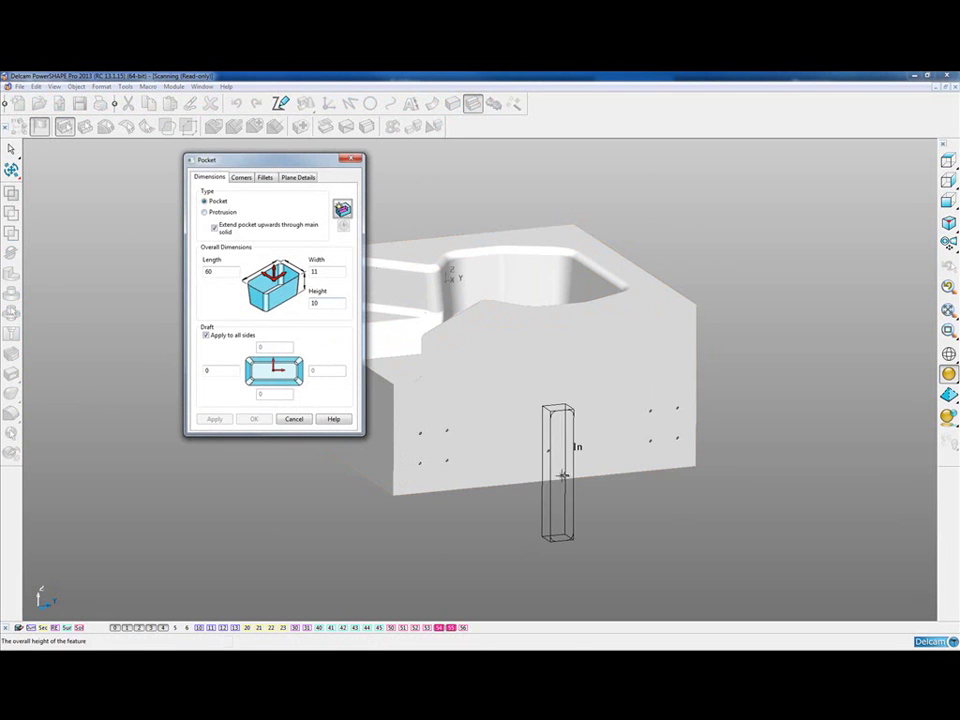
left_click(547, 449)
middle_click_drag(604, 450, 514, 375)
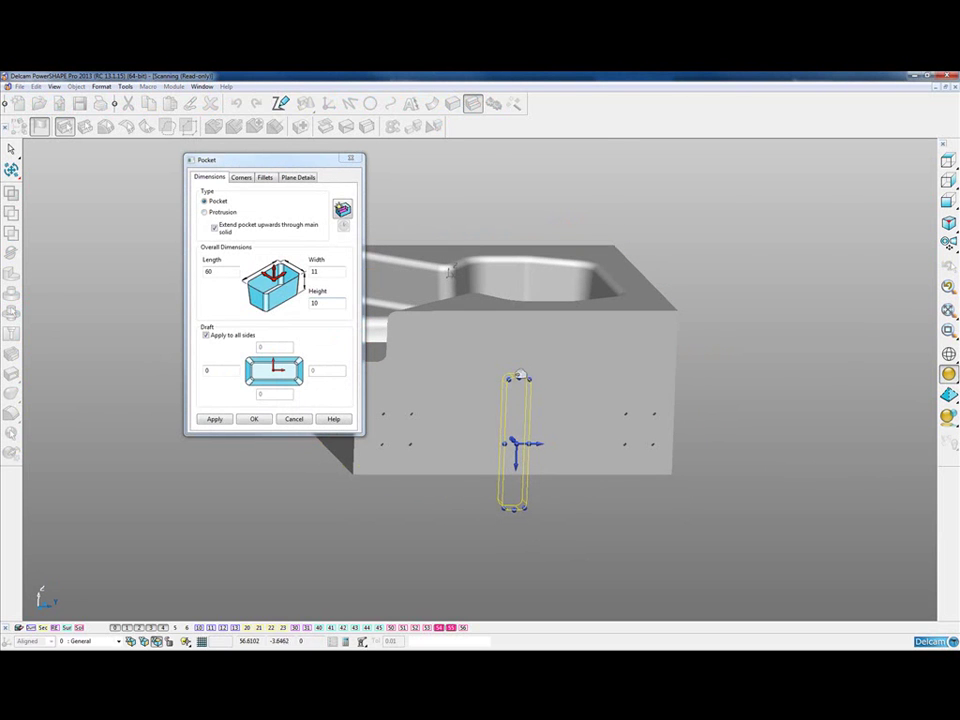
left_click_drag(521, 381, 519, 432)
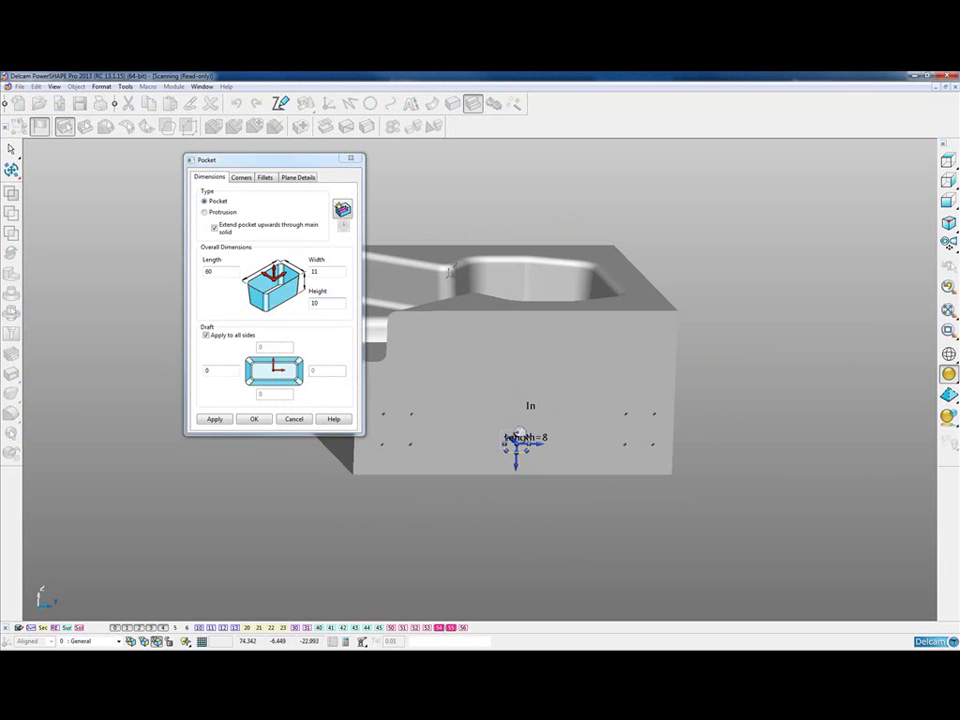
left_click_drag(519, 432, 587, 447)
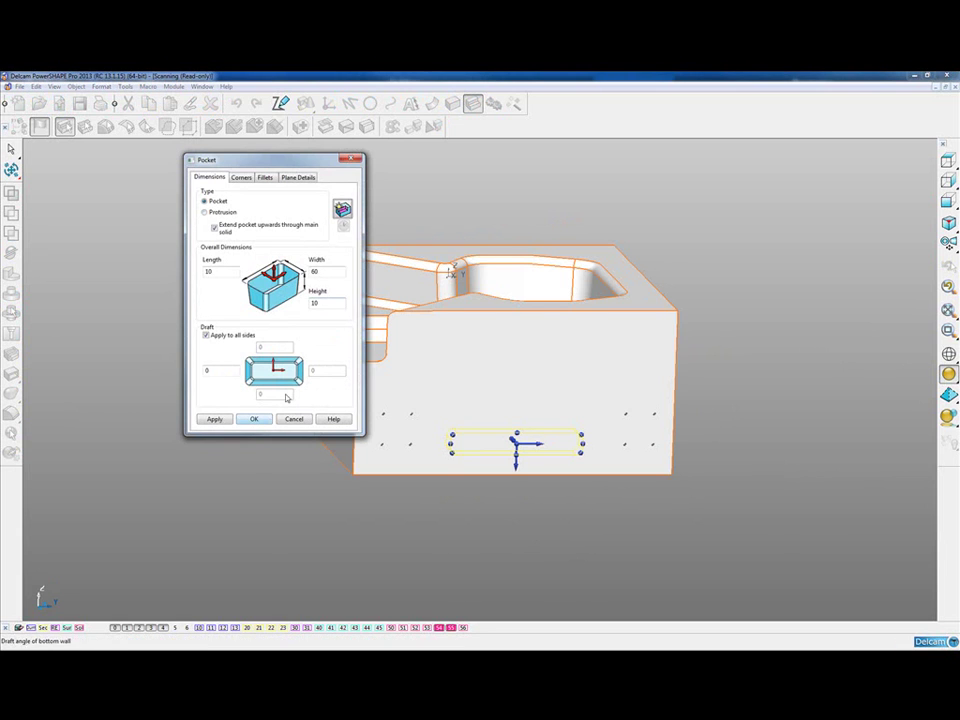
left_click(215, 419)
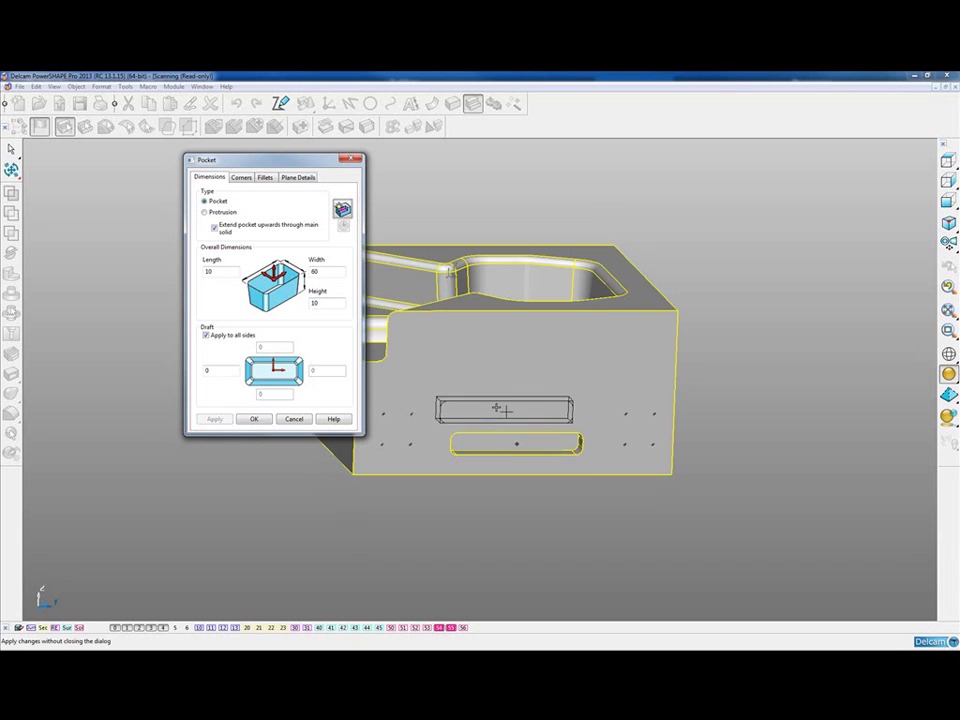
left_click(294, 420)
Add an untoleranced plain hole of diameter 6 and depth 15 at the upper outer layout point near the side face's rear edge
middle_click_drag(412, 446, 677, 420)
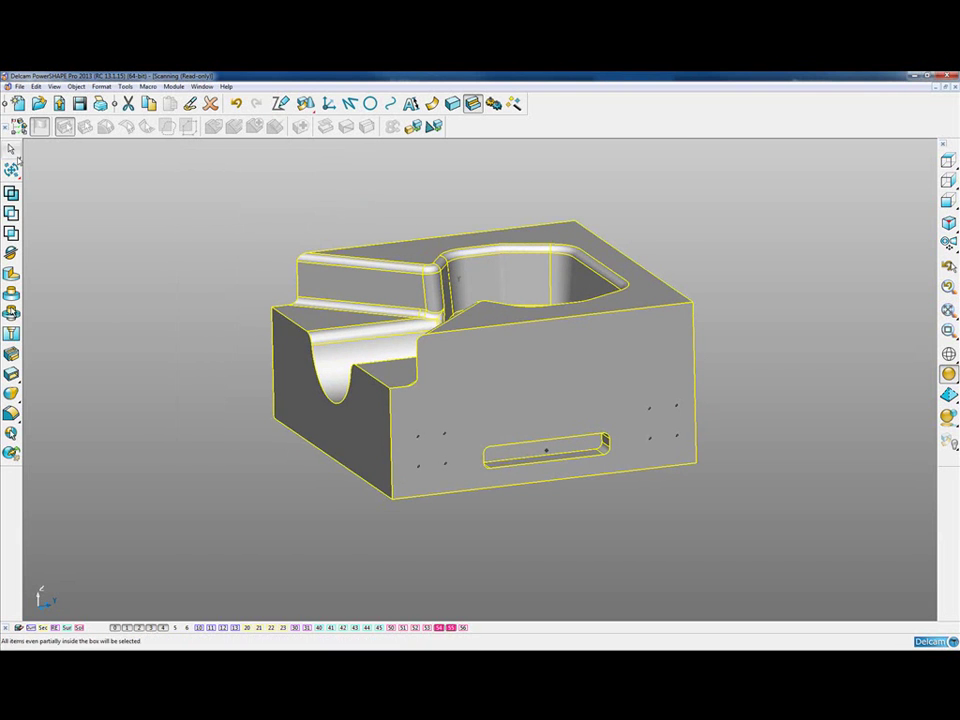
left_click(11, 334)
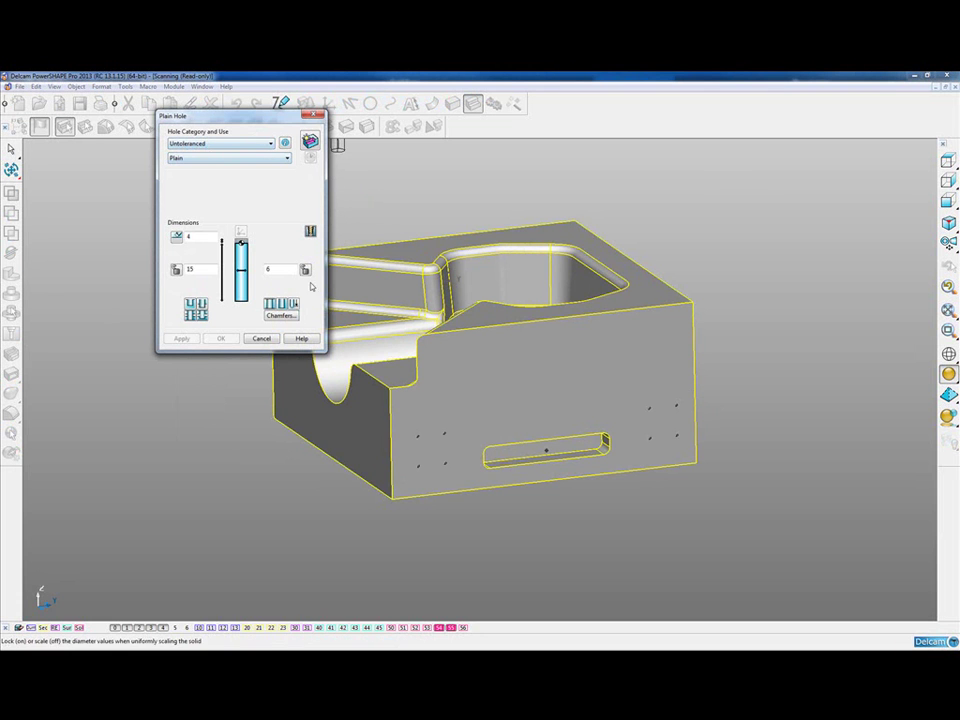
left_click(666, 398)
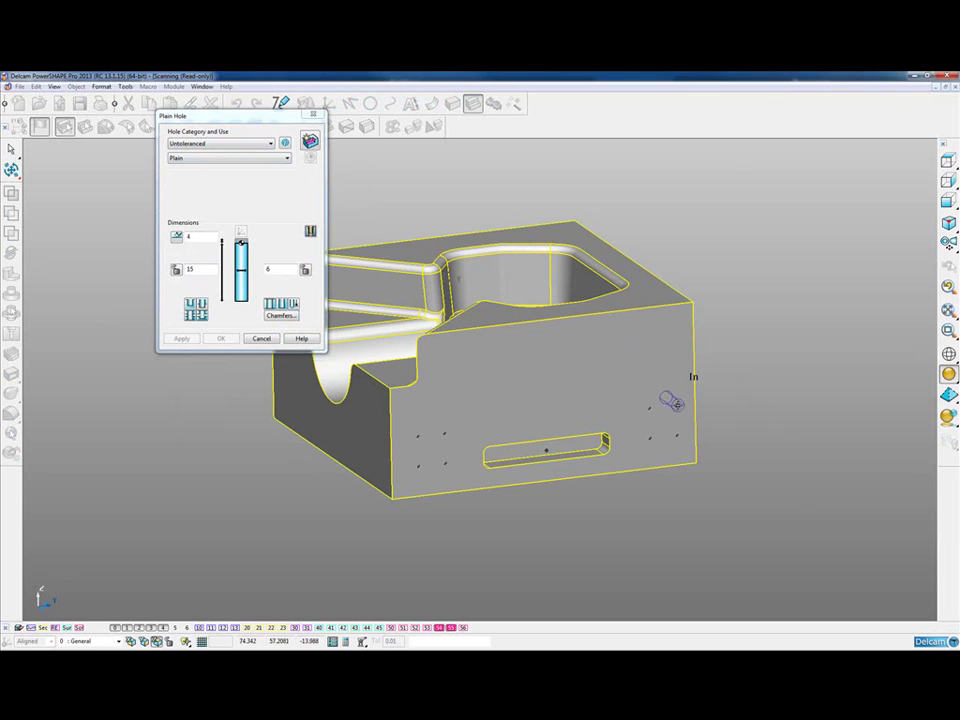
left_click(181, 338)
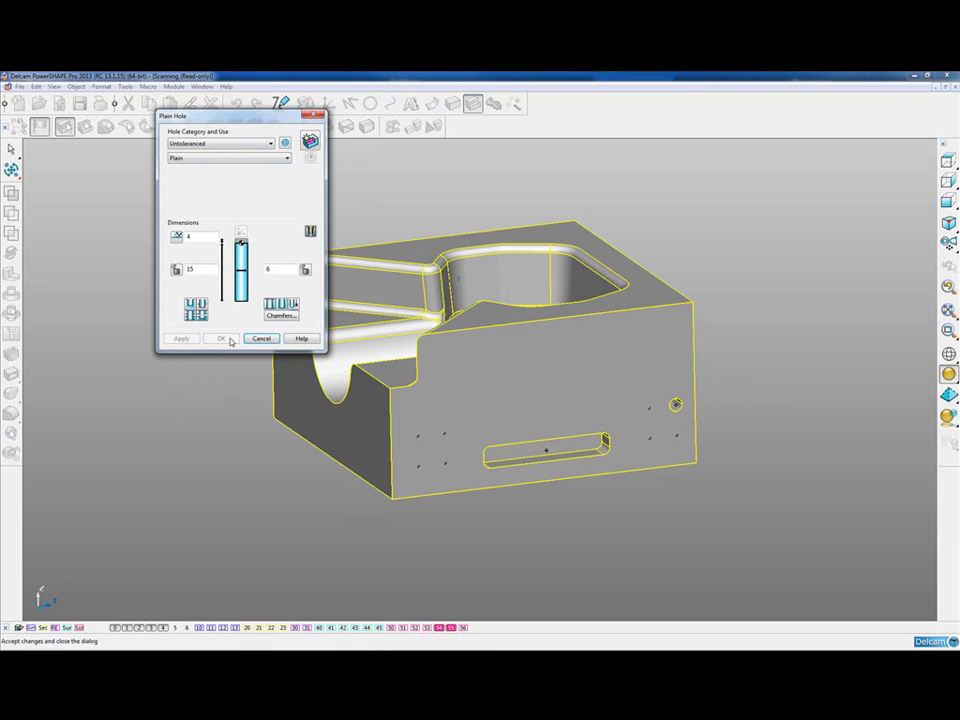
left_click(261, 338)
Display the finished solid with the slot and all side holes on level 56, and hide levels 54 and 55
middle_click_drag(246, 358, 272, 407)
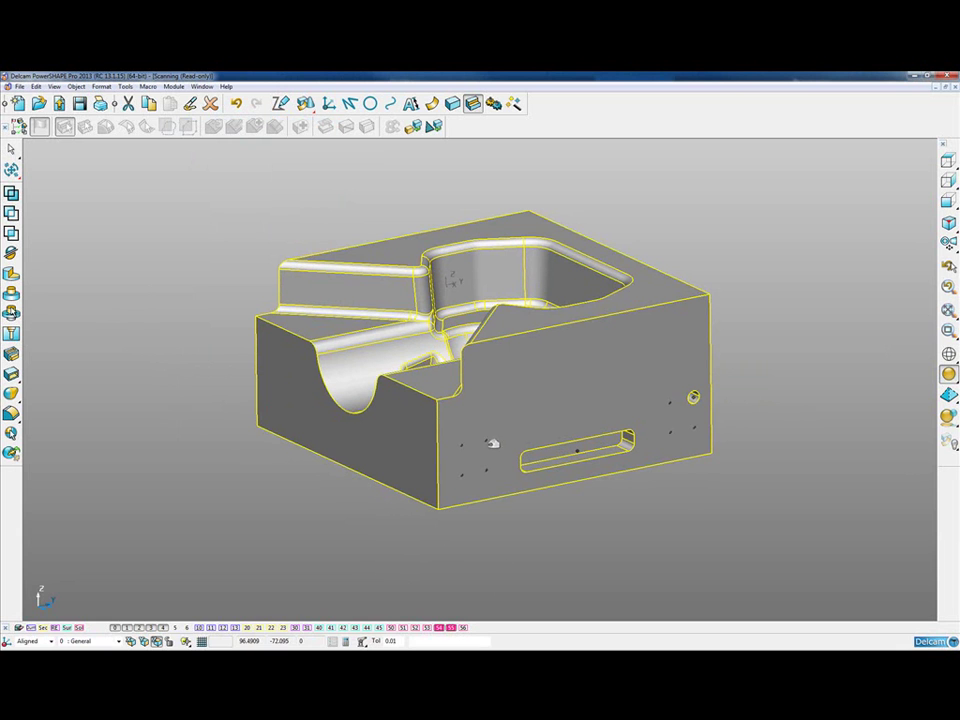
middle_click_drag(458, 415, 327, 372)
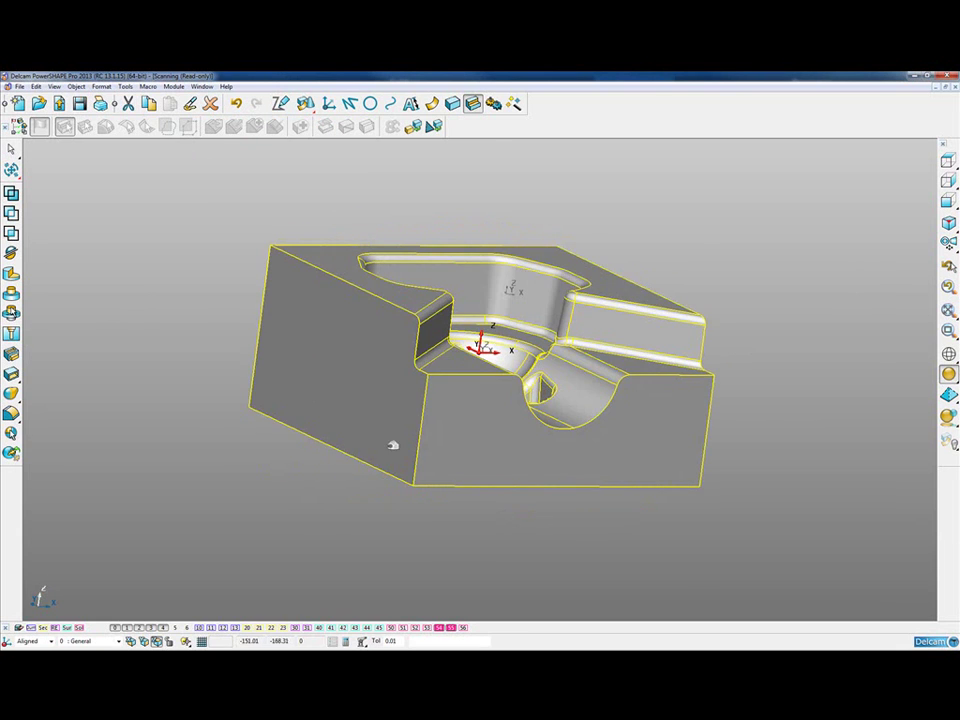
middle_click_drag(454, 439, 206, 437)
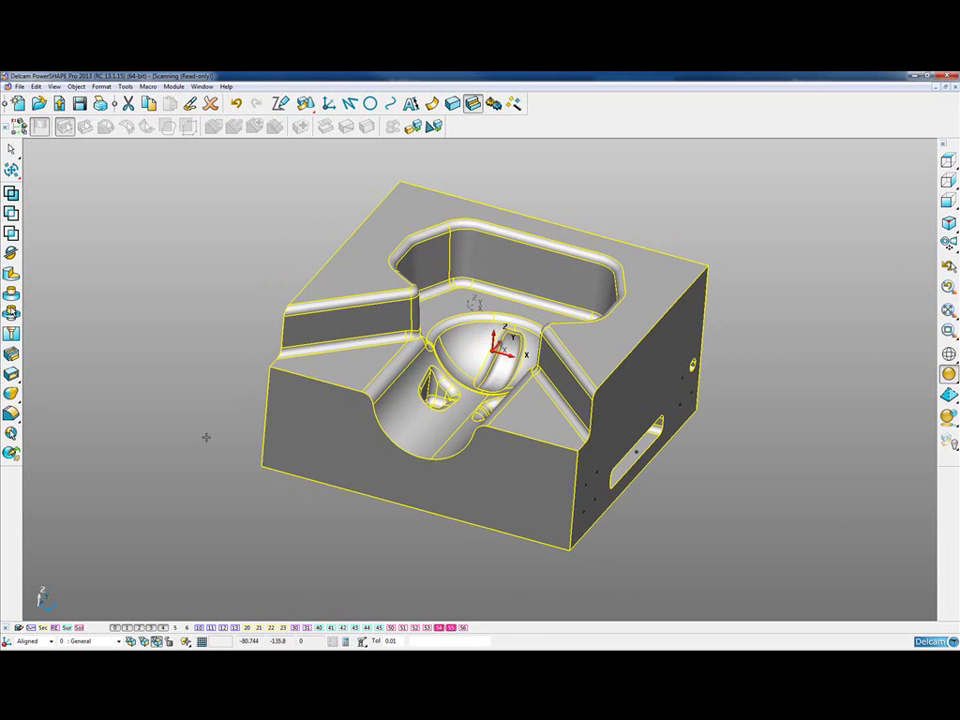
left_click(439, 627)
middle_click_drag(436, 576, 440, 364)
left_click(229, 214)
middle_click_drag(622, 366, 589, 372)
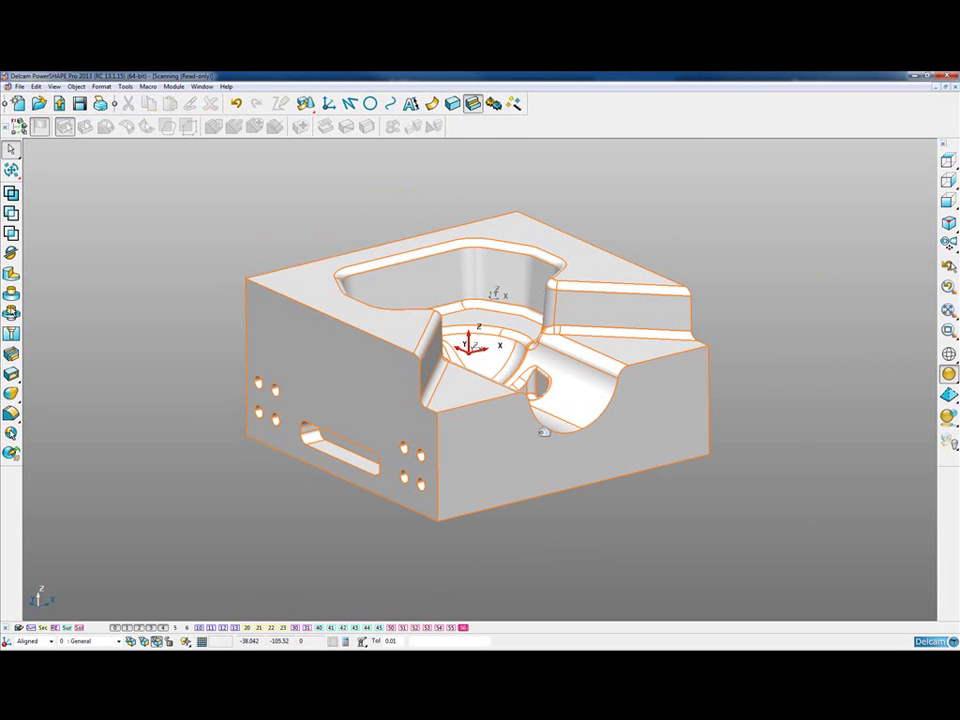
left_click(705, 225)
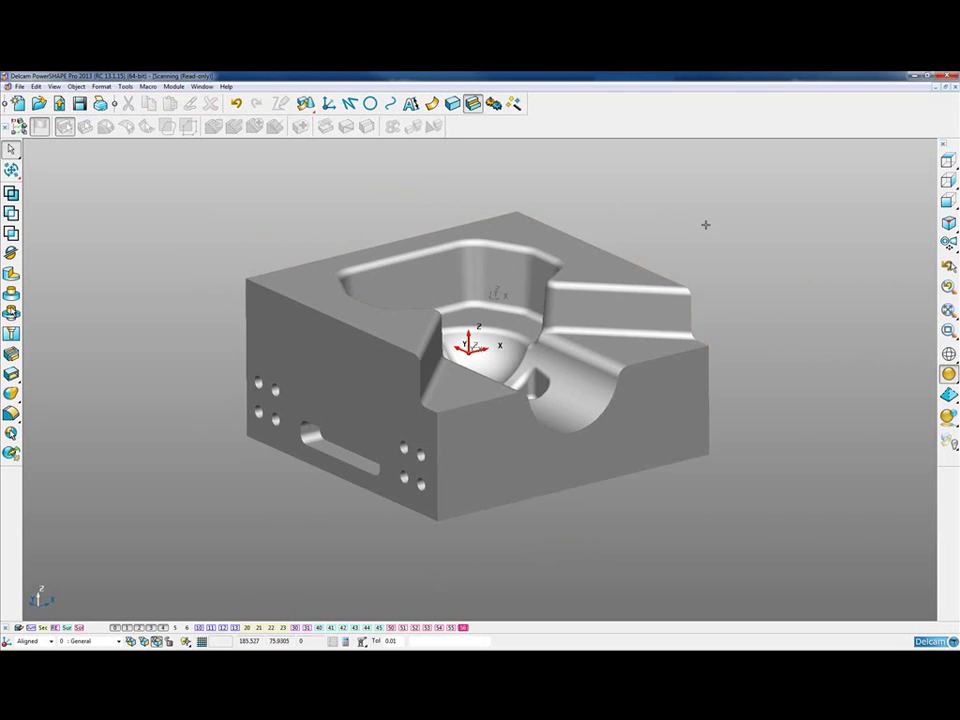
left_click(615, 292)
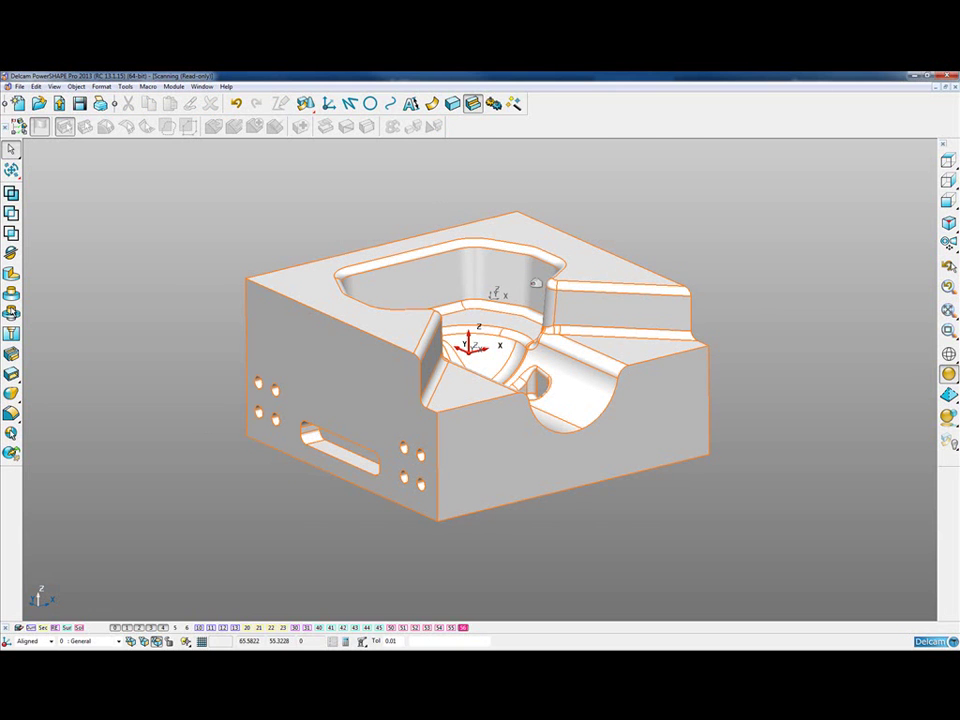
Copy the finished block solid to the clipboard with the Aligned workplane active
left_click(770, 215)
left_click(949, 161)
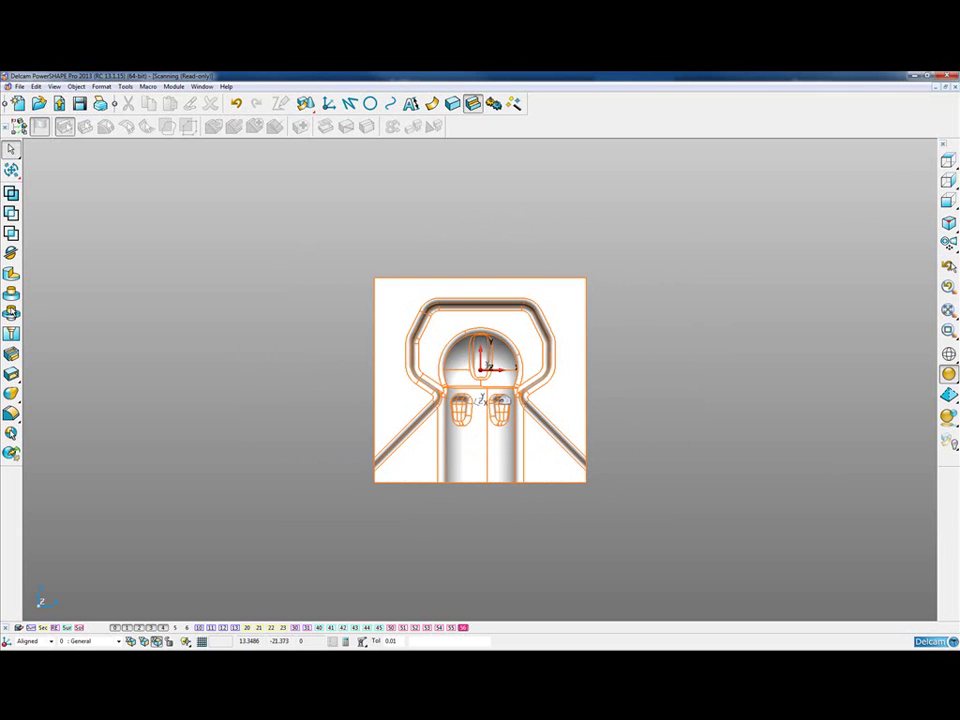
left_click(501, 381)
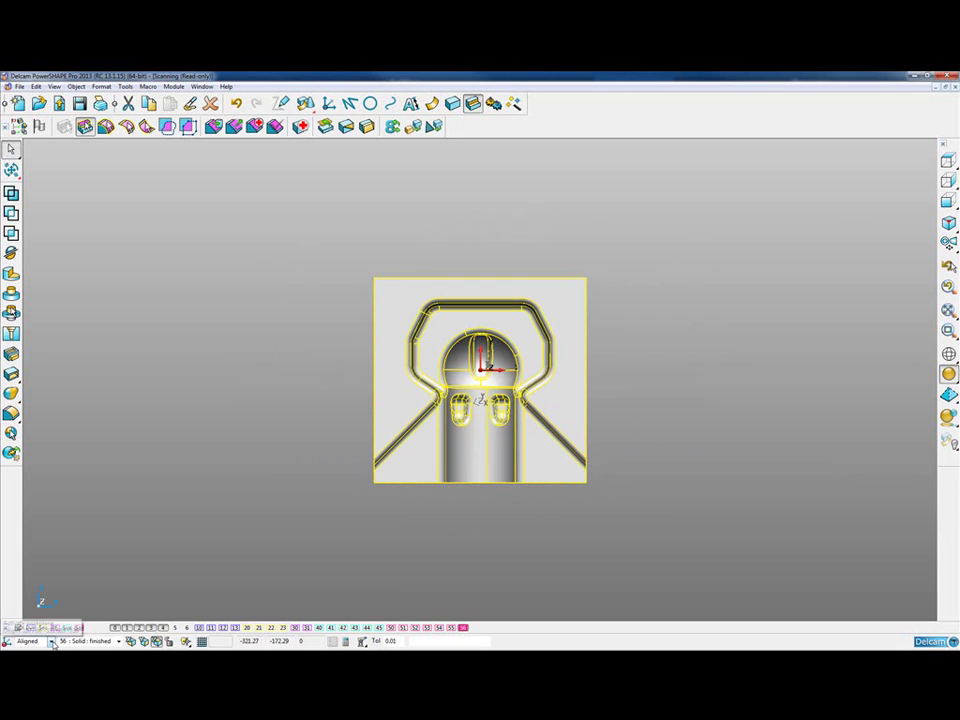
left_click(38, 644)
left_click(40, 622)
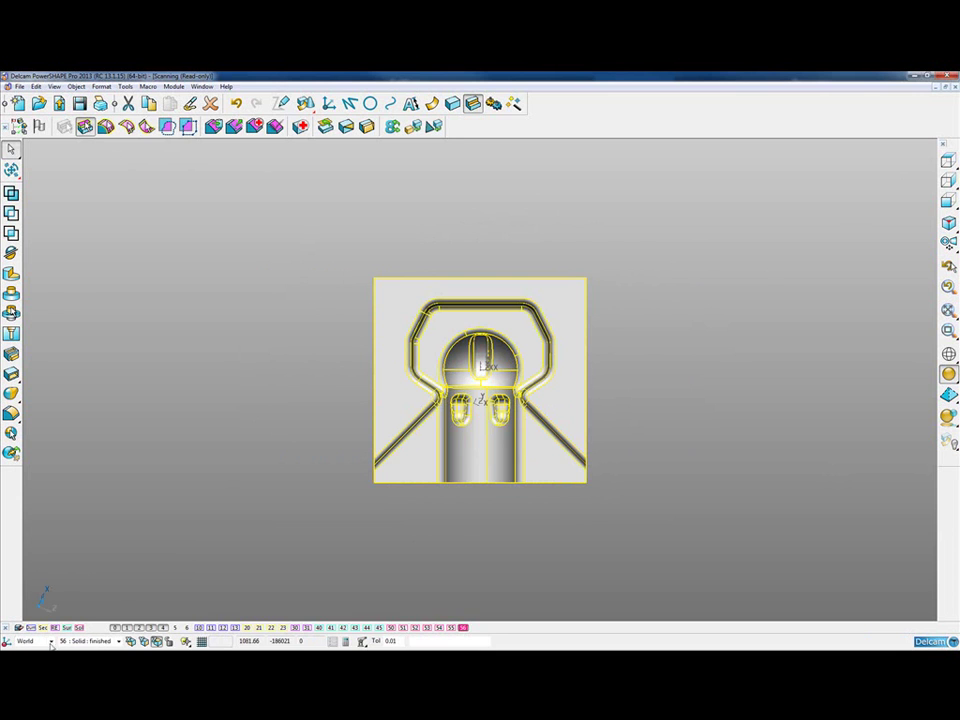
left_click(50, 642)
left_click(25, 623)
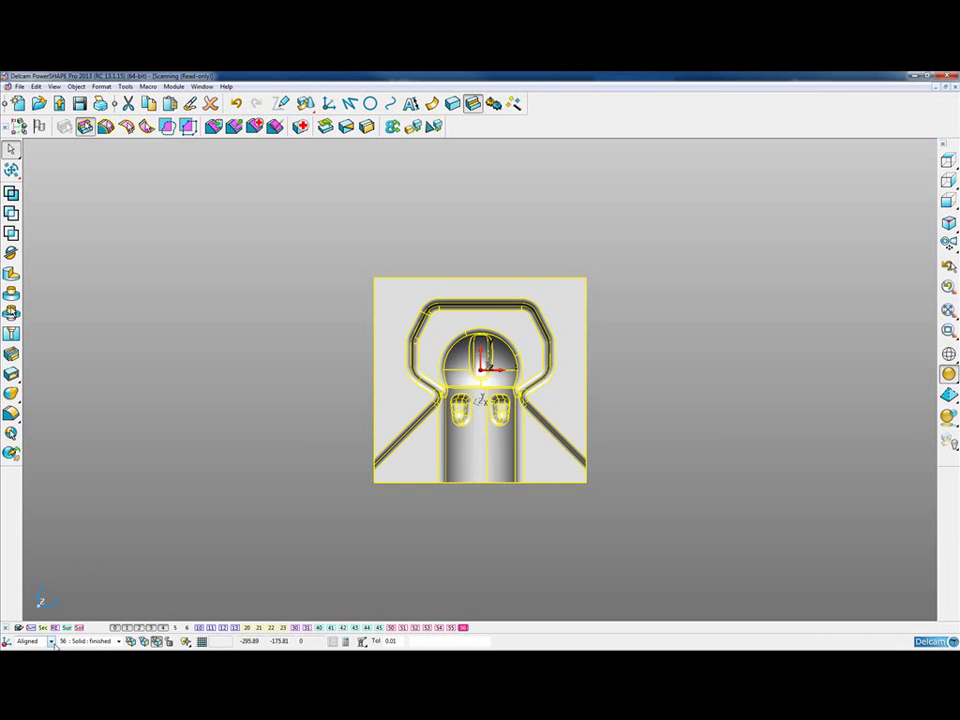
Activate the World workplane, paste the copied solid relative to it, and delete the original tilted block
left_click(48, 641)
left_click(40, 632)
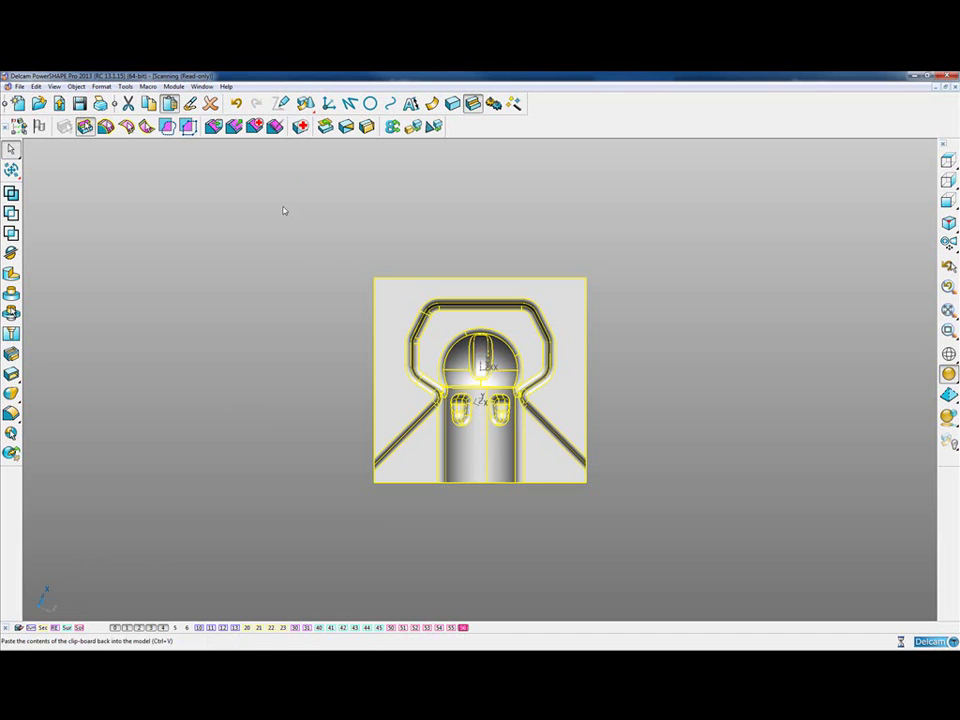
key("ctrl+1")
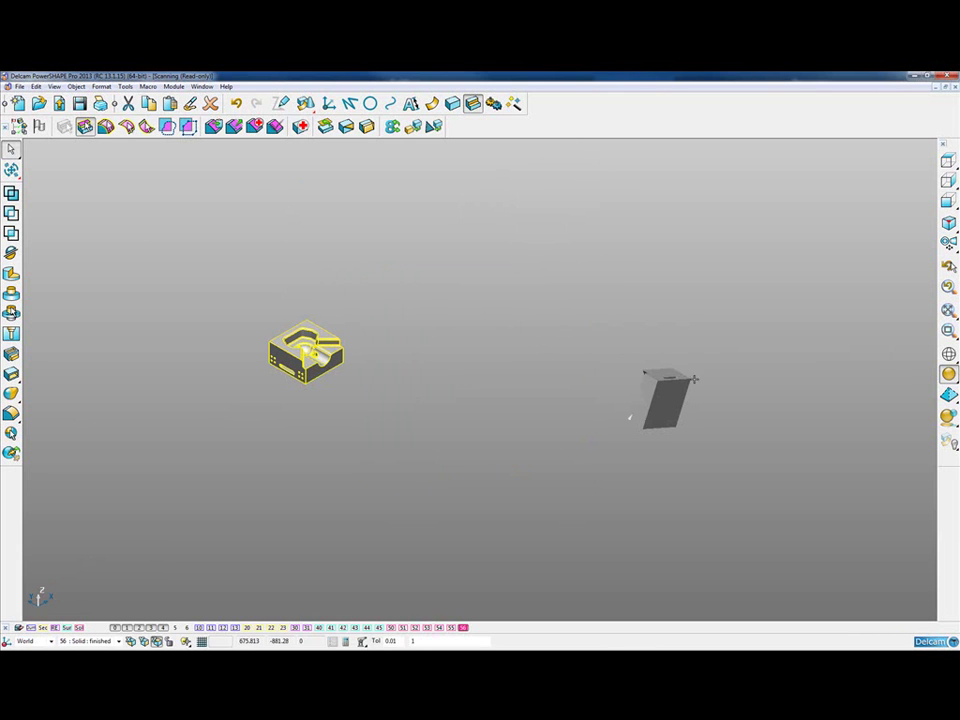
left_click(668, 392)
key("Delete")
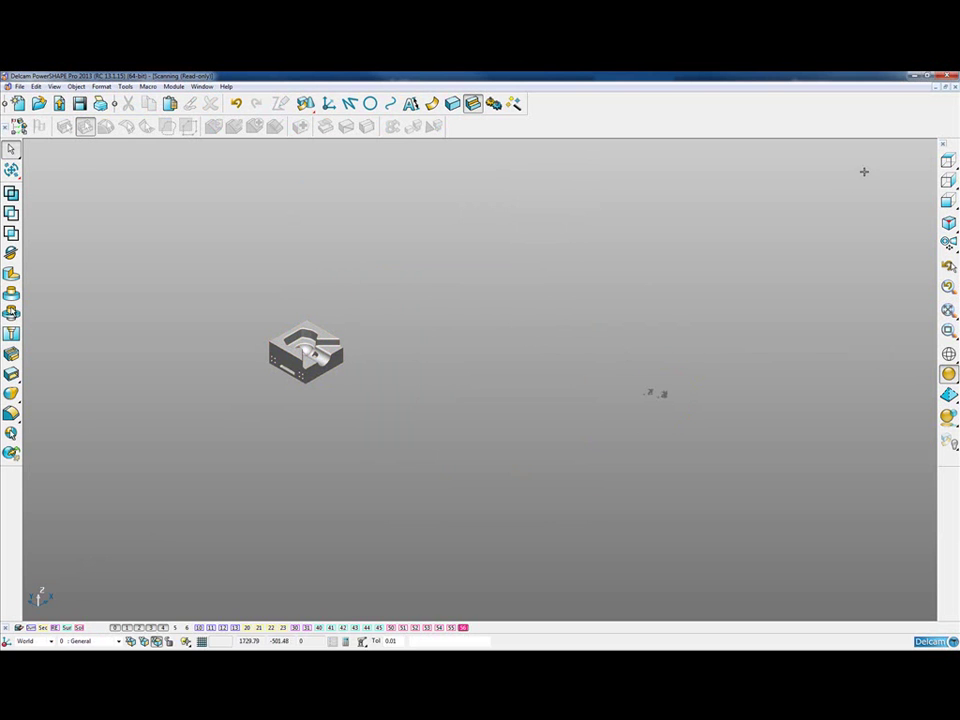
Select the pasted block solid at the World workplane in a view from above
left_click(949, 161)
middle_click_drag(393, 331, 705, 391, "shift")
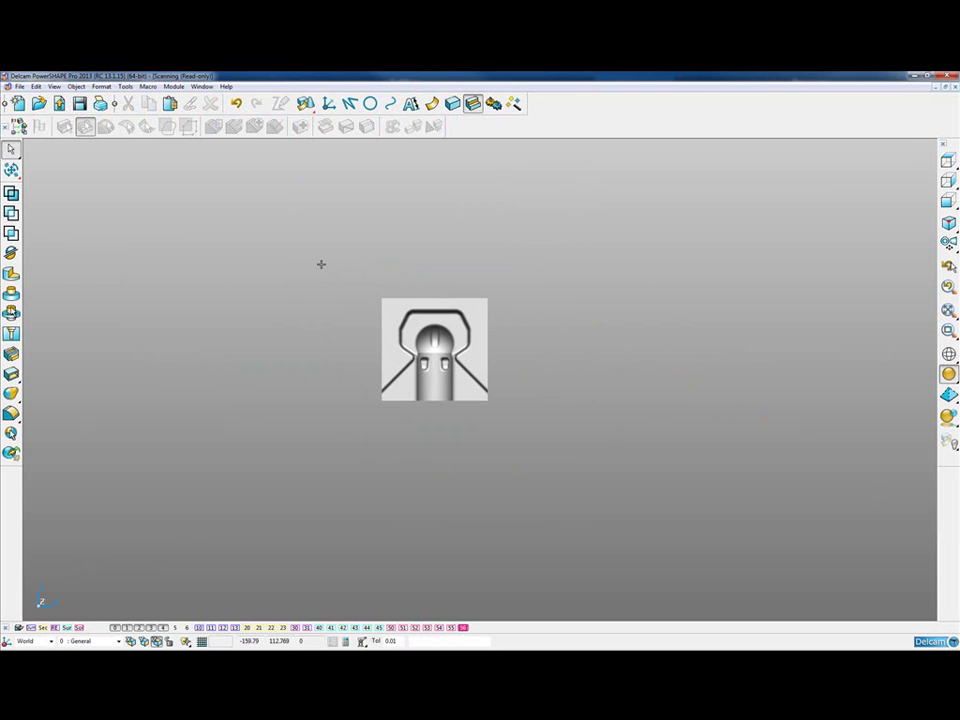
scroll(440, 370, "up", 4)
left_click(482, 366)
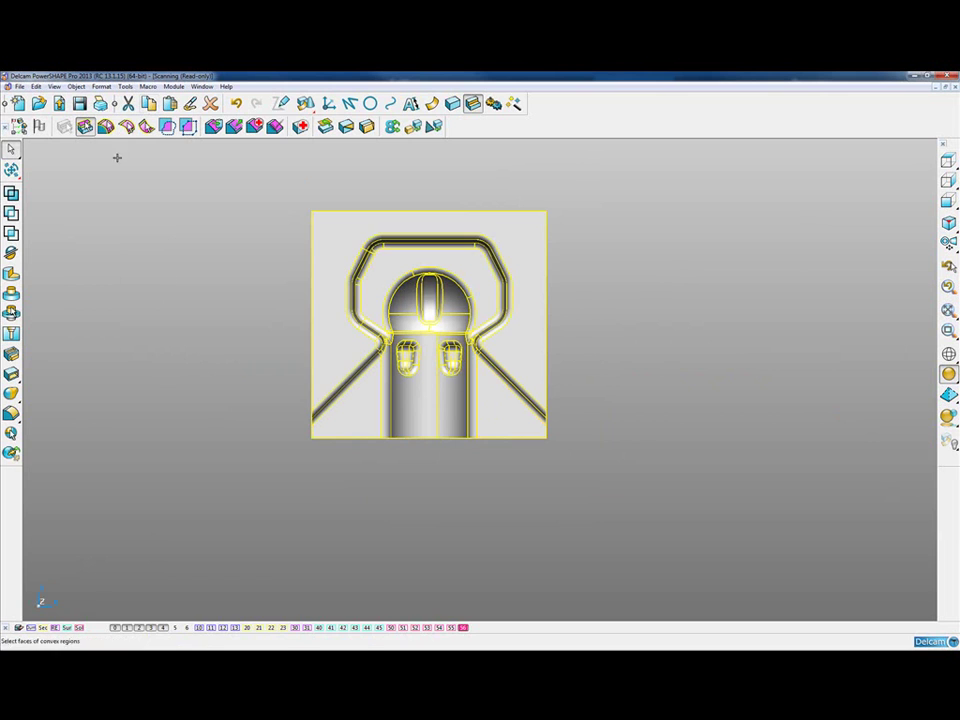